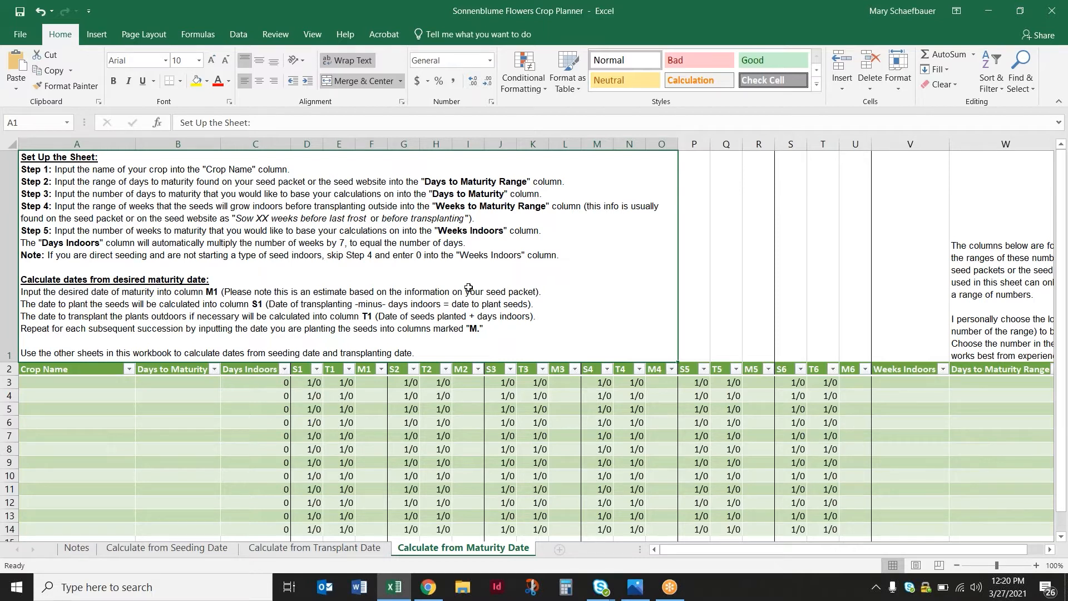
Compare the instructions and column layouts of the seeding, transplant and maturity date calculation sheets, returning to Calculate from Seeding Date
left_click(167, 548)
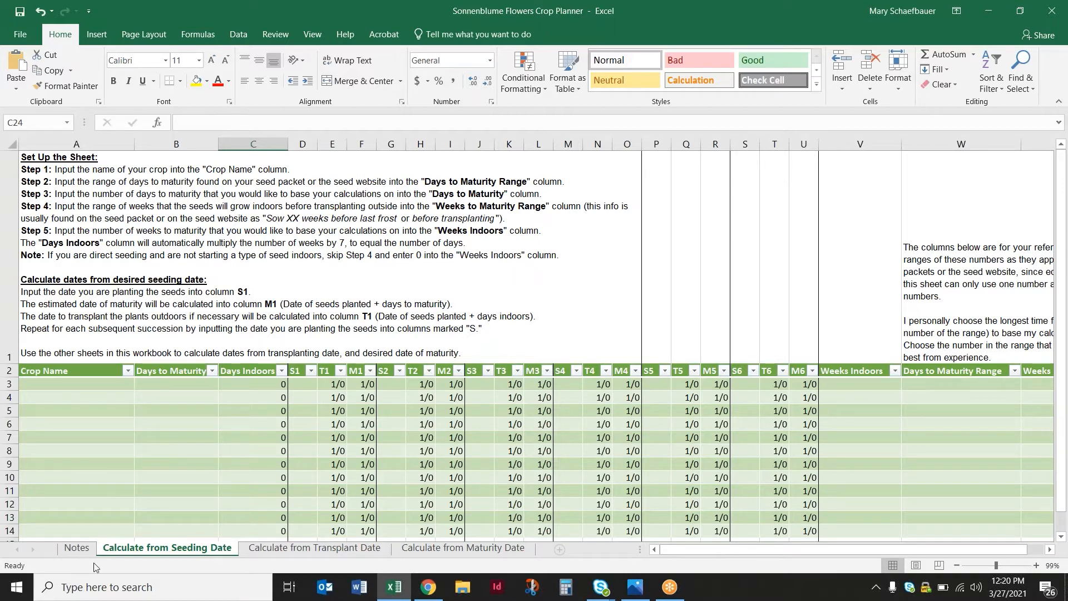
left_click(284, 553)
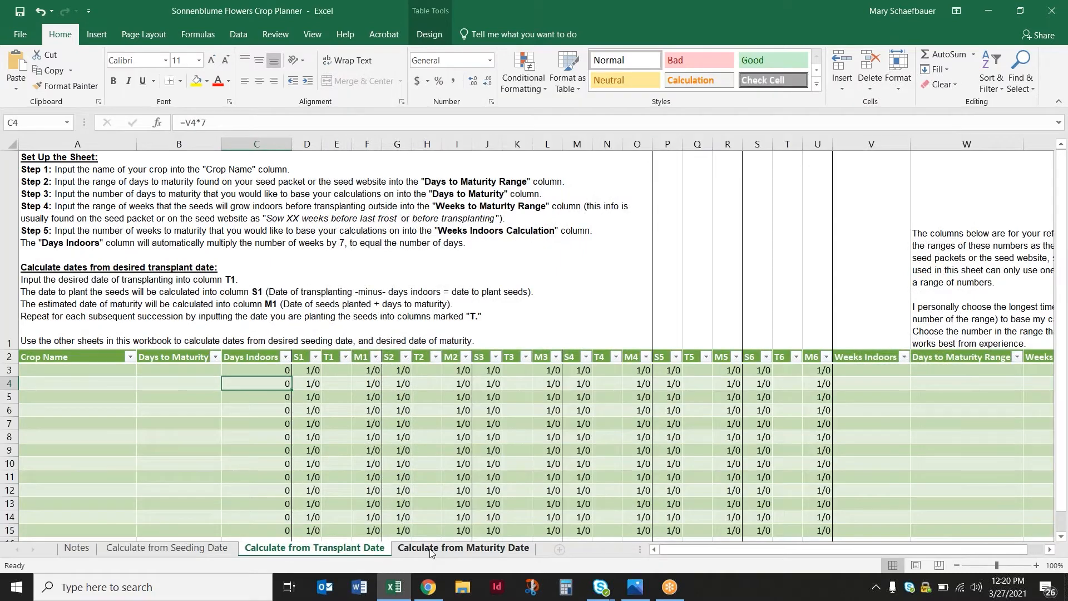
key("ctrl+Page_Down")
left_click(191, 552)
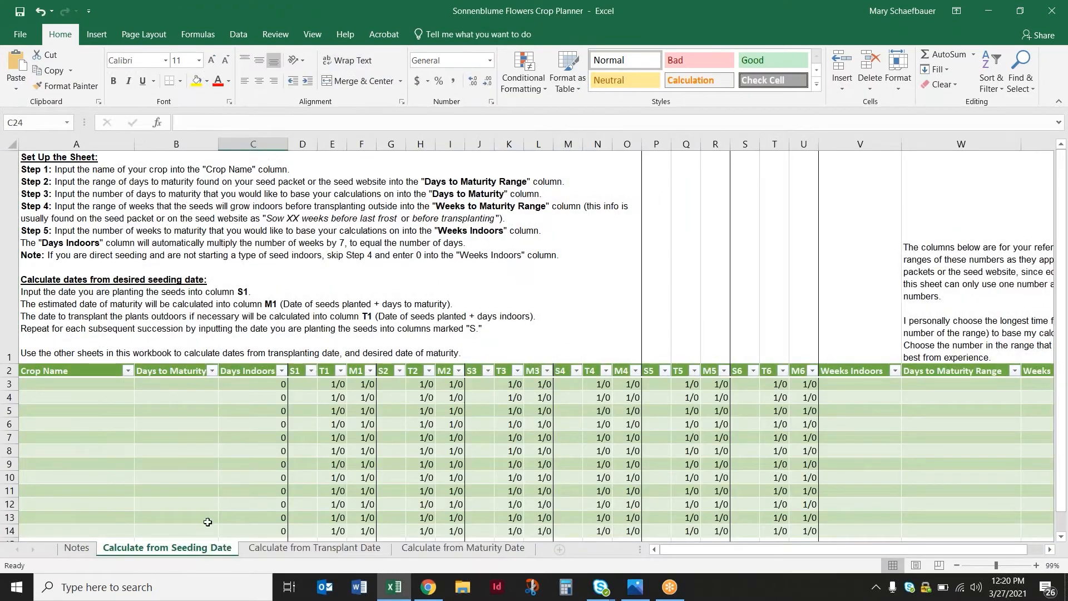
key("ctrl+Page_Down")
key("ctrl+Page_Up")
left_click(255, 550)
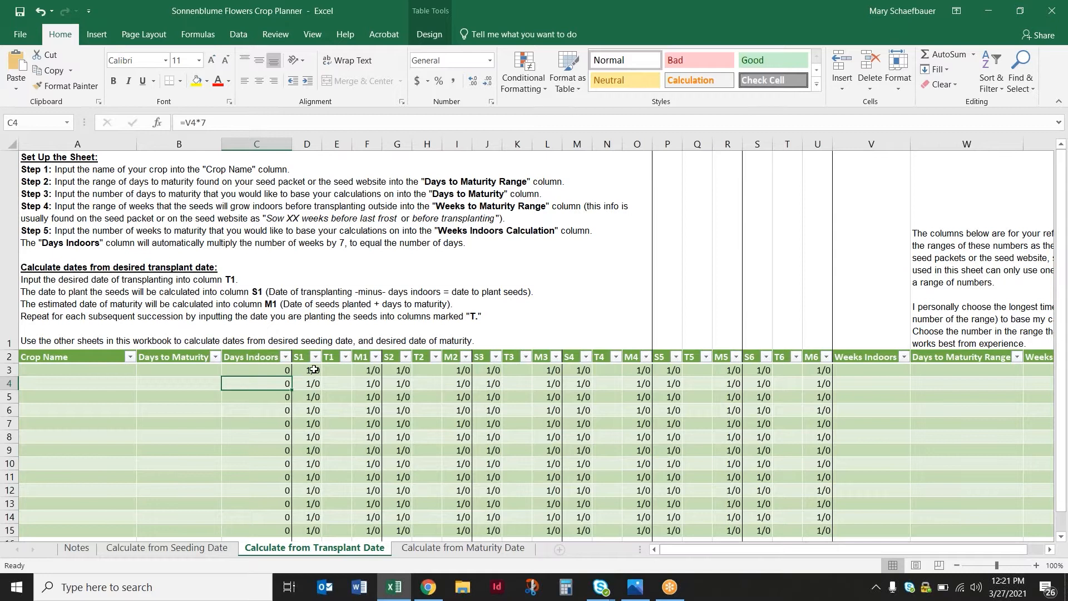
left_click(462, 548)
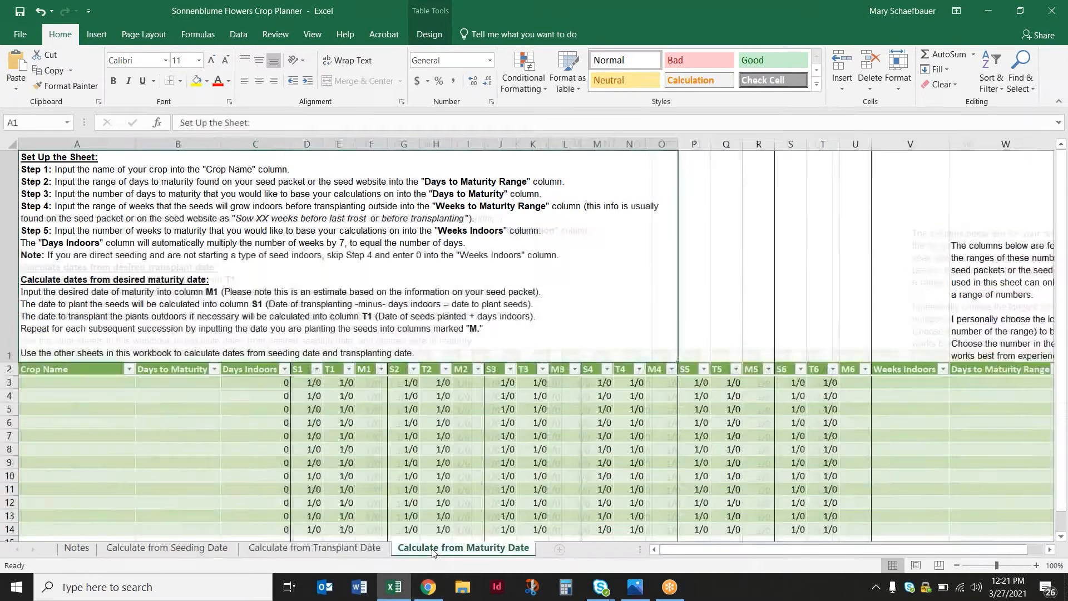
left_click(356, 550)
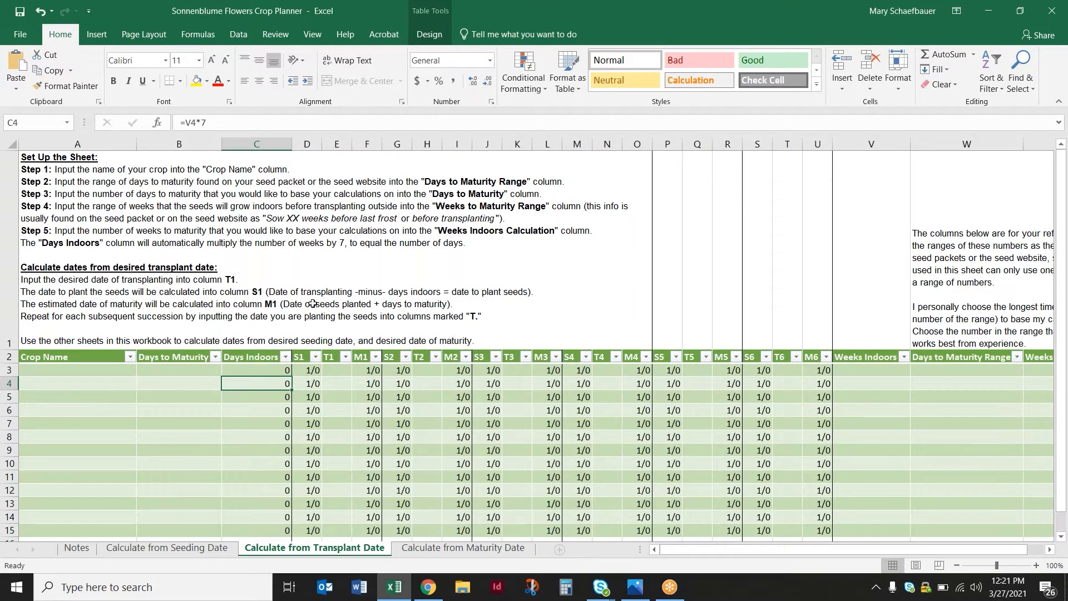
left_click(440, 547)
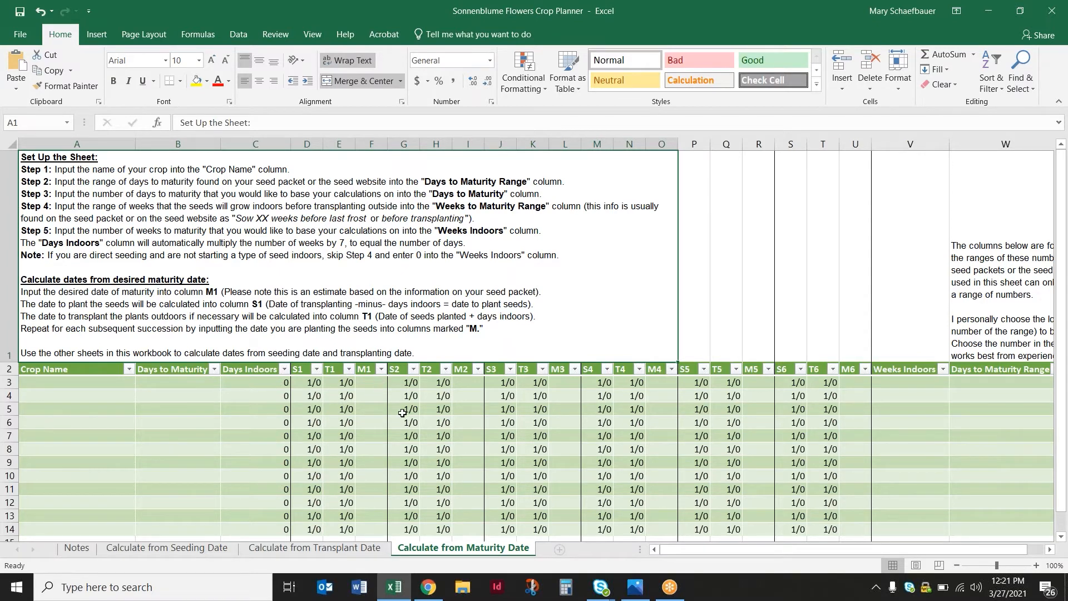
left_click(221, 548)
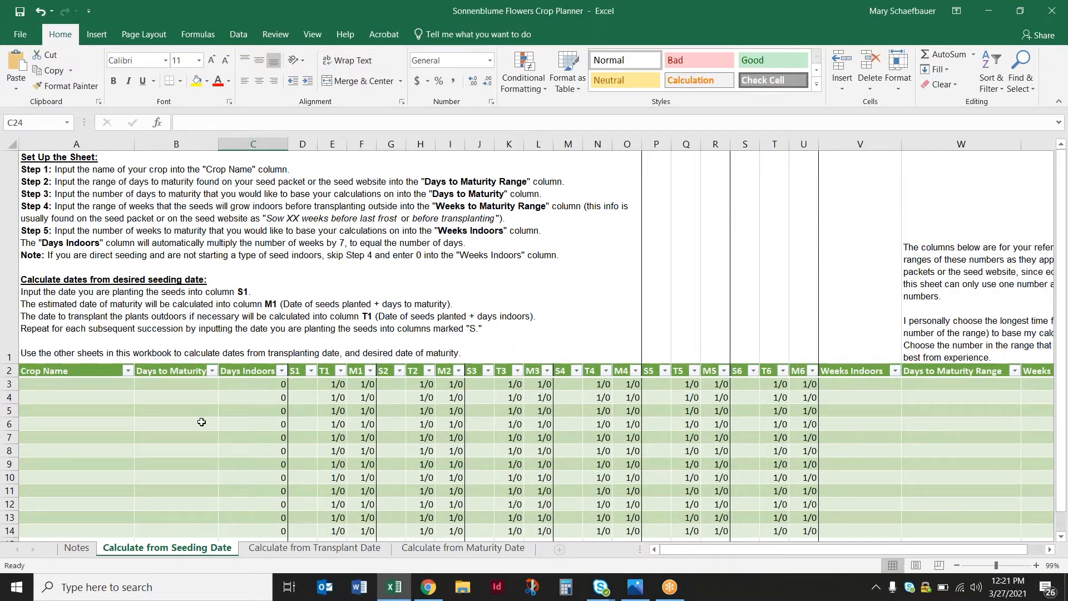
View the Madame Butterfly Mix seed page in Chrome, then enter Snapdragon as the crop name in row 3 of the Excel sheet
left_click(434, 587)
scroll(451, 553, "up", 10)
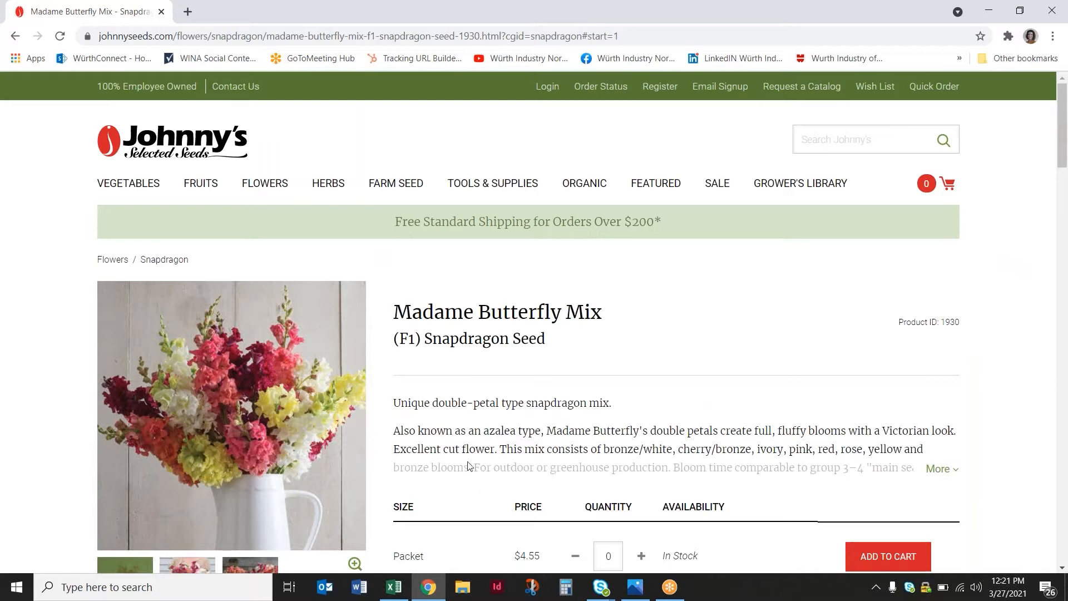
scroll(461, 418, "down", 1)
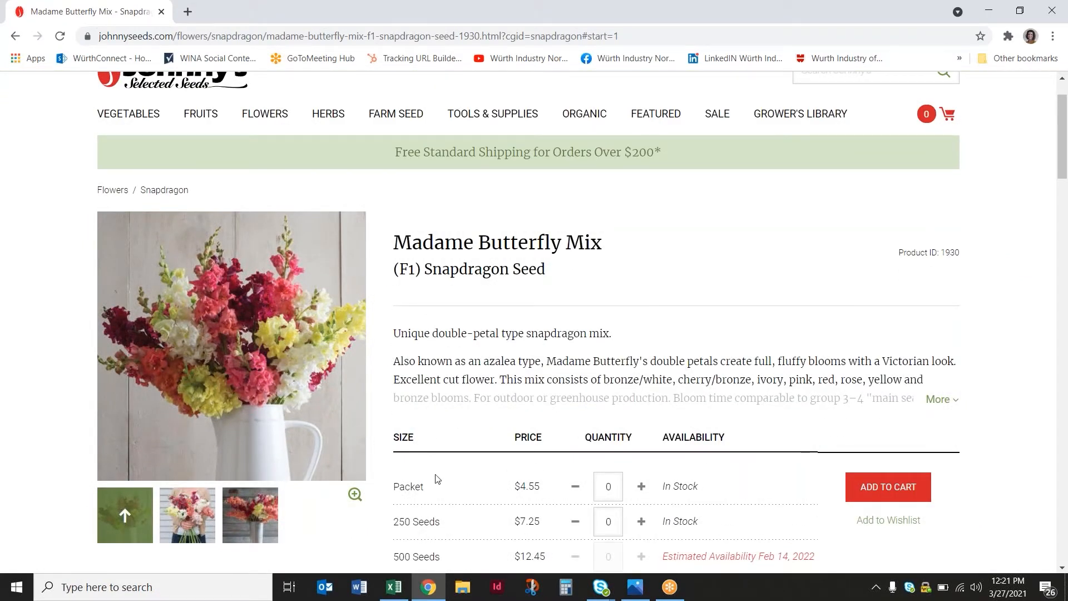
left_click(405, 592)
left_click(91, 381)
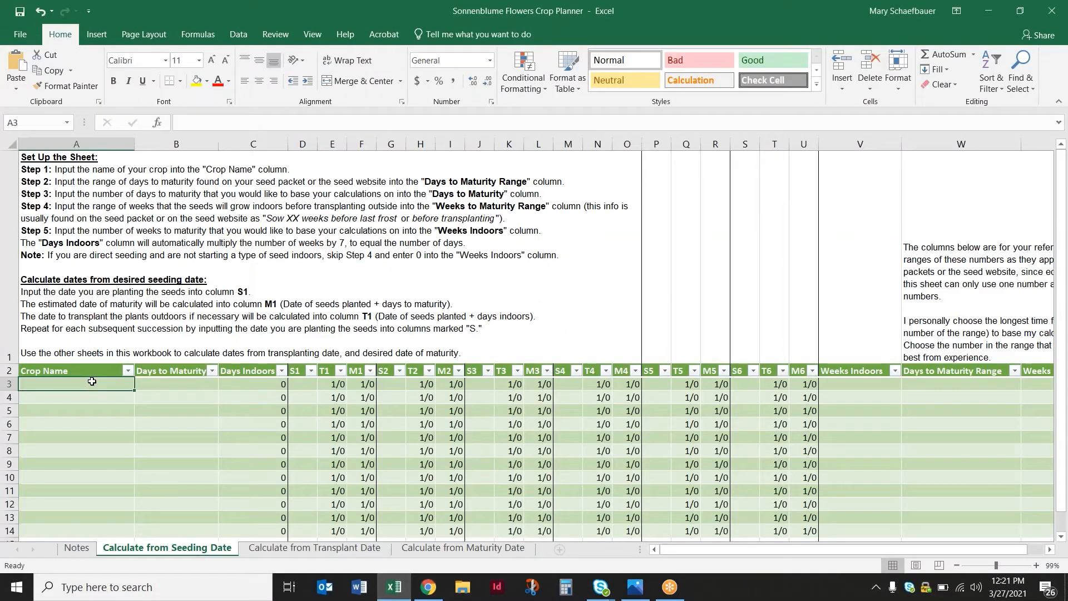
type("Snapd")
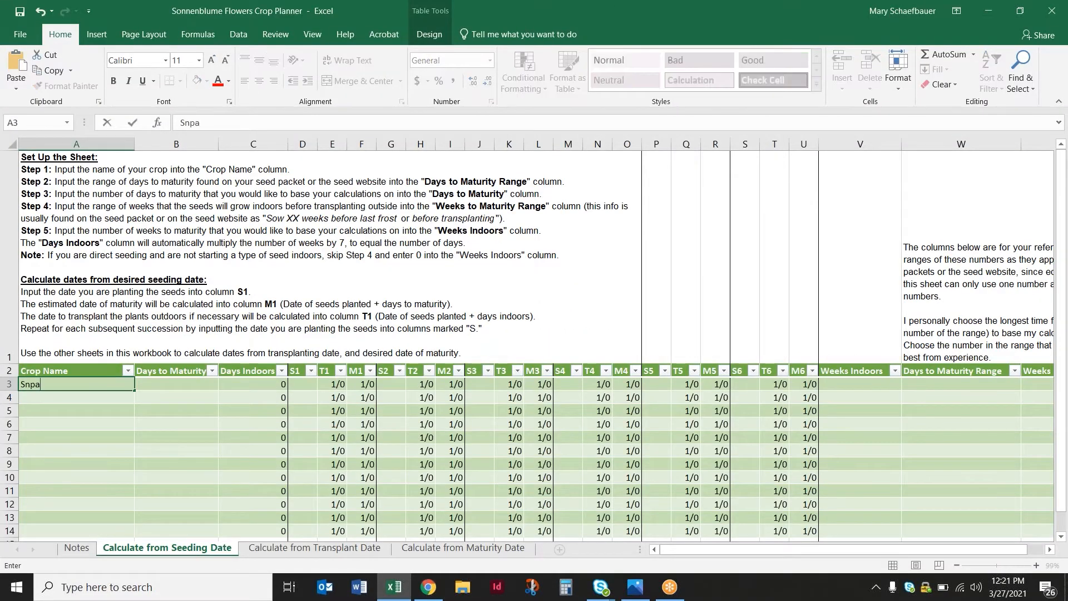
type("ragon")
left_click(248, 422)
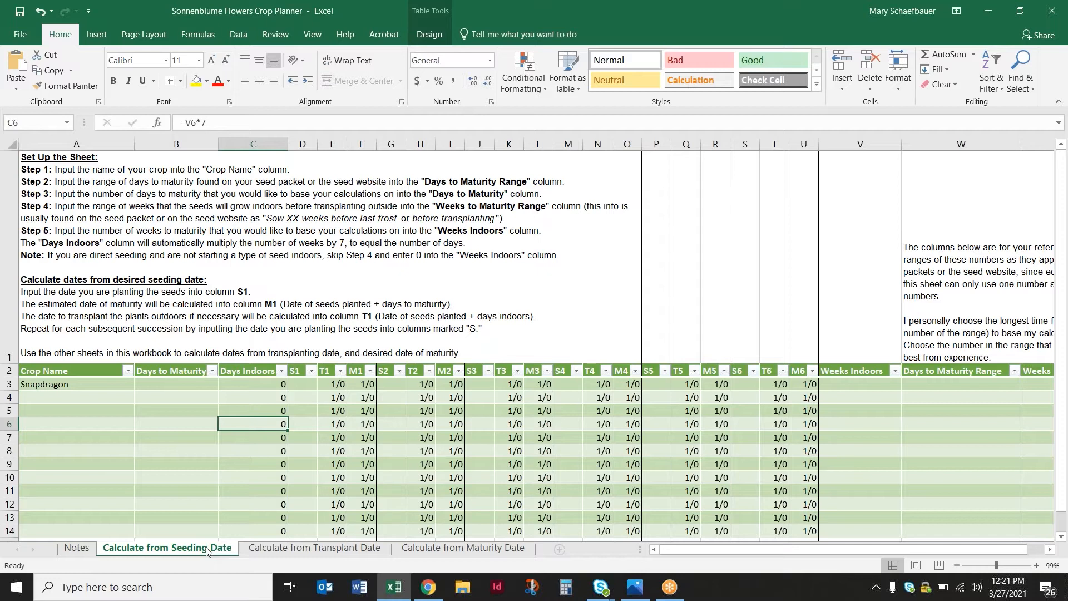
Inspect Snapdragon's T1 and M1 formulas, and look up its days to maturity on the seed page in Chrome
left_click(329, 385)
left_click(367, 383)
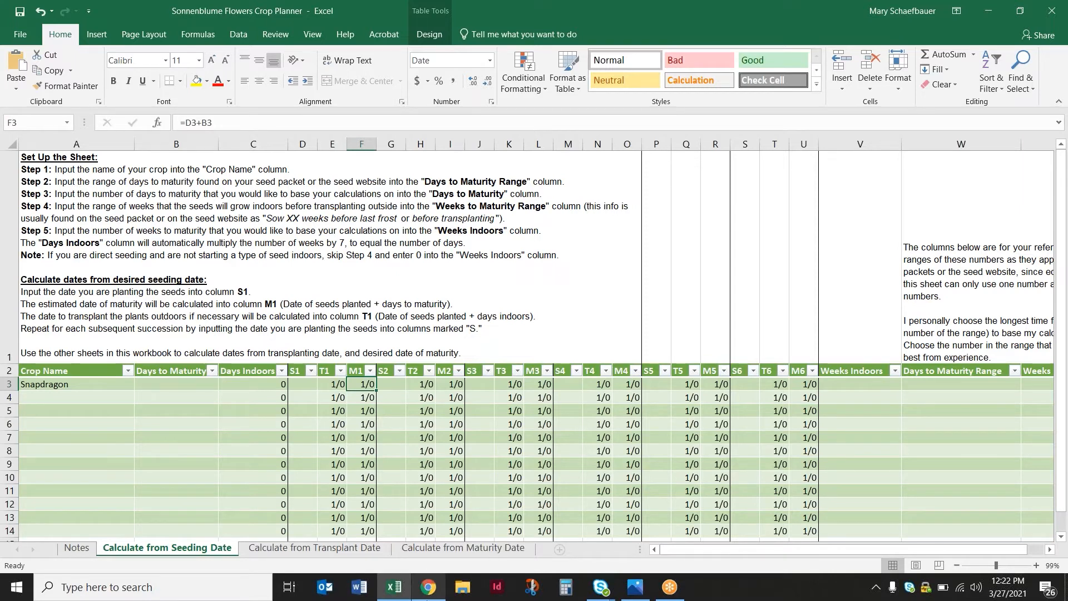
left_click(427, 587)
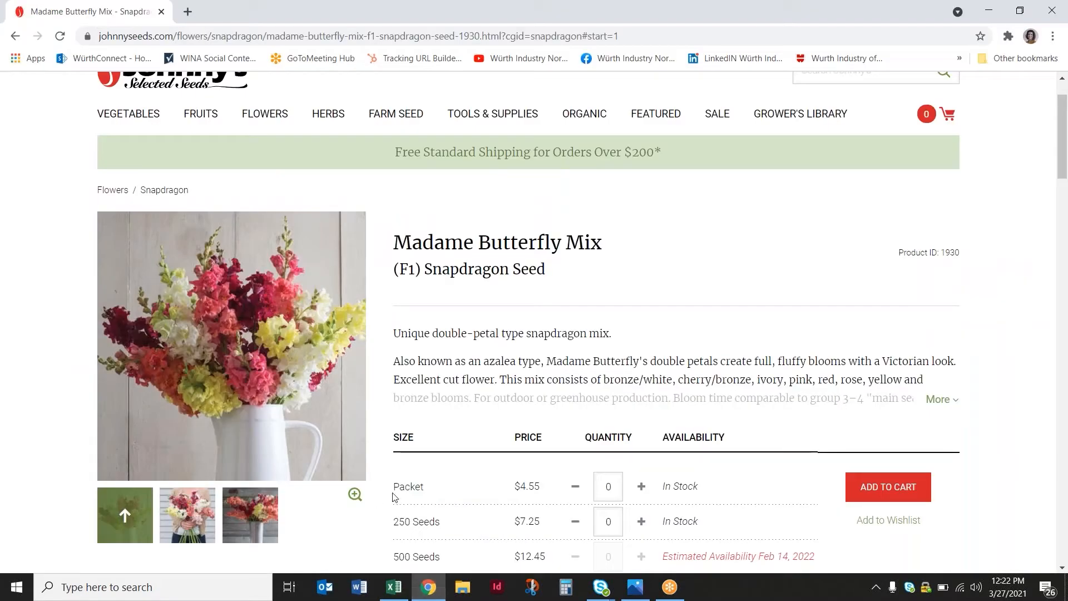
scroll(713, 212, "down", 1)
scroll(713, 213, "down", 6)
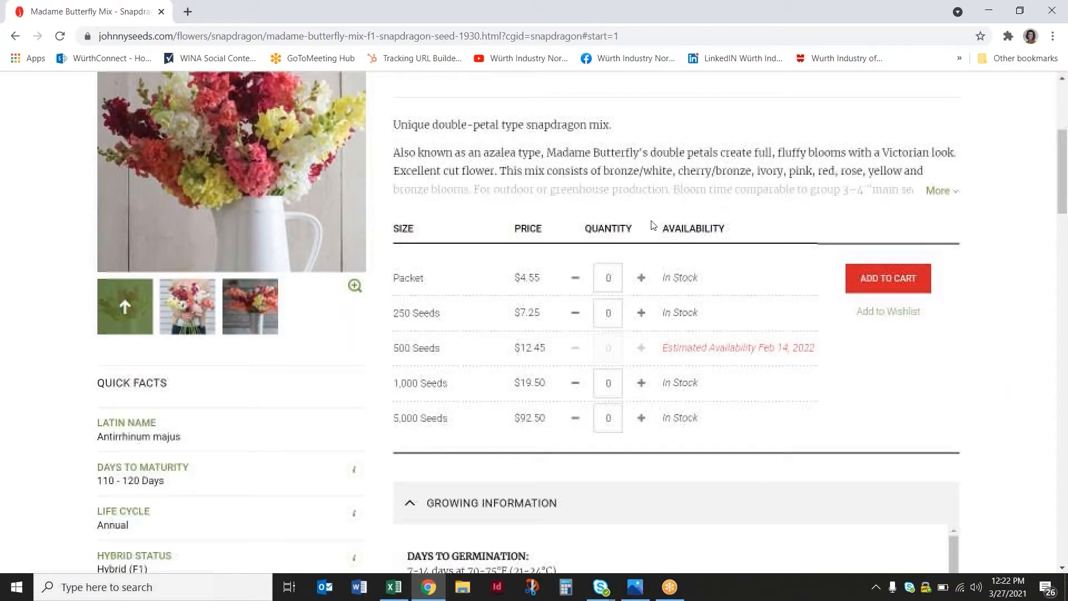
left_click_drag(171, 273, 96, 272)
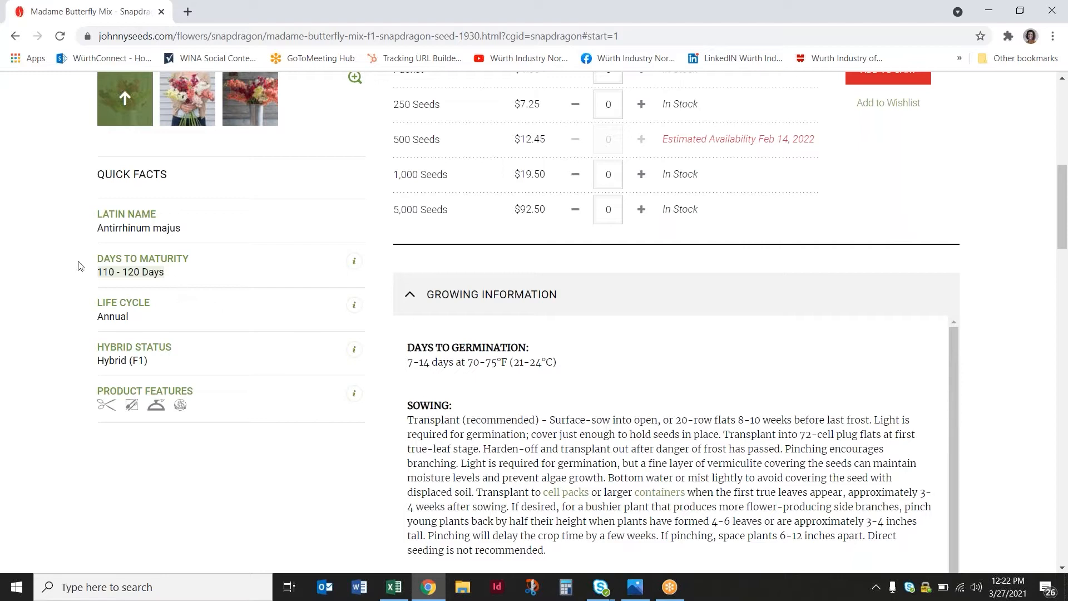
Switch back to Excel and enter 110-120 as Snapdragon's Days to Maturity Range
left_click(405, 591)
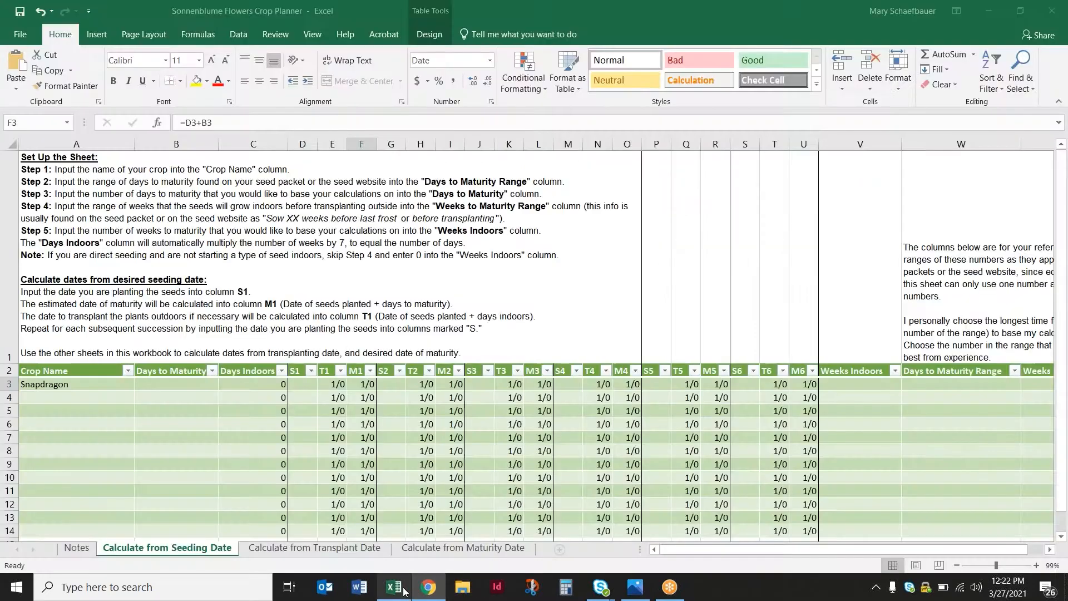
left_click_drag(905, 550, 922, 550)
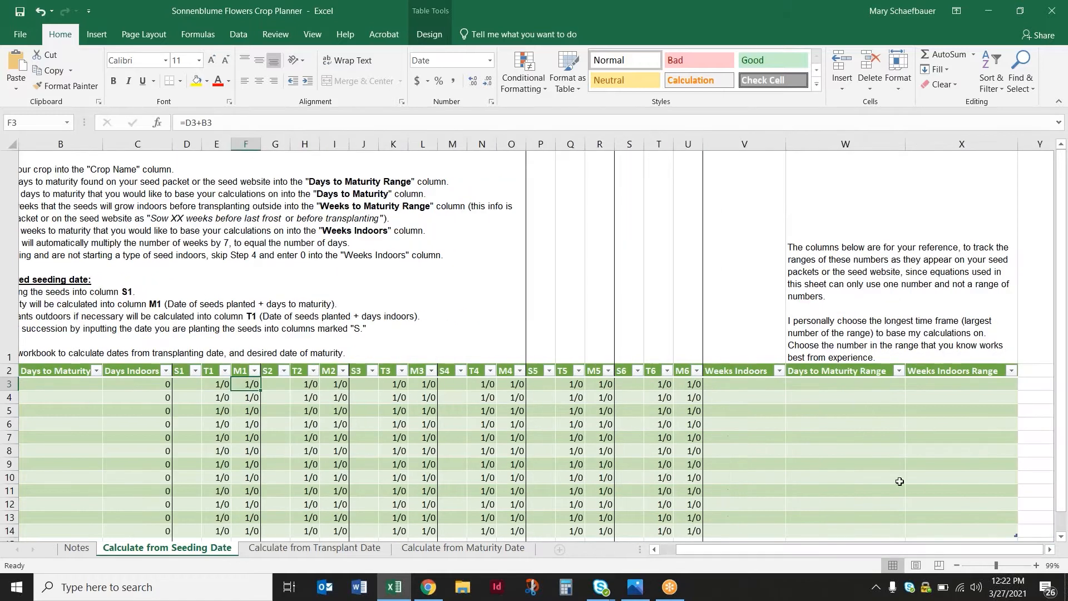
left_click(832, 384)
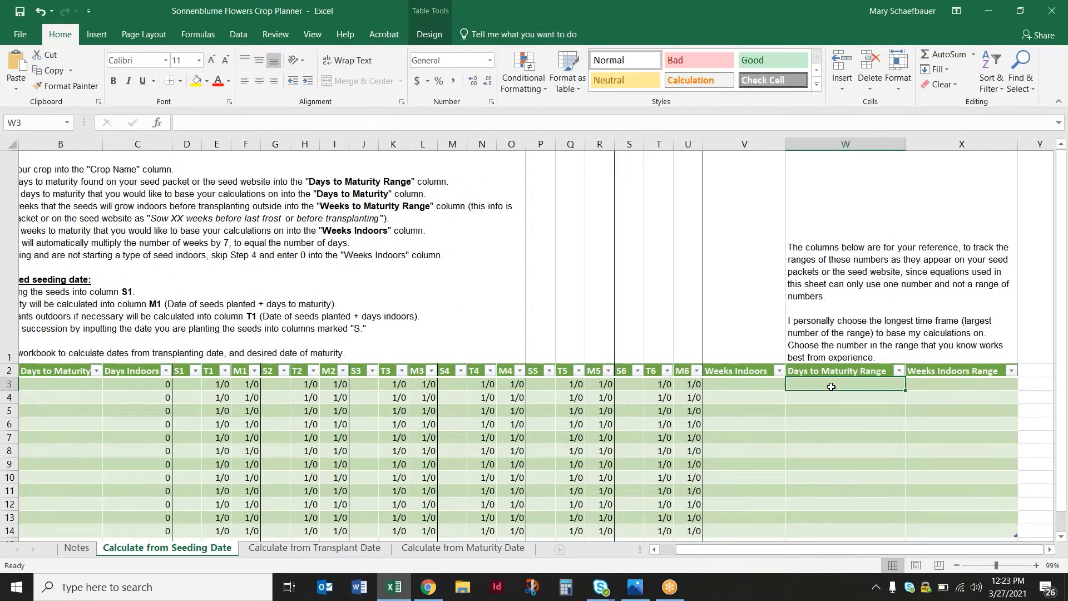
type("110-120")
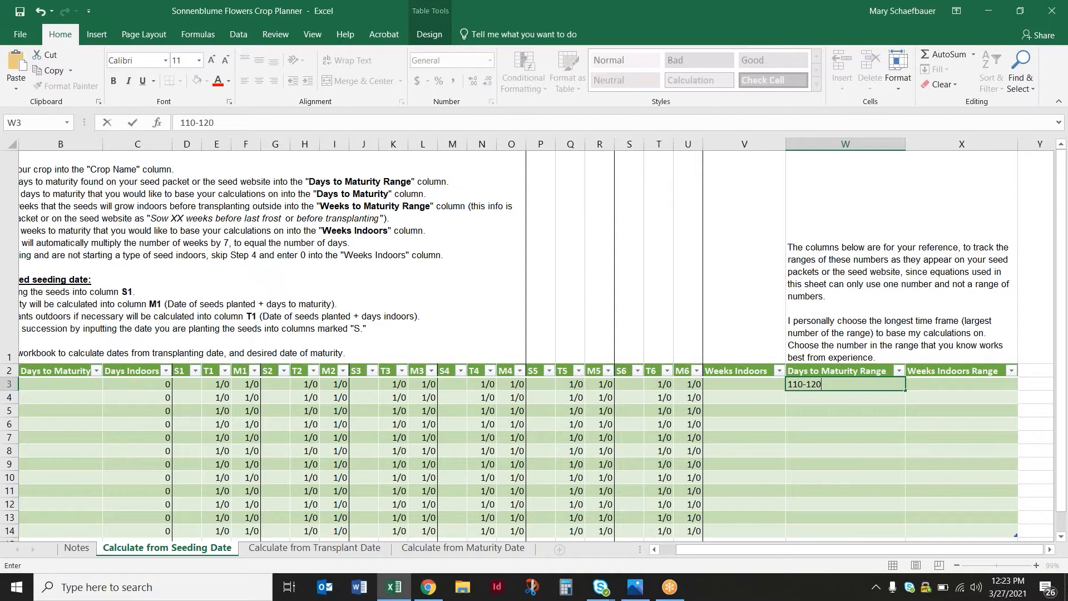
left_click(939, 412)
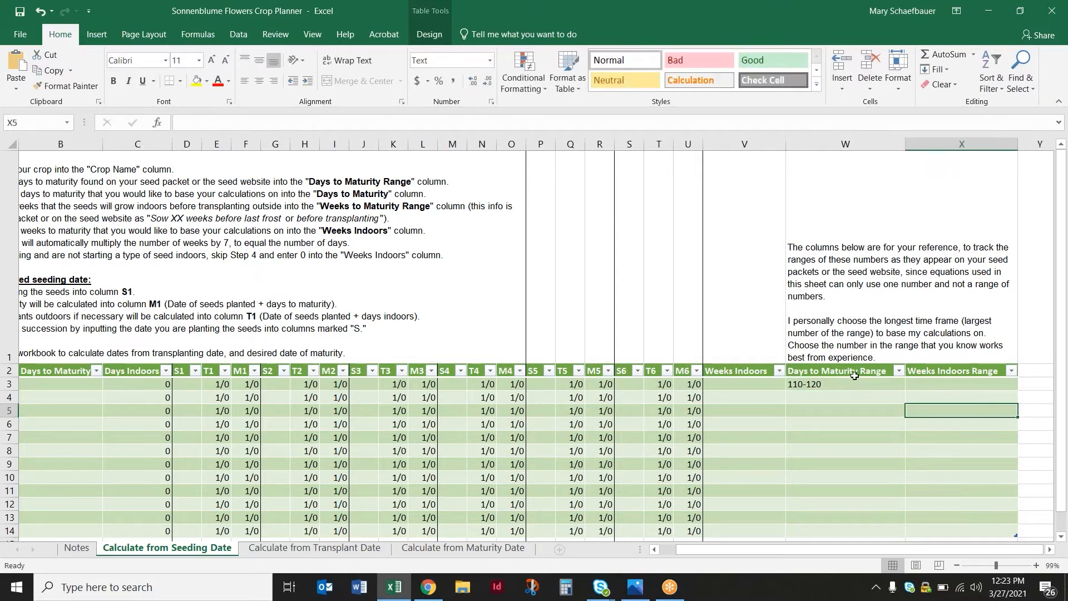
left_click(841, 384)
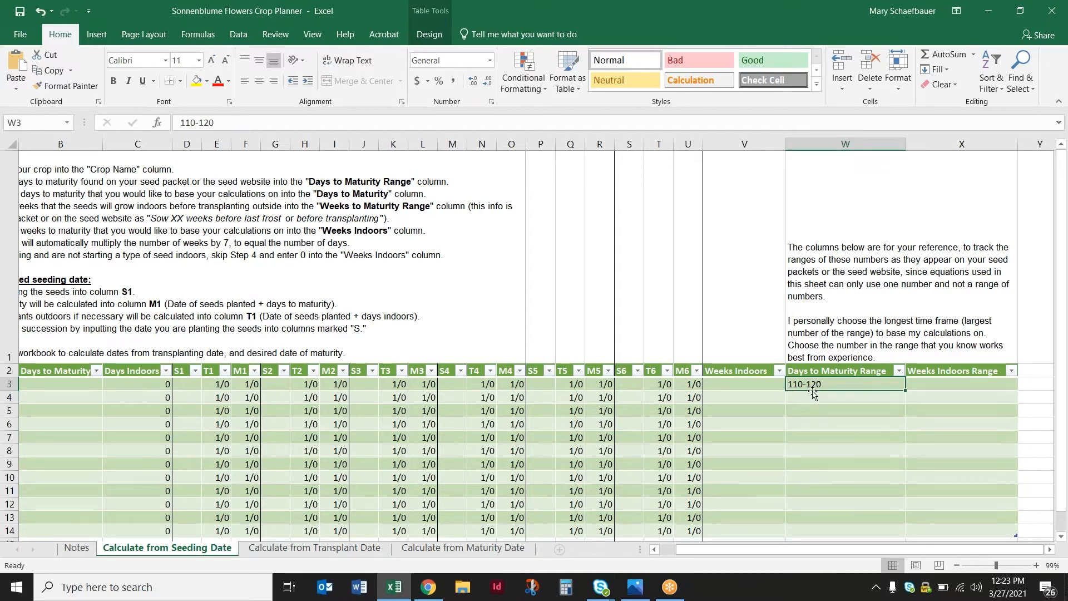
Set Snapdragon's Days to Maturity to 120
left_click_drag(732, 549, 717, 550)
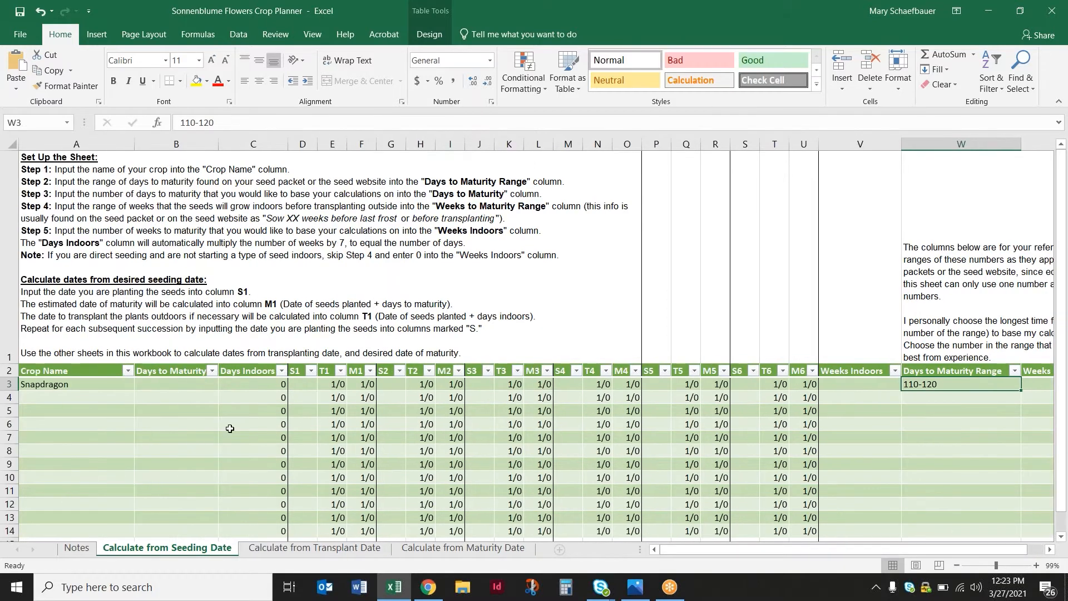
left_click(203, 386)
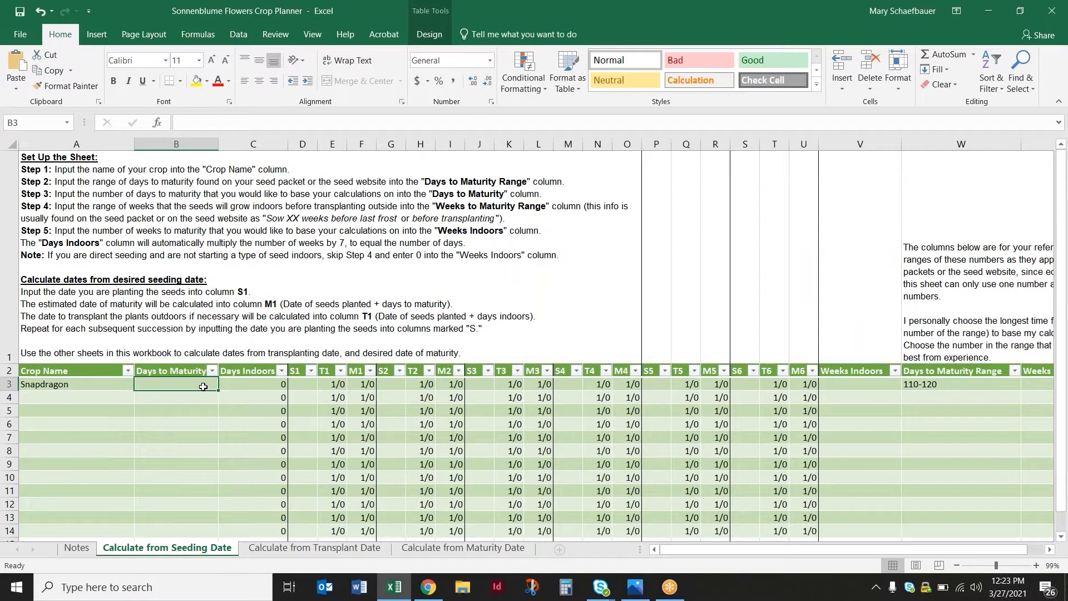
type("120")
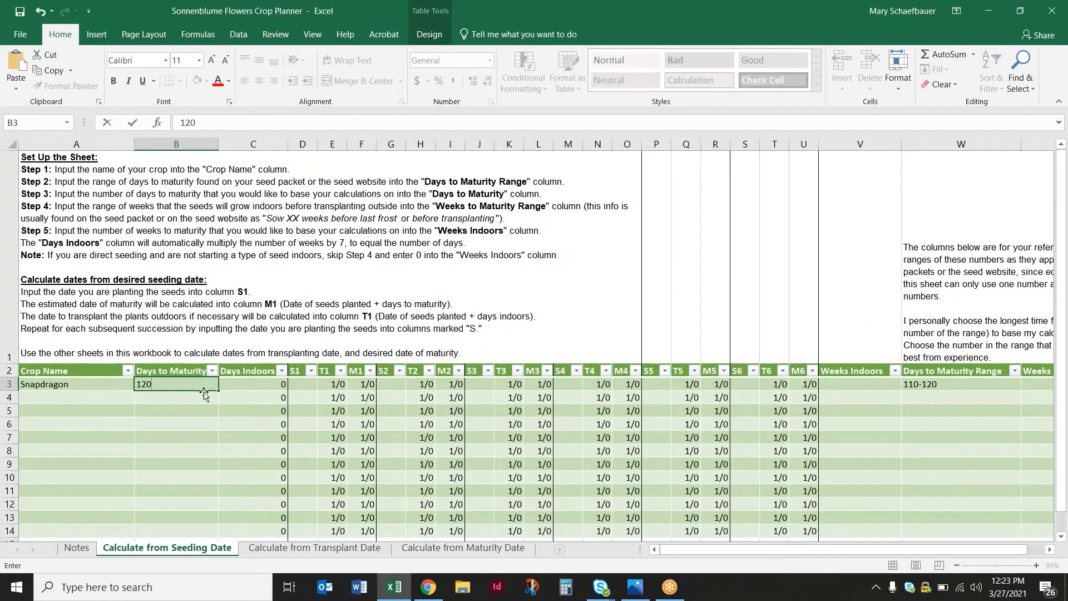
left_click(980, 383)
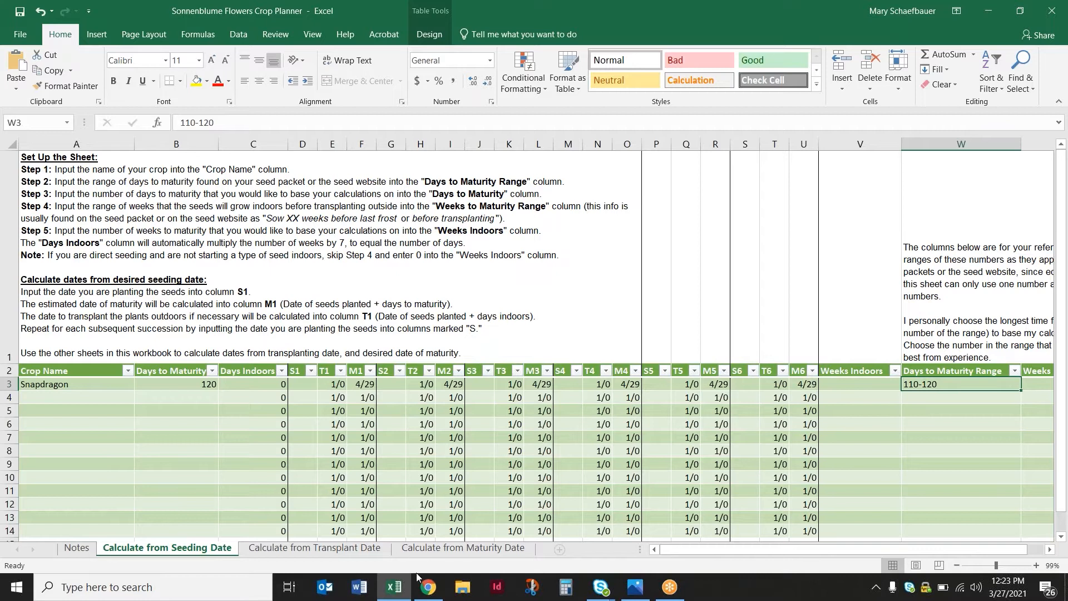
Look up the number of weeks to sow before last frost in the seed page's growing information in Chrome
left_click(427, 587)
scroll(673, 390, "down", 2)
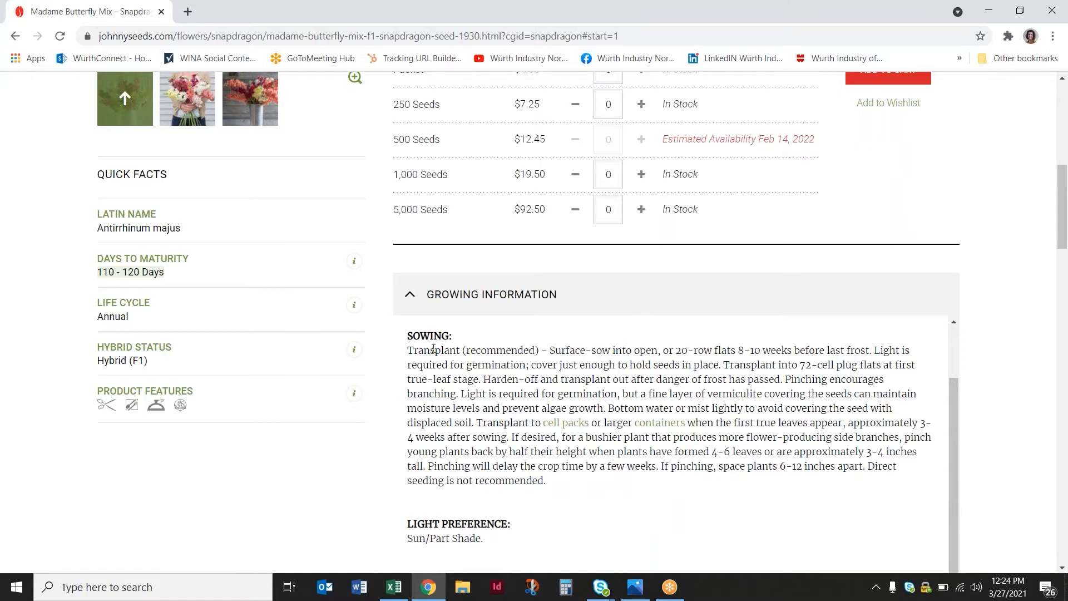
left_click_drag(739, 353, 742, 352)
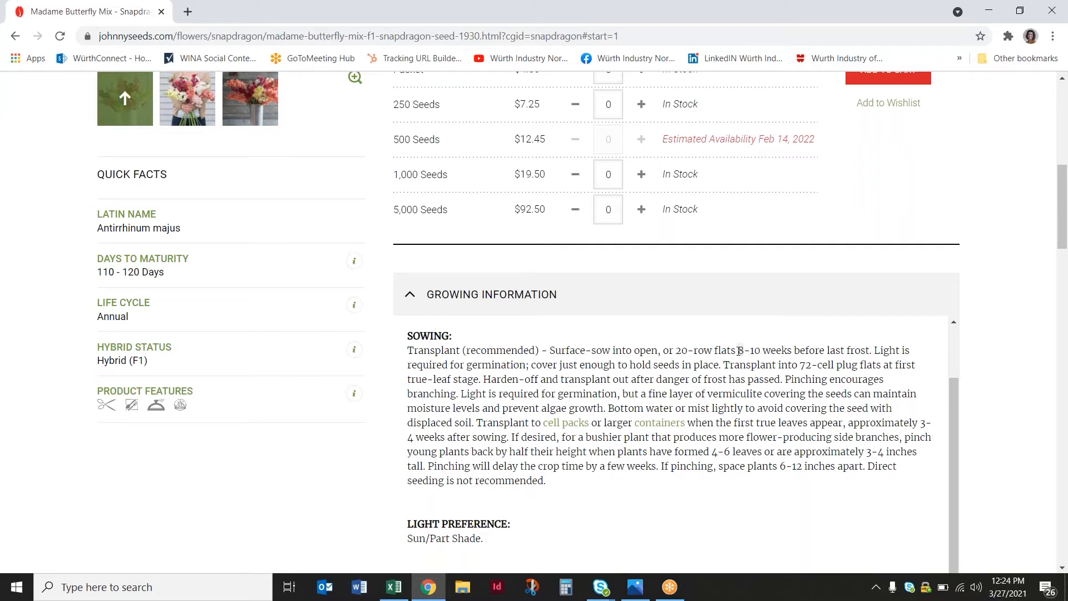
left_click_drag(713, 352, 871, 351)
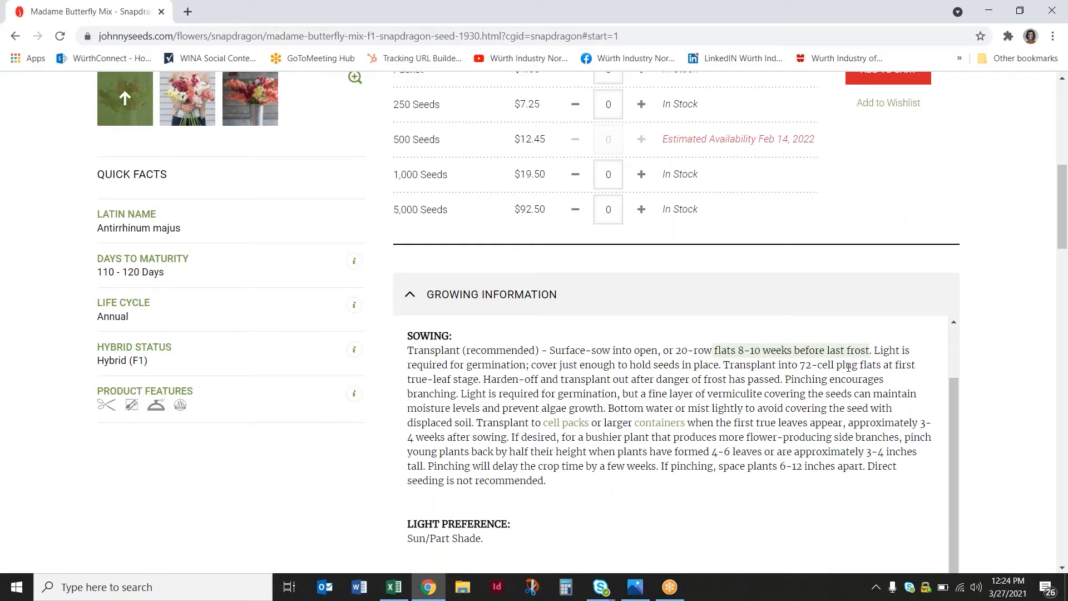
Switch back to Excel and enter 8-10 as Snapdragon's Weeks Indoors Range
left_click(394, 586)
left_click_drag(865, 548, 910, 545)
left_click(934, 383)
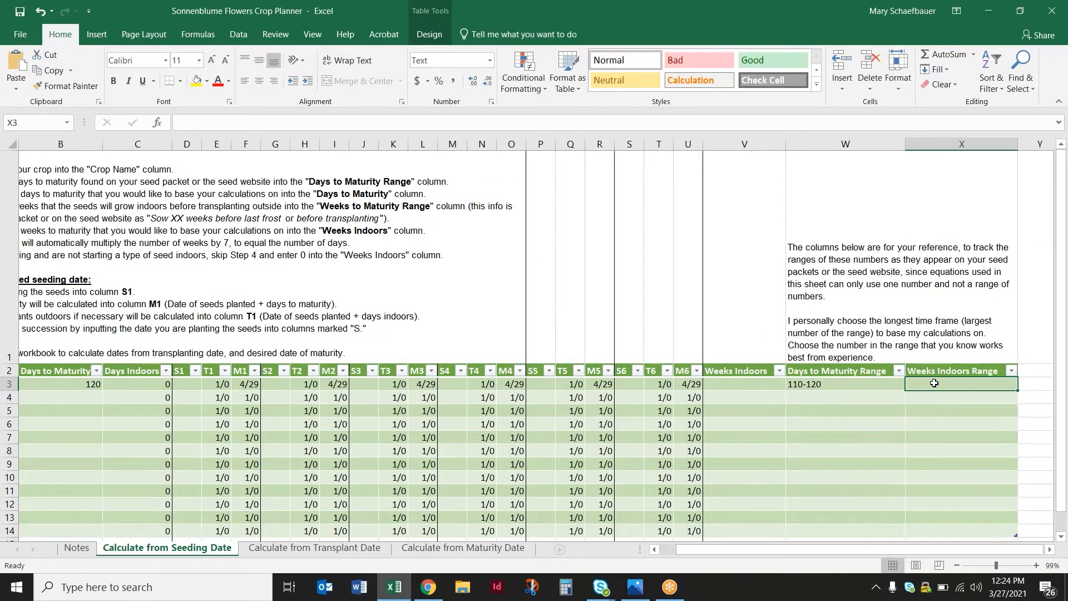
type("8-10")
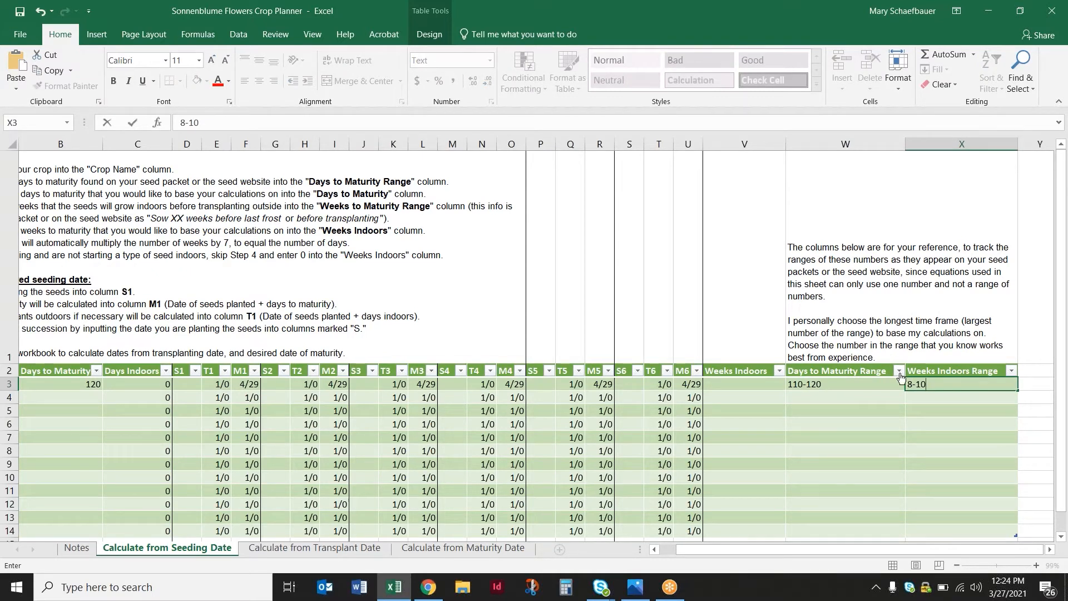
left_click(956, 383)
key("Return")
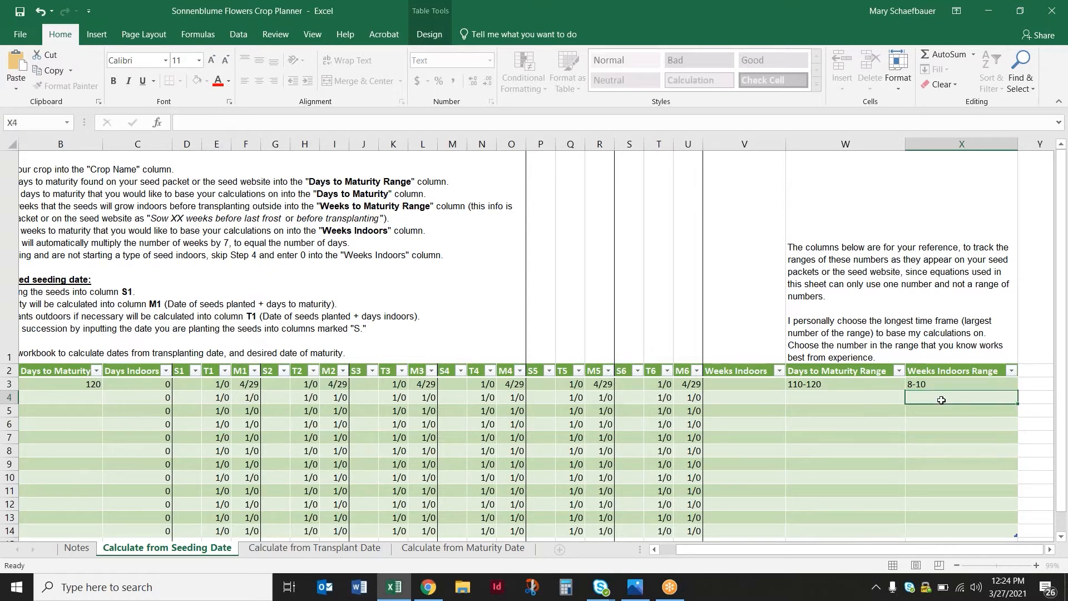
Set Snapdragon's Weeks Indoors to 10 and inspect the formula in its Days Indoors cell
left_click(757, 383)
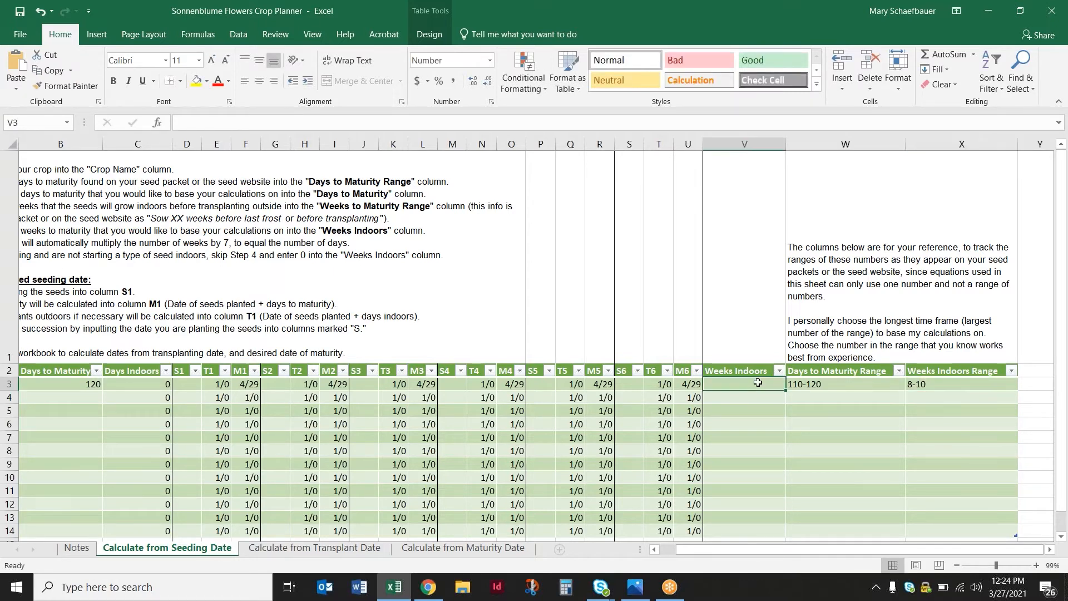
type("10")
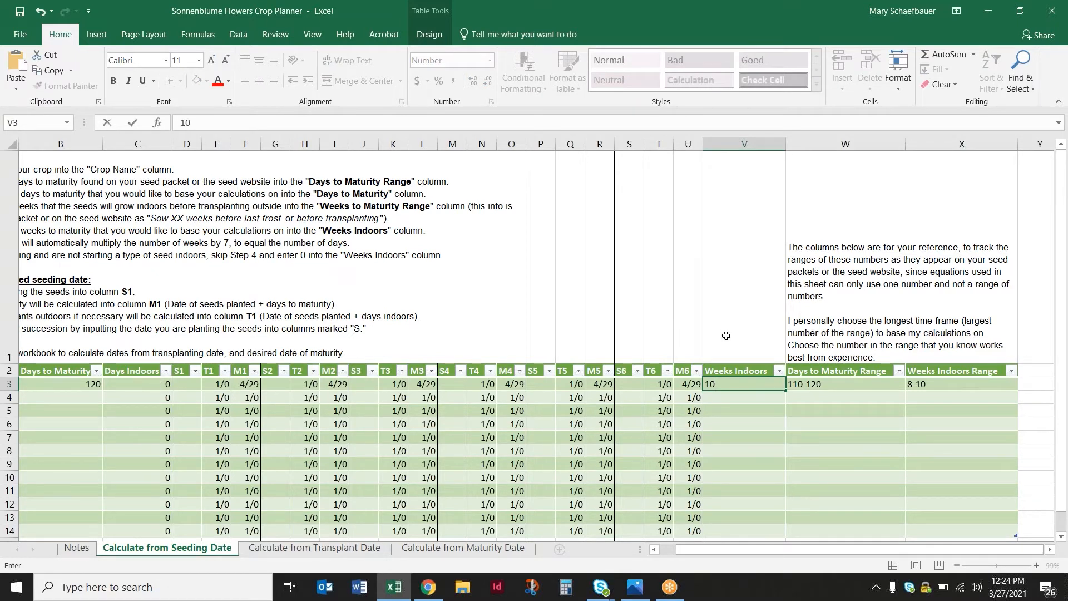
key("Return")
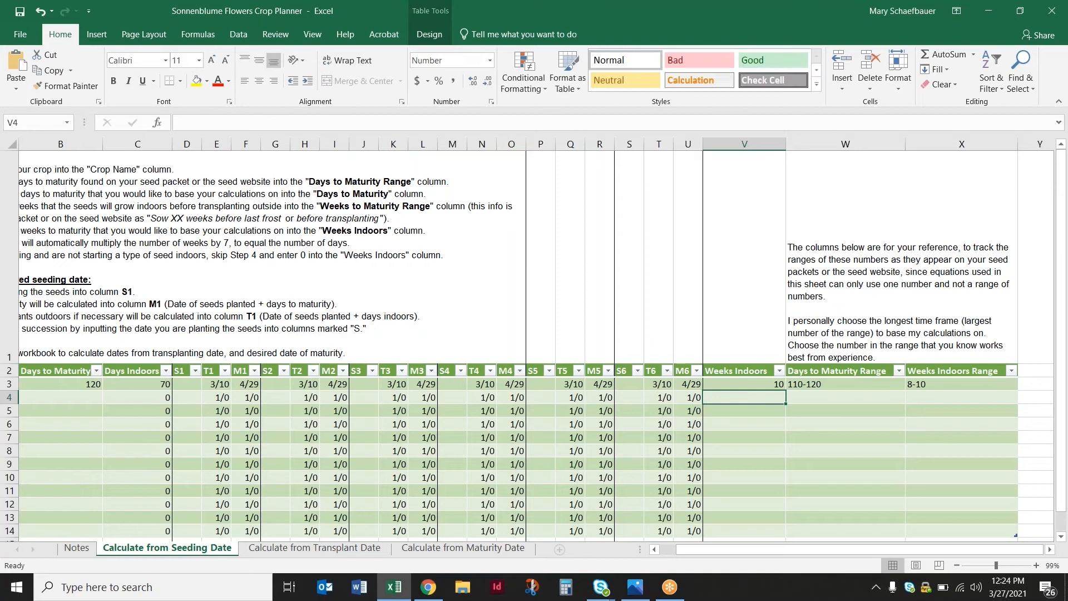
left_click(736, 383)
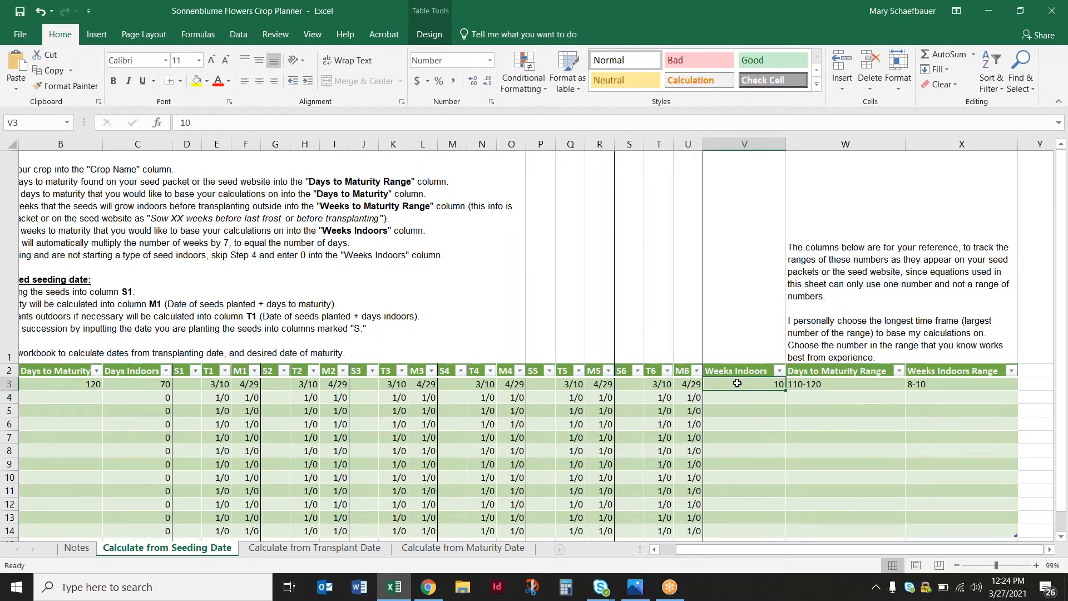
left_click(128, 380)
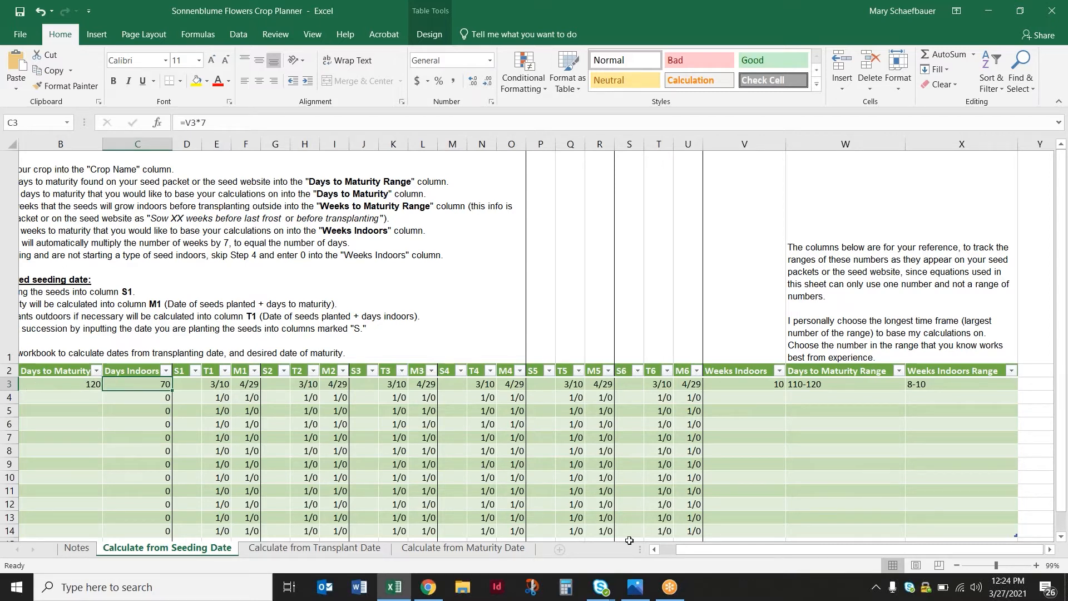
Enter 1/24 as Snapdragon's S1 seeding date and inspect the T1 and M1 formulas
left_click_drag(705, 550, 676, 551)
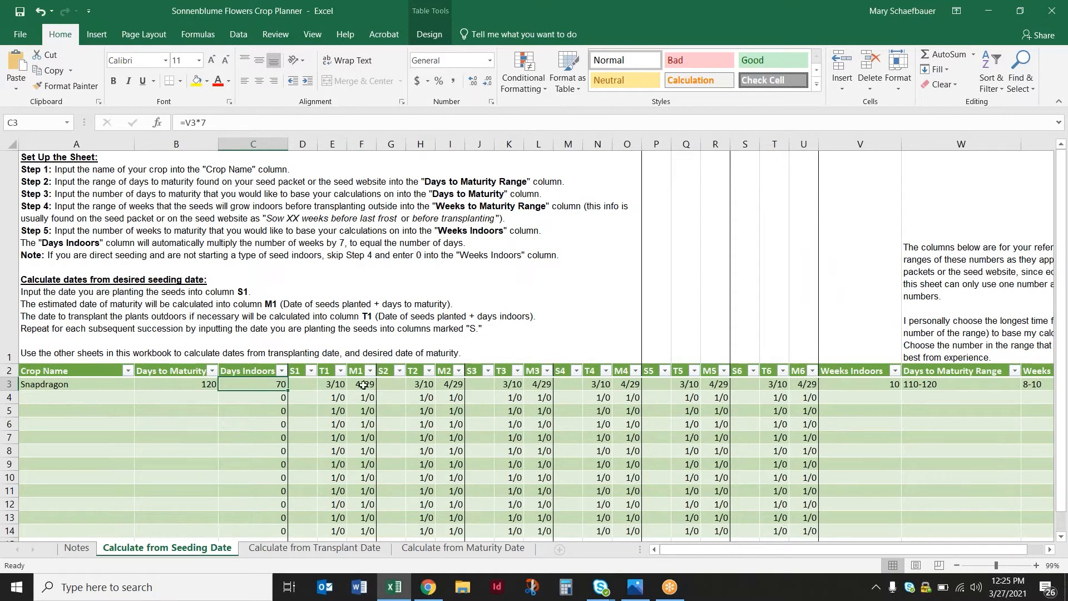
left_click(304, 385)
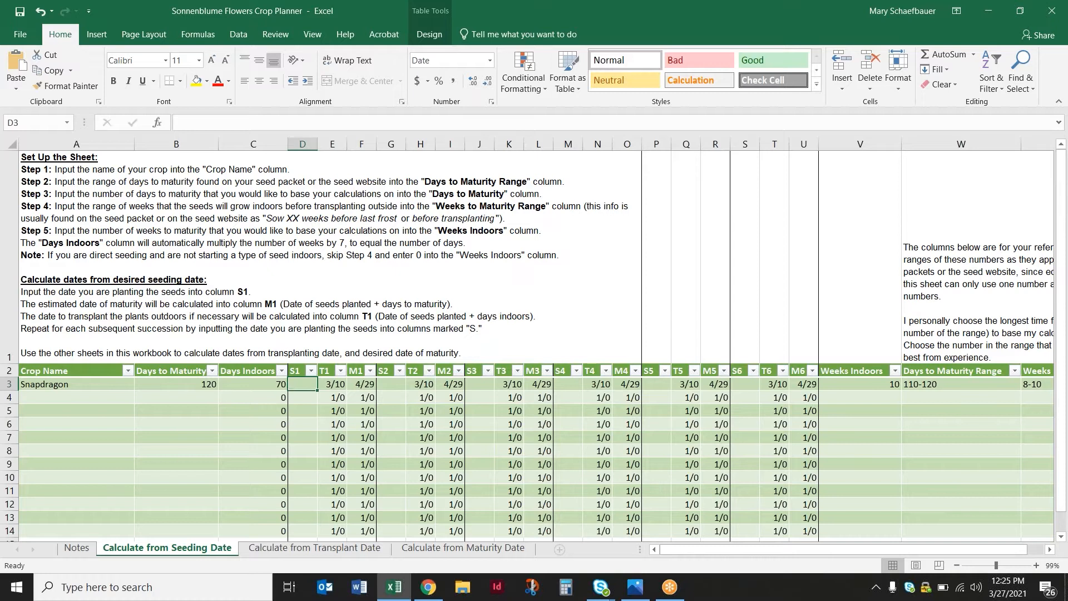
type("1/24")
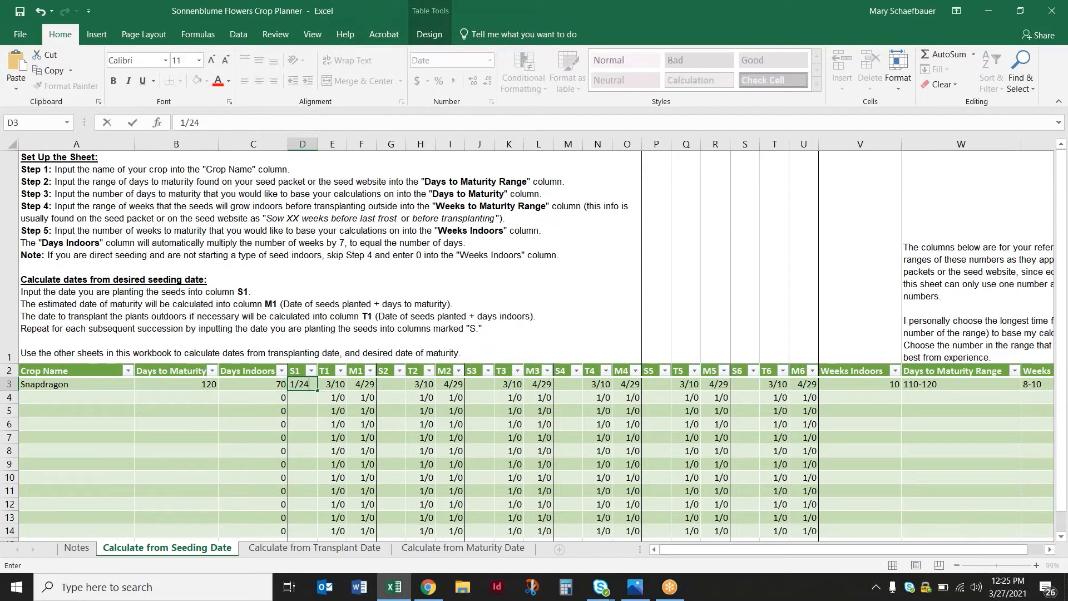
key("Return")
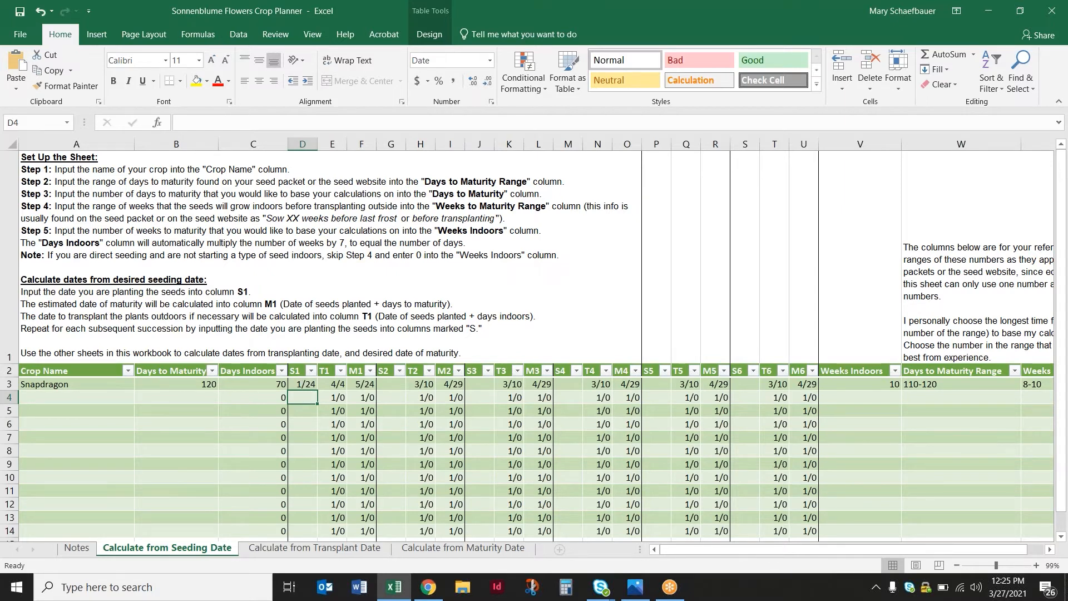
left_click(324, 388)
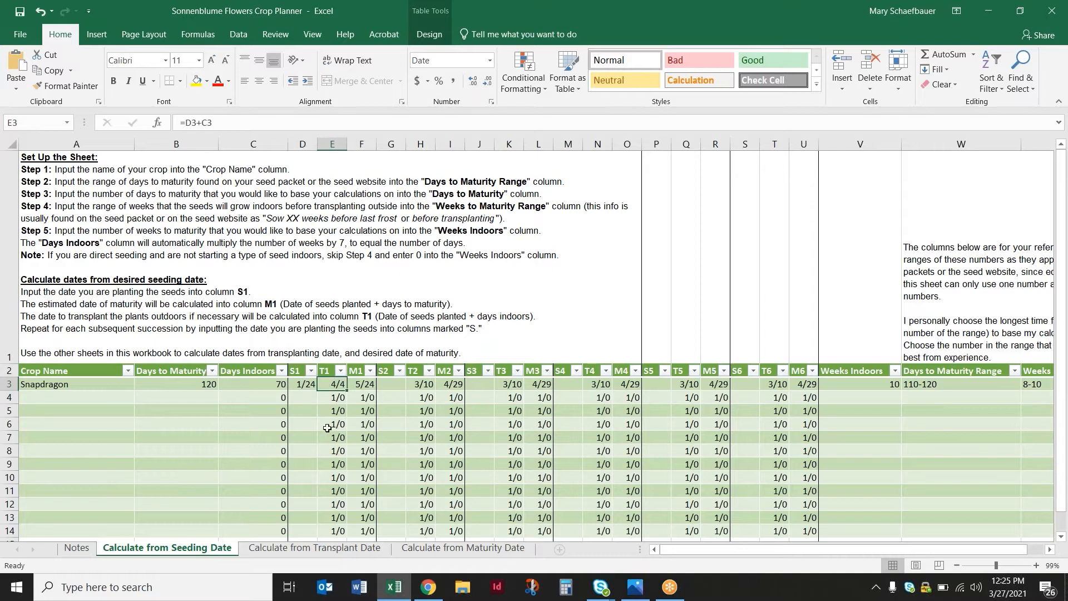
left_click(366, 385)
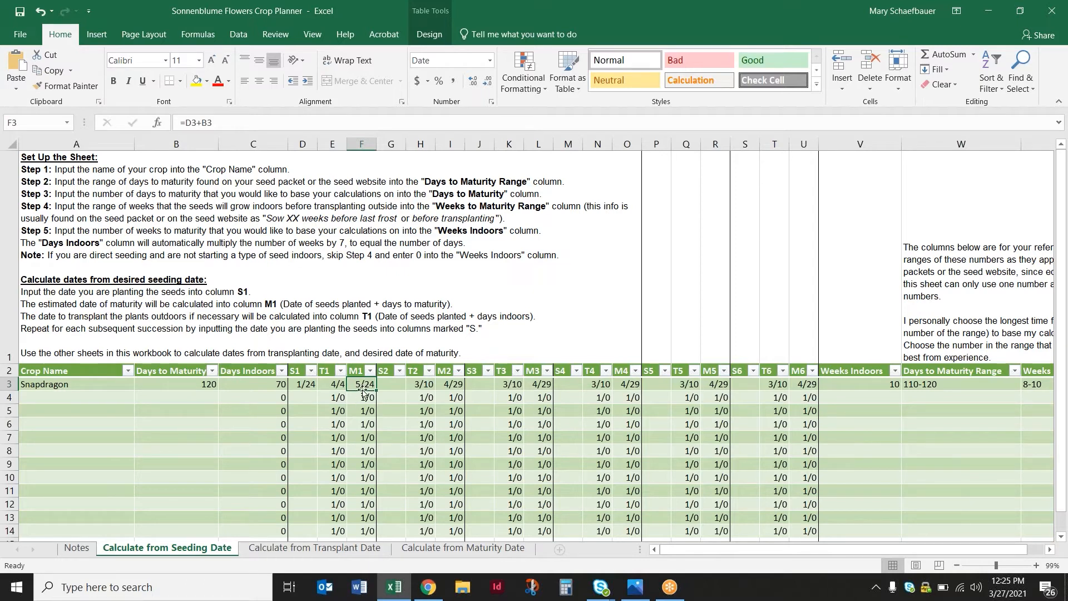
left_click(307, 394)
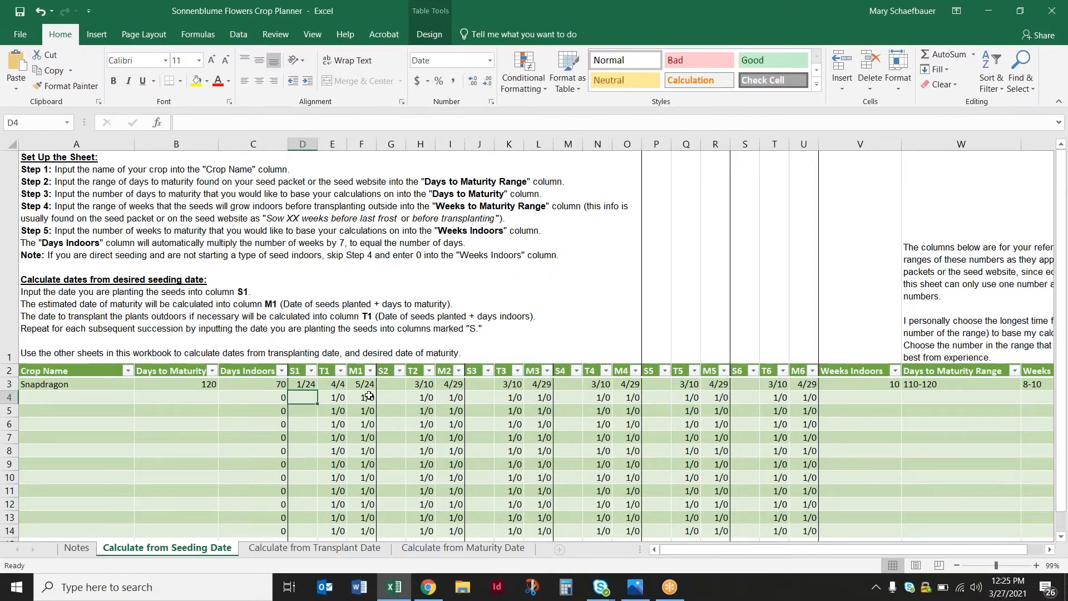
Enter 1/31 as Snapdragon's S2 seeding date and inspect the T2 and M2 formulas alongside the day counts they use
left_click(395, 385)
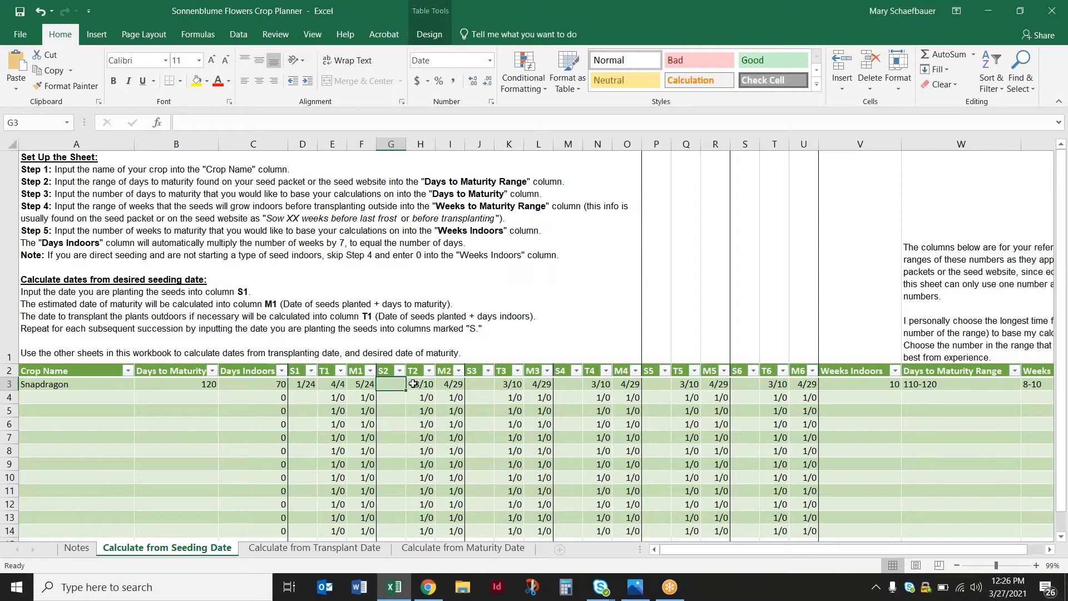
type("1/31")
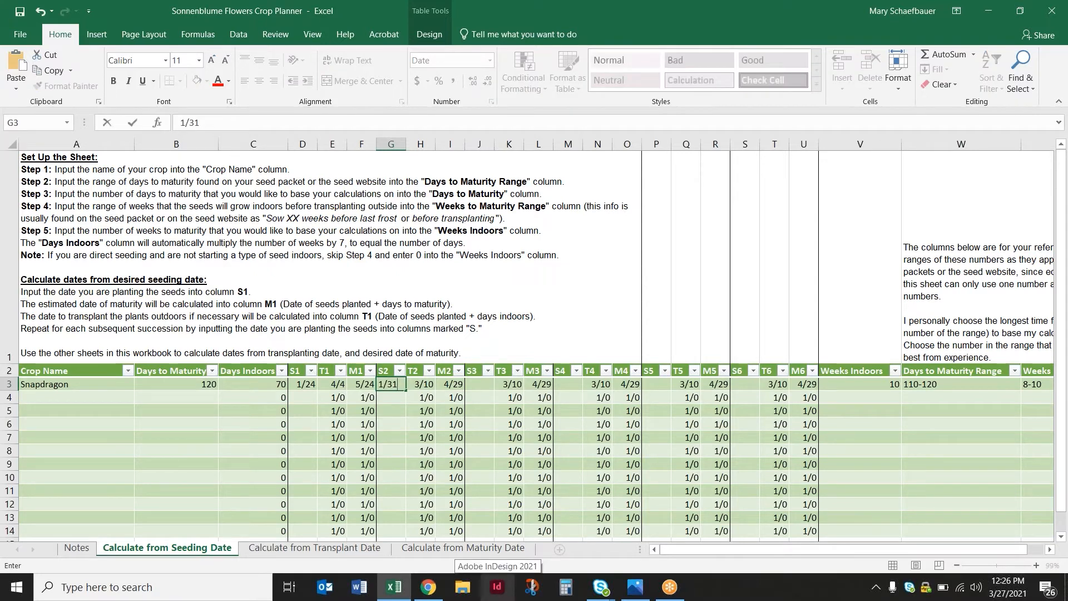
key("Return")
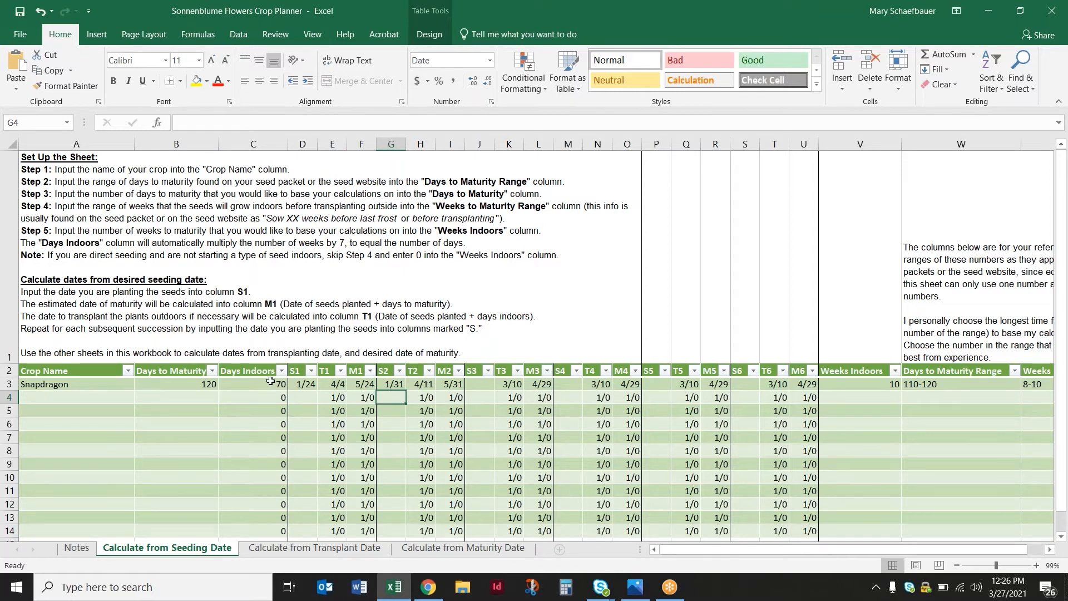
left_click(246, 383)
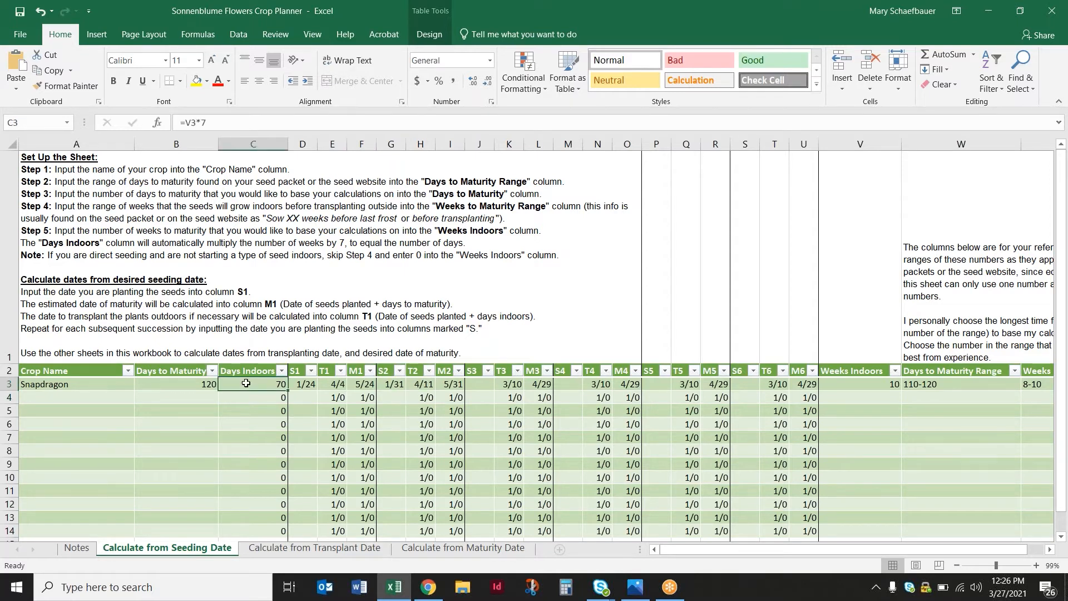
left_click(420, 383)
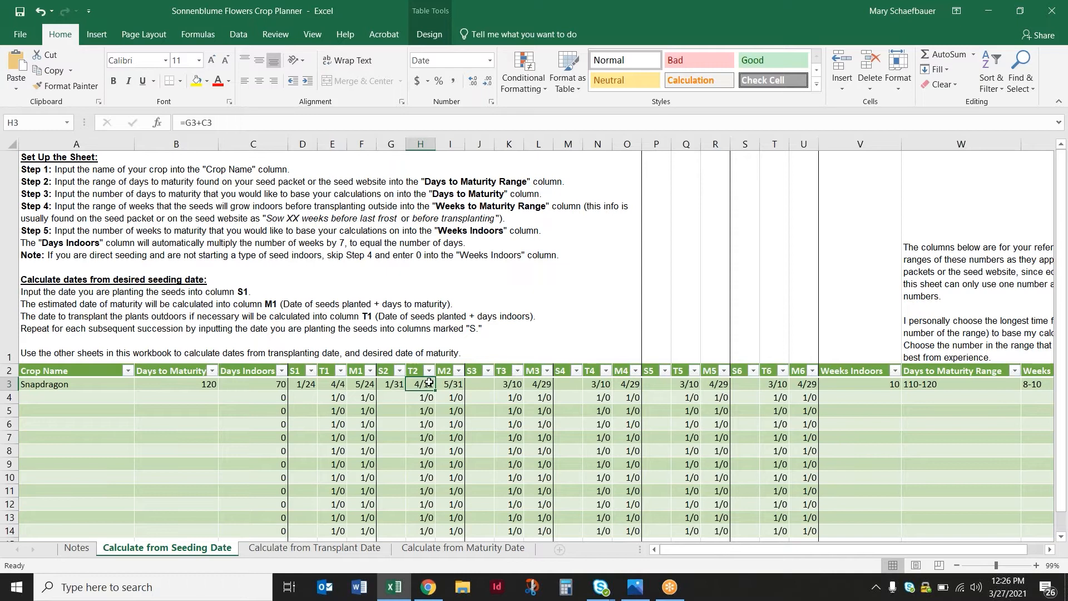
left_click(210, 384)
left_click(447, 385)
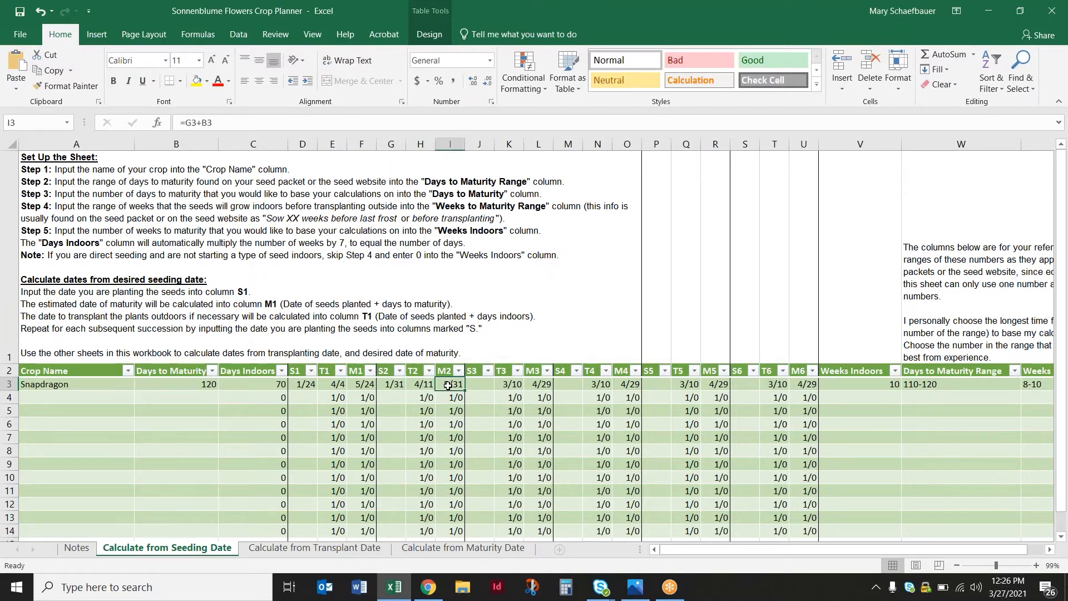
Enter Snapdragon's third and fourth succession seeding dates, 2/7 in S3 and 2/14 in S4
left_click(486, 385)
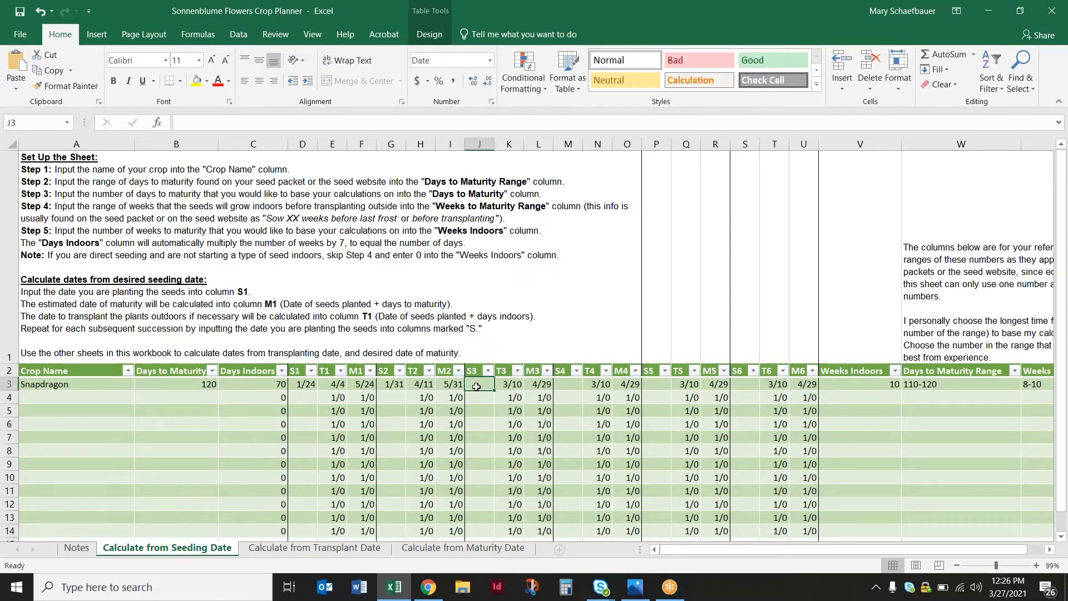
type("/")
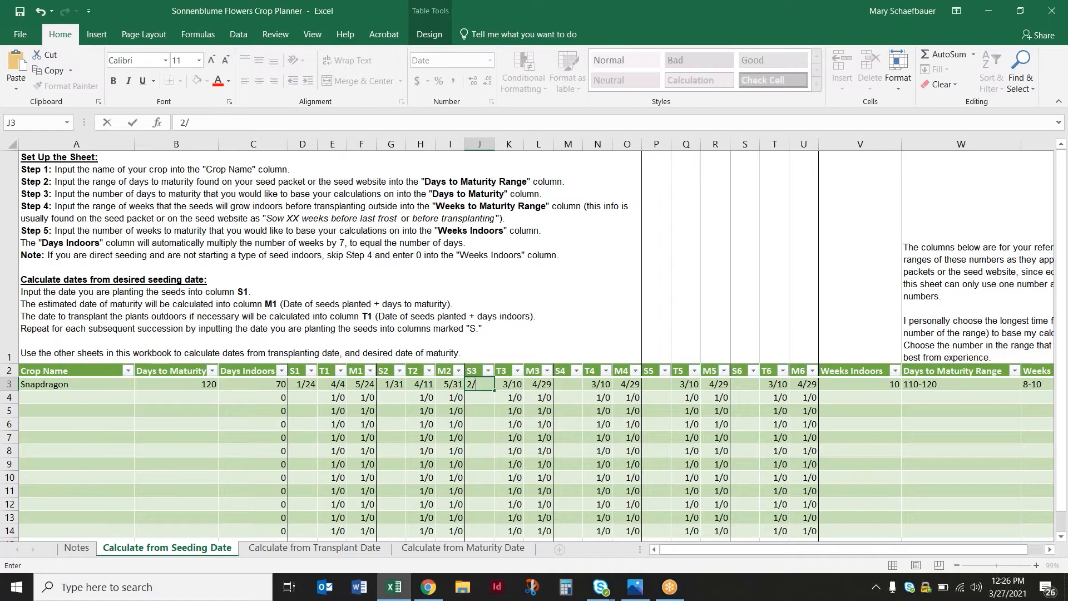
type("7")
key("Return")
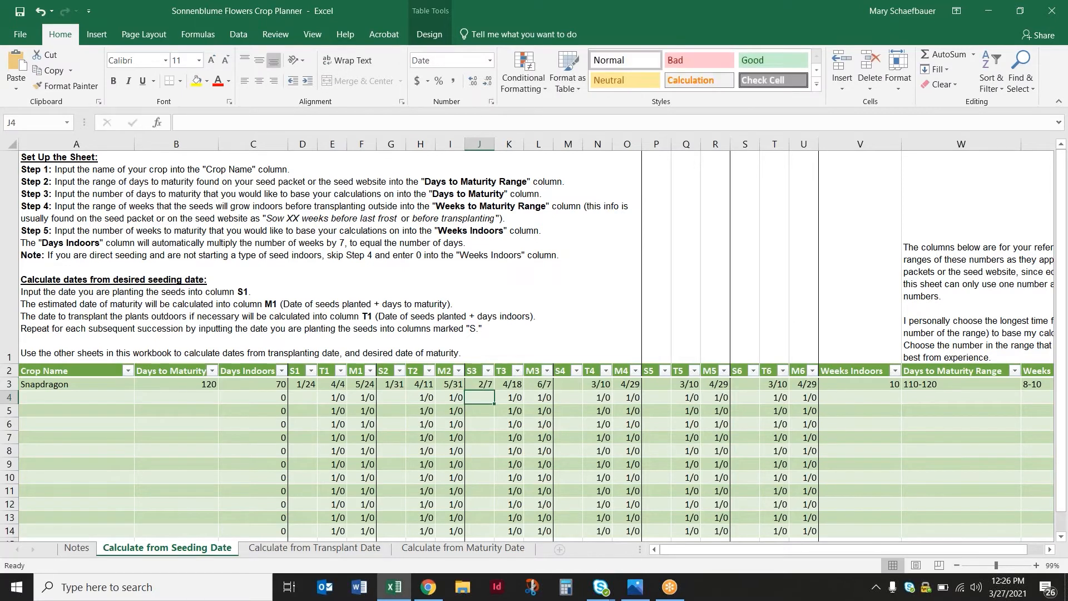
left_click(570, 382)
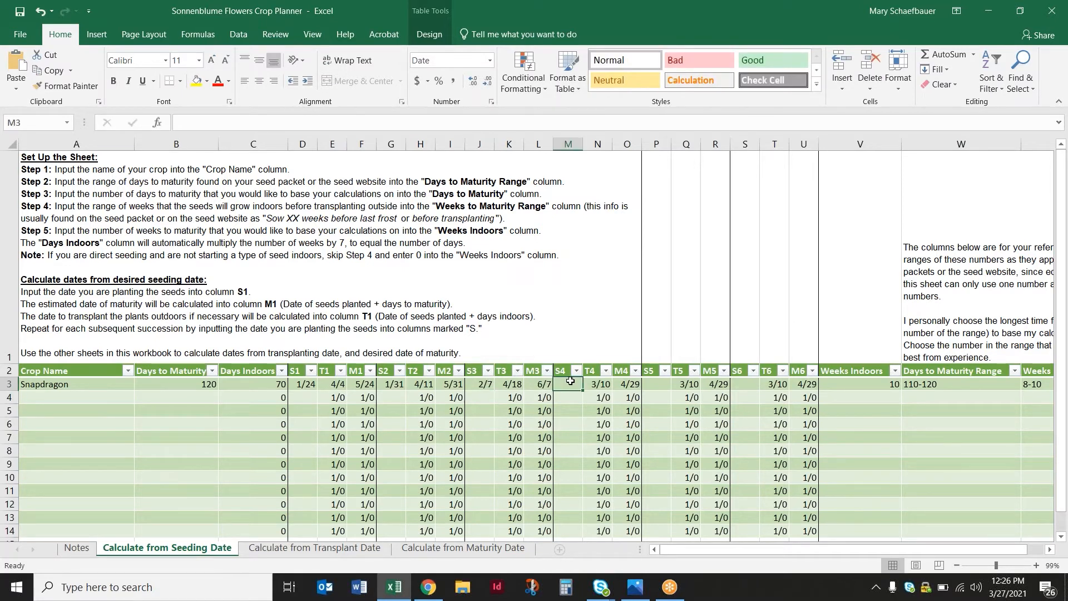
type("2/14")
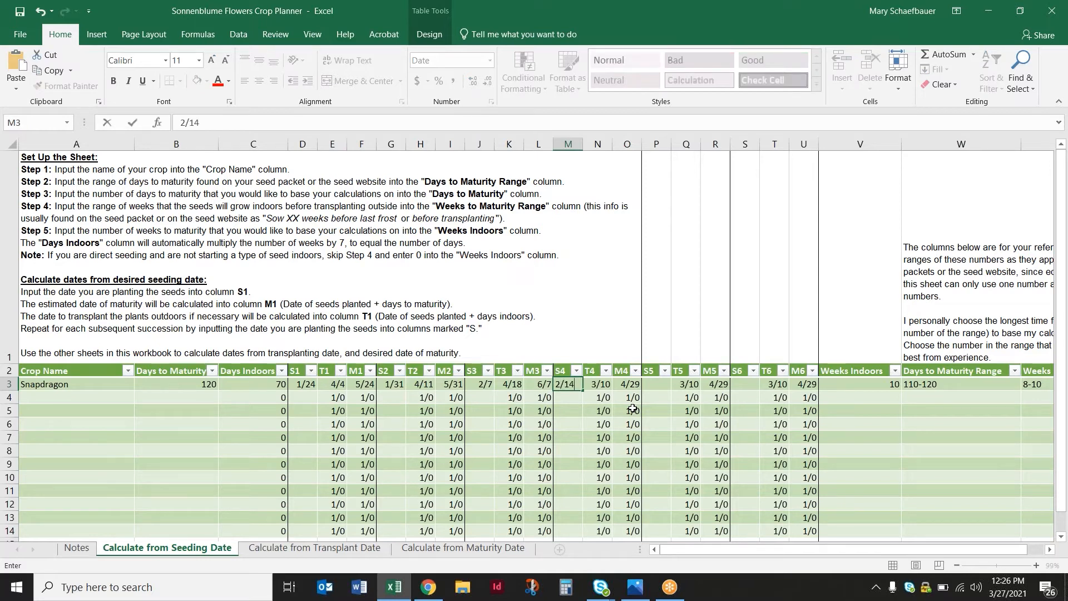
key("Return")
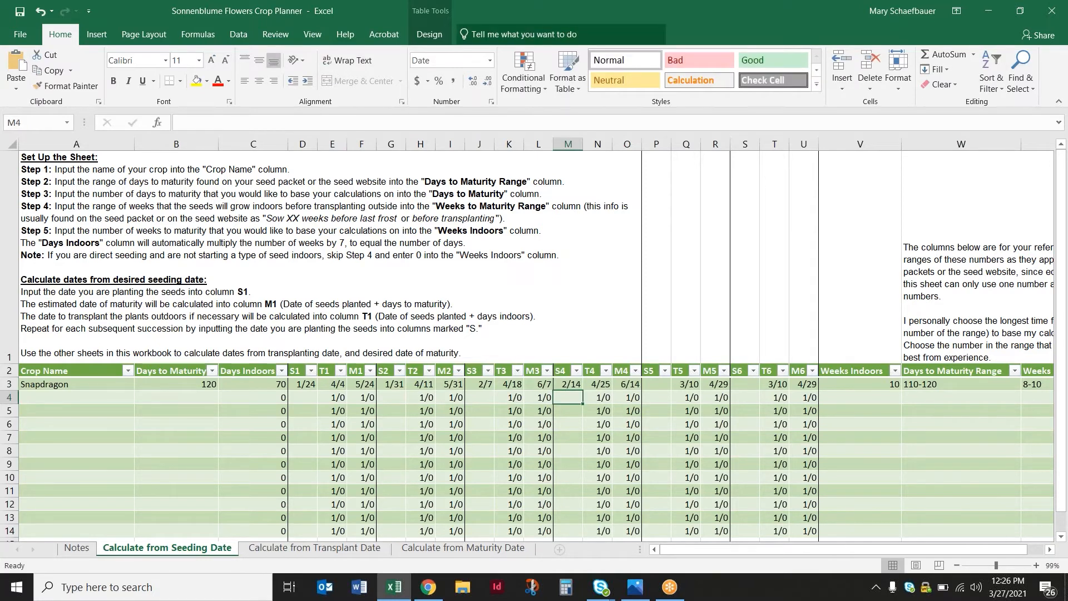
Enter Snapdragon's last two succession seeding dates, 2/21 in S5 and 2/18 in S6
left_click(663, 385)
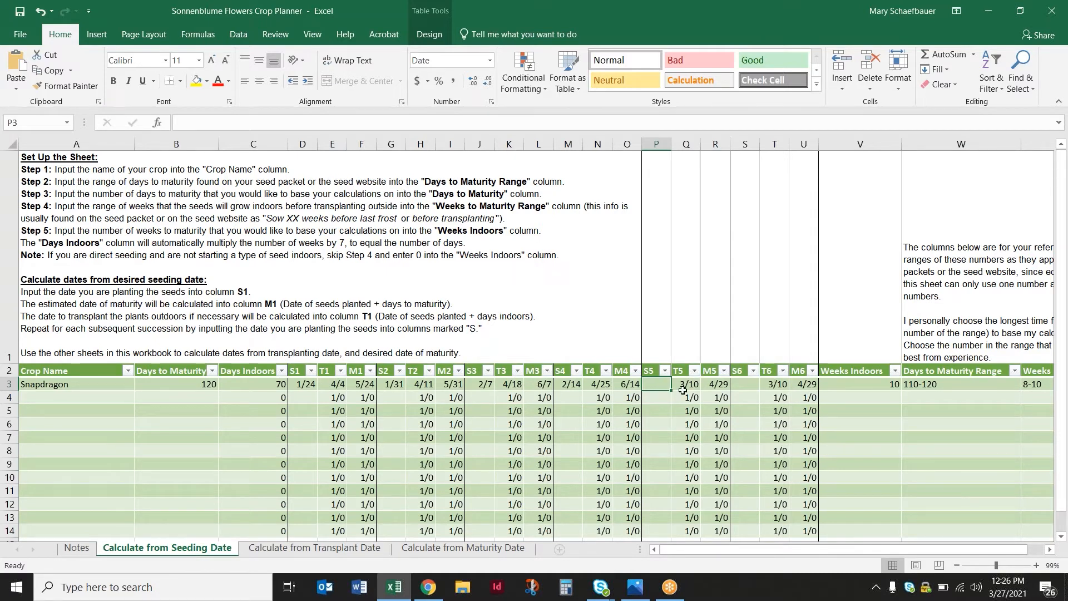
type("2/")
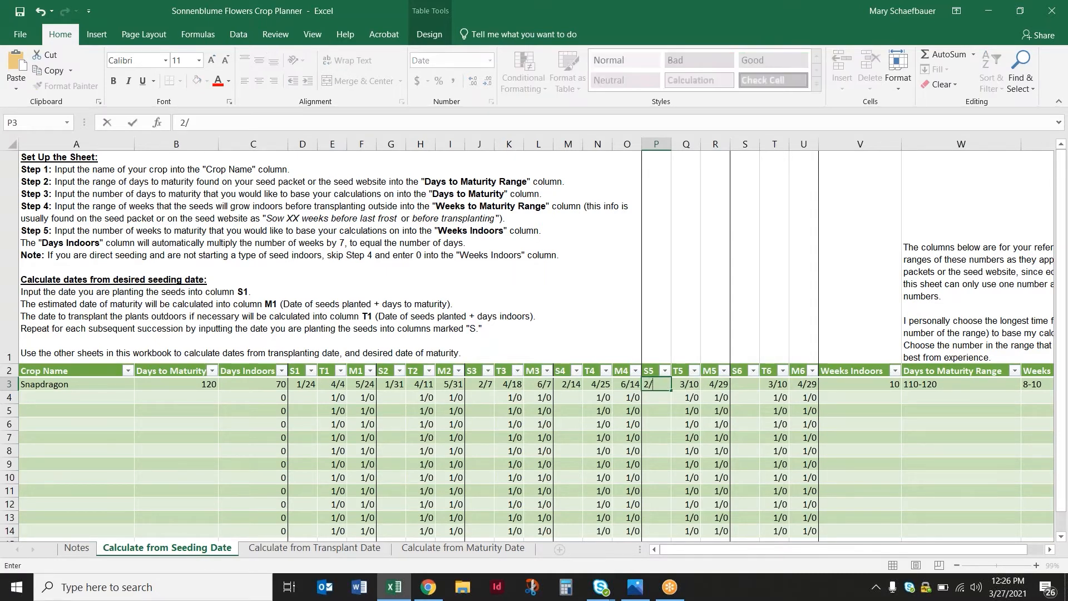
type("21")
left_click(752, 382)
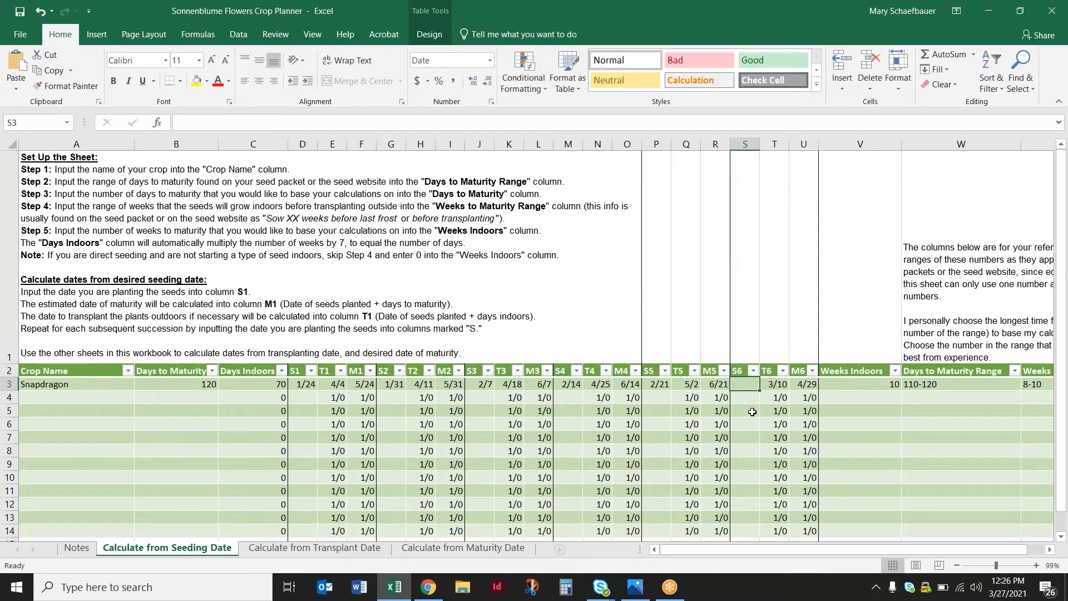
type("2/18")
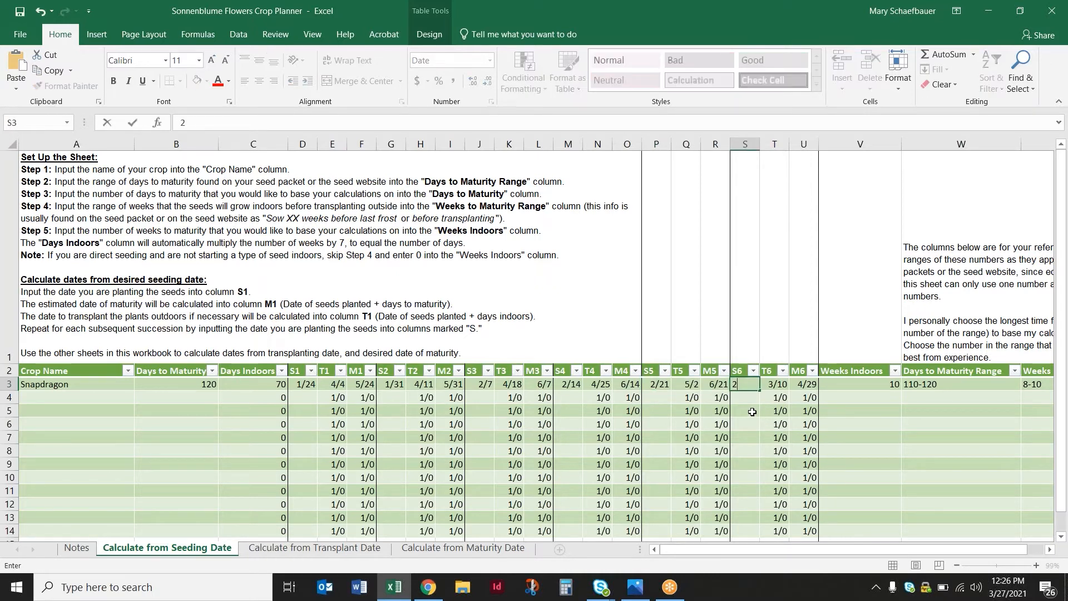
left_click(803, 397)
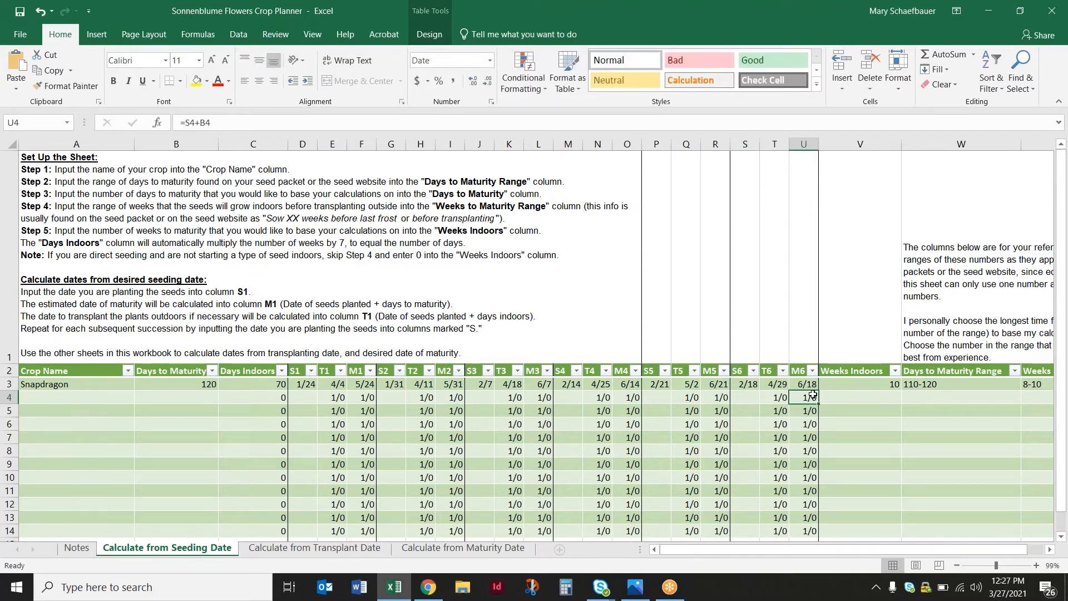
Try adding a second crop row below Snapdragon with the crop name "Snapdragon 1"
left_click(114, 397)
type("Snapdragon")
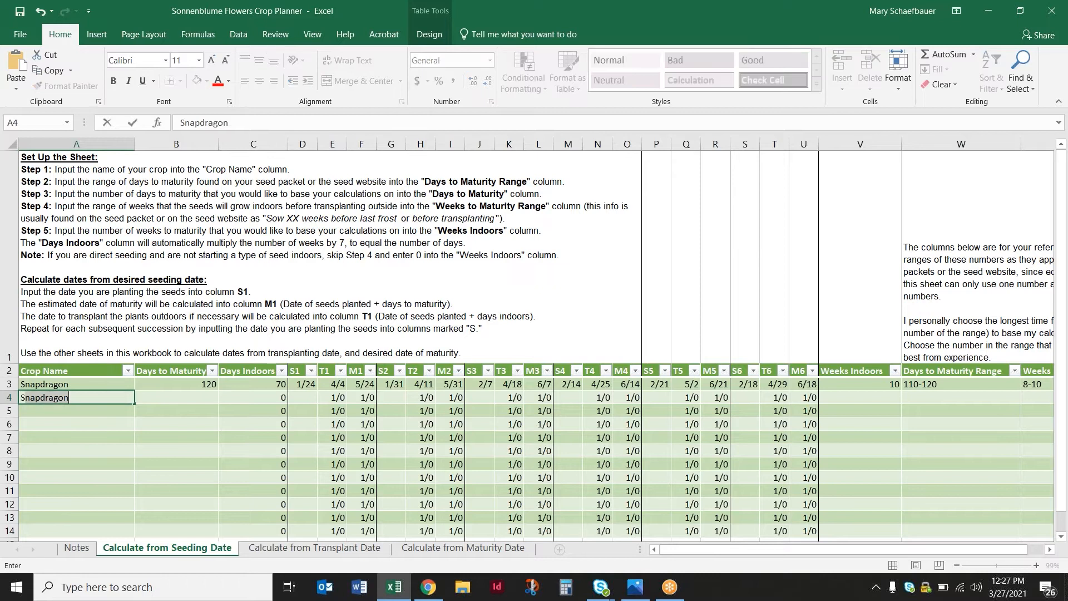
key("Tab")
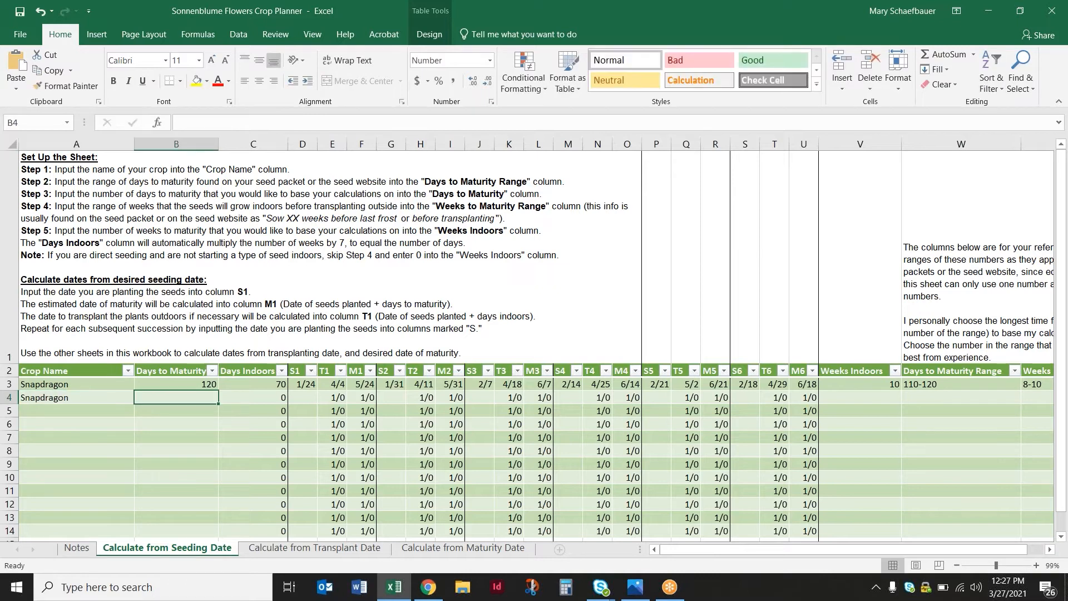
double_click(123, 397)
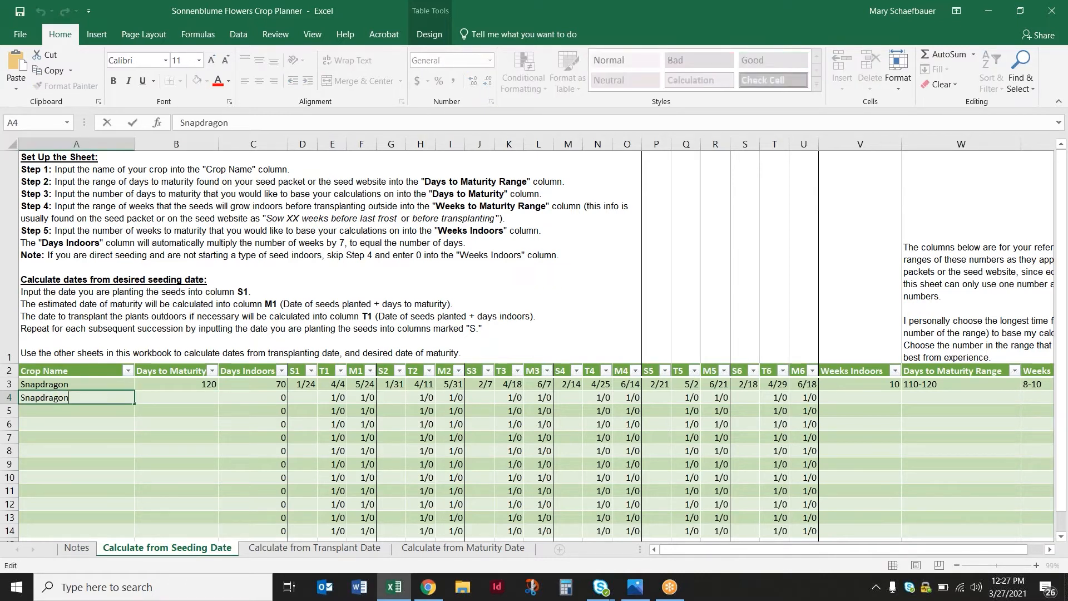
left_click(217, 411)
Copy Snapdragon's 120 days to maturity into the Snapdragon 1 row and set that row's Days Indoors to 70
left_click(205, 384)
key("ctrl+c")
left_click(205, 397)
key("ctrl+v")
key("Tab")
type("7")
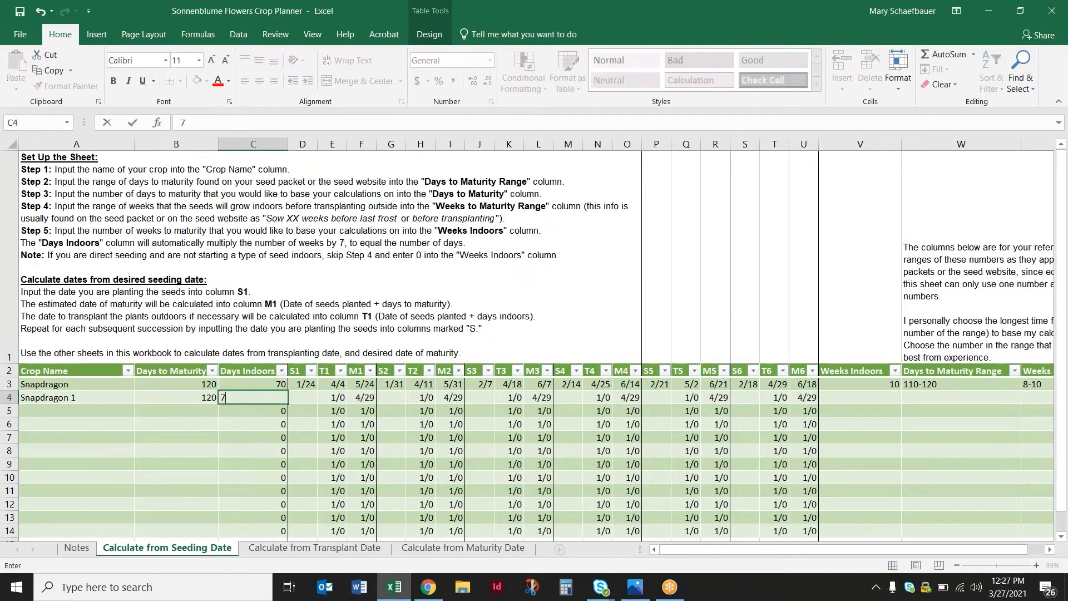
left_click(410, 428)
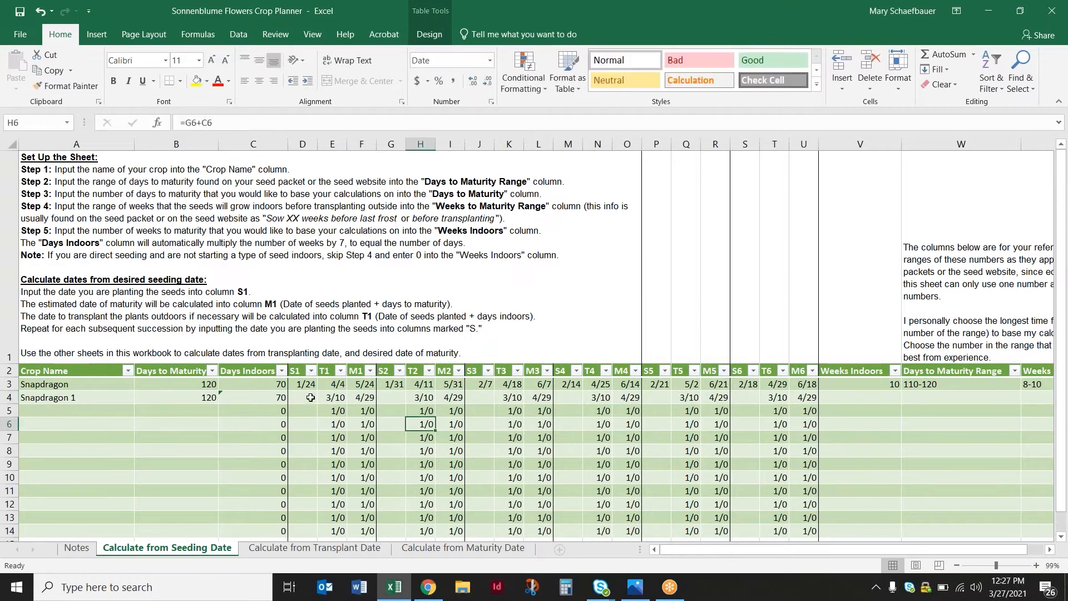
left_click(311, 397)
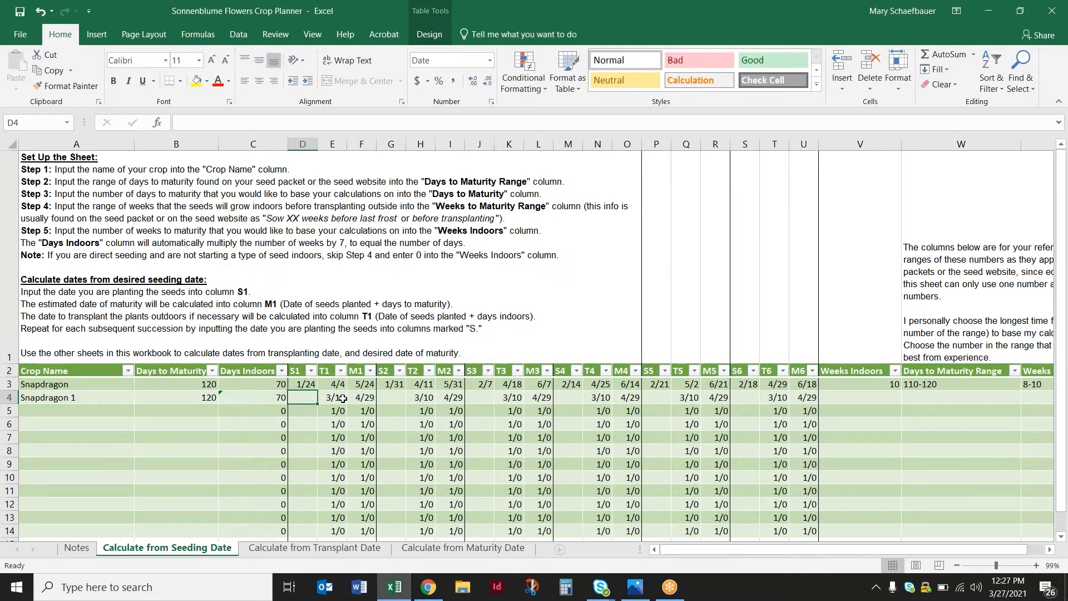
Clear the crop name, Days to Maturity and Days Indoors cells of the Snapdragon 1 row
left_click_drag(60, 403, 260, 399)
key("Delete")
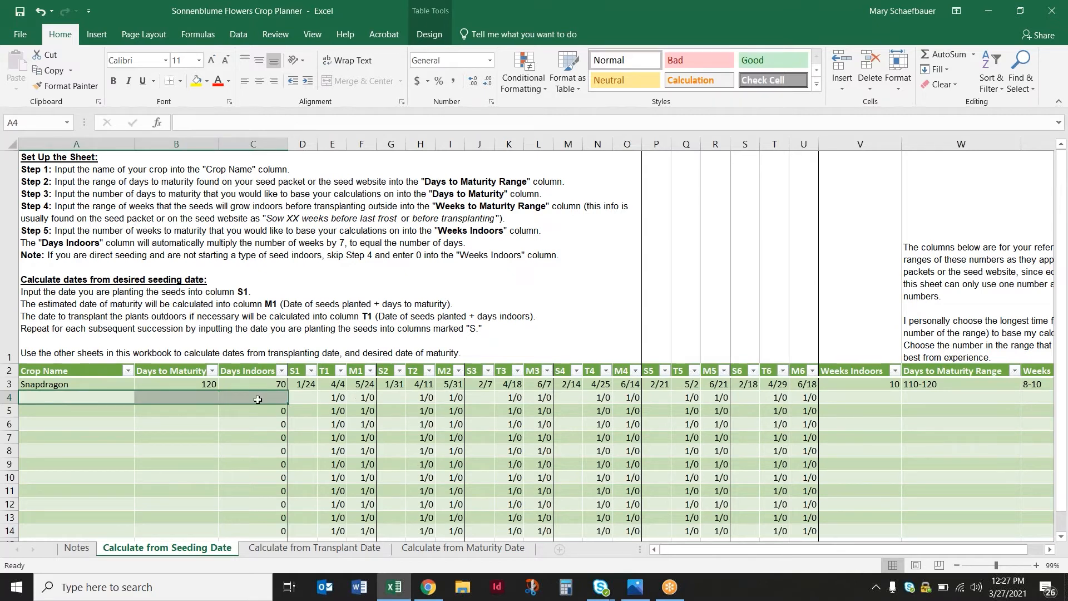
left_click(325, 425)
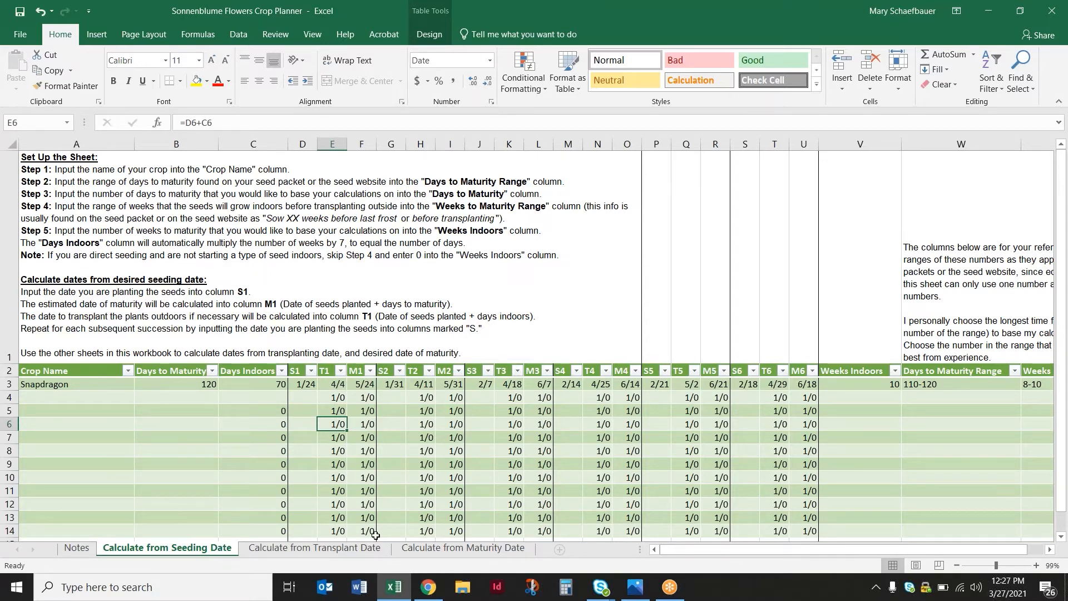
left_click(309, 381)
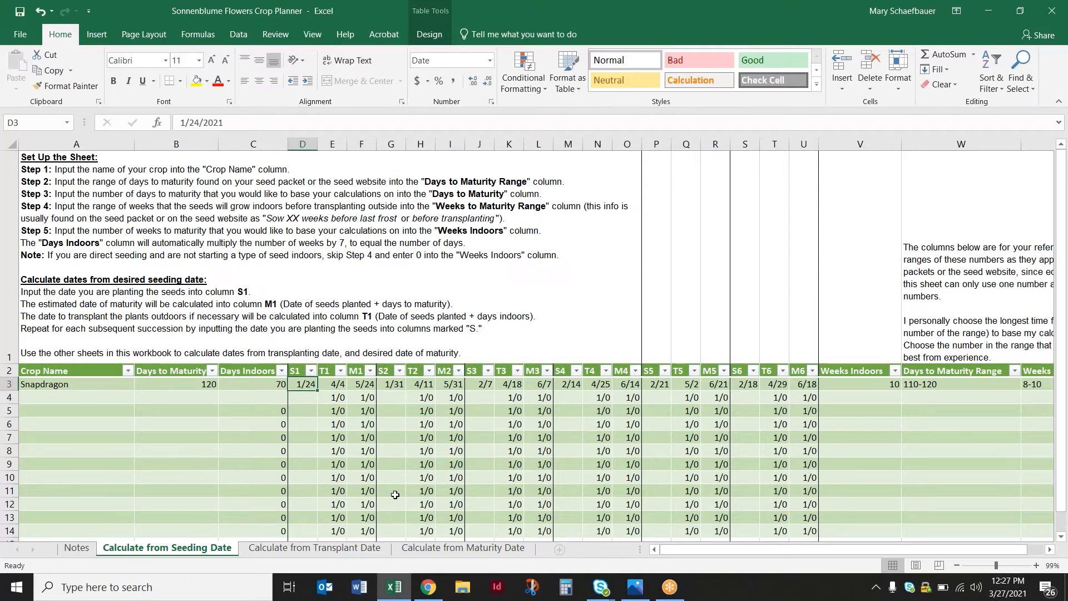
On the Calculate from Transplant Date sheet, enter Snapdragon in the first crop row with 120 Days to Maturity
left_click(370, 550)
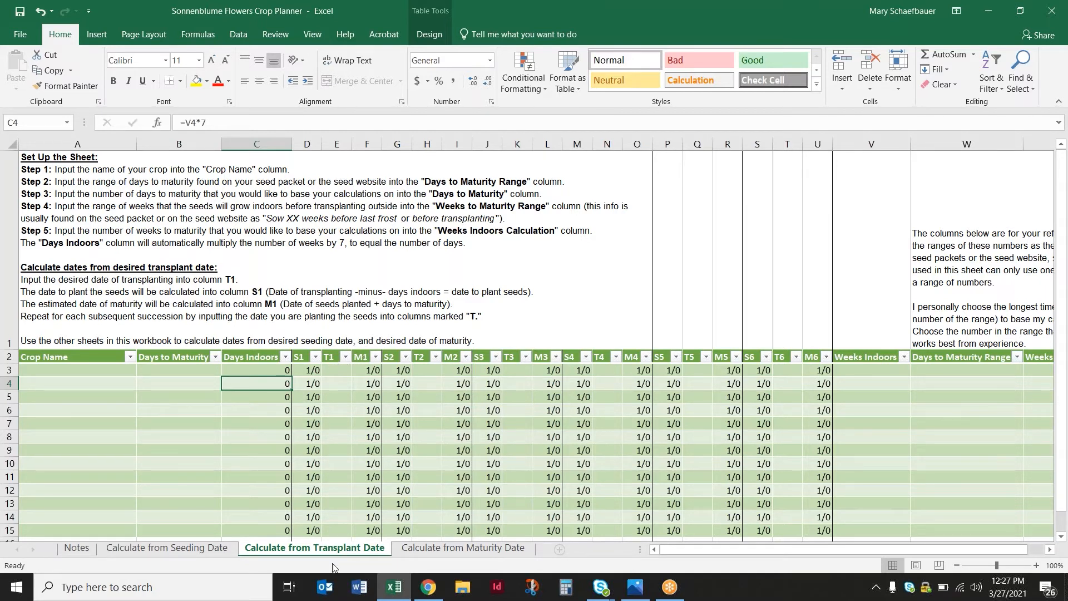
left_click(195, 548)
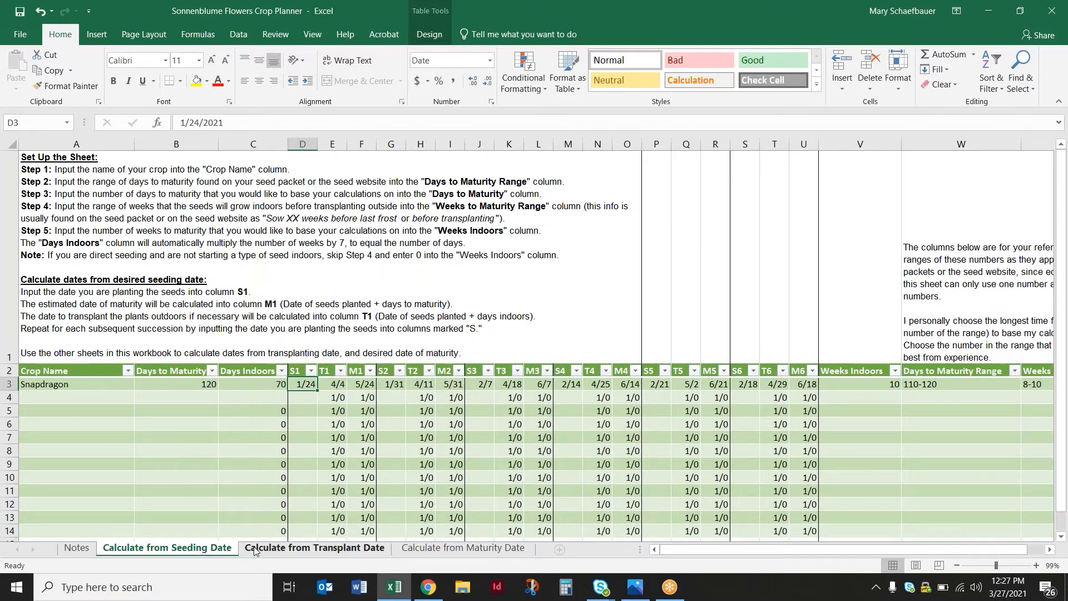
left_click(262, 548)
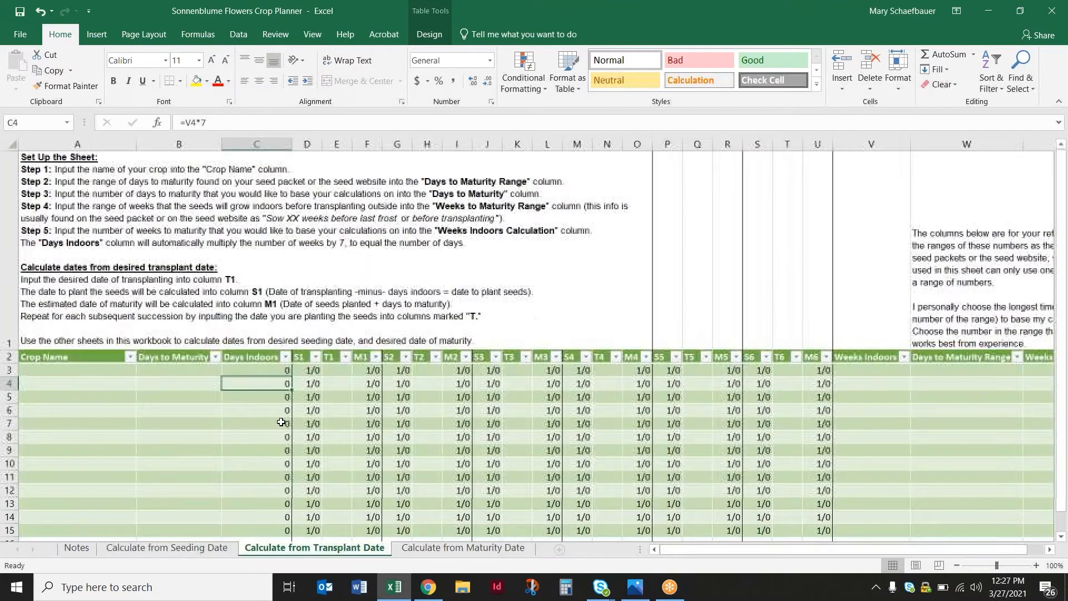
left_click(96, 371)
type("Snapdragon")
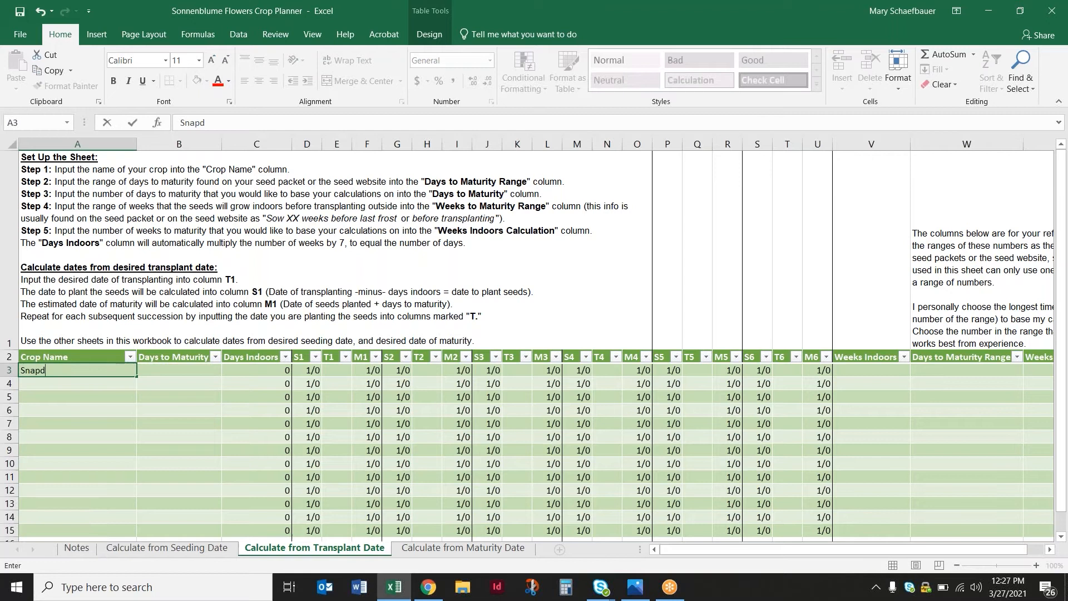
key("Tab")
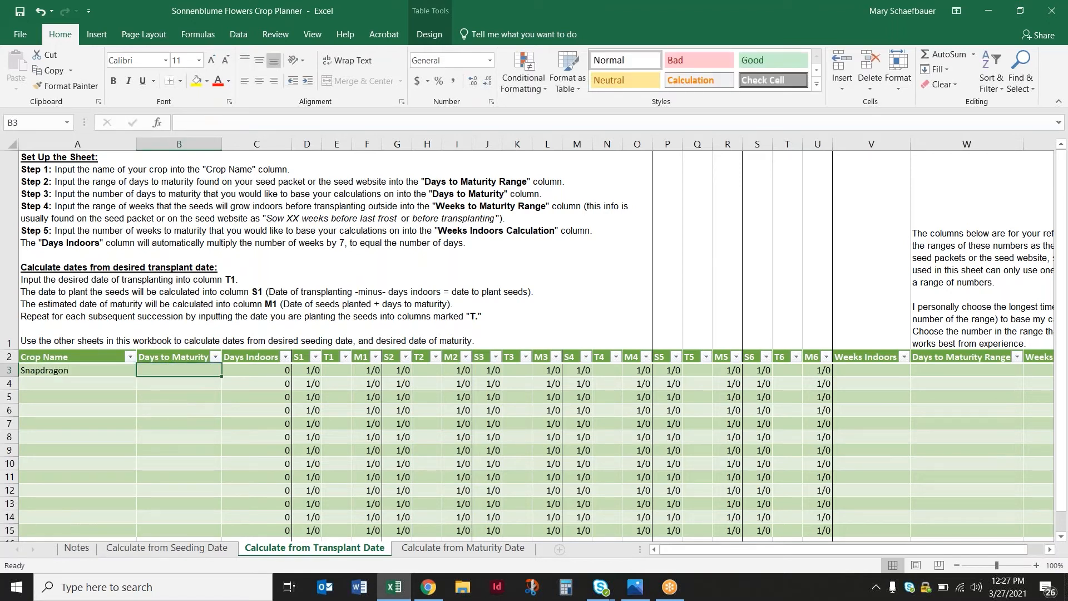
type("120")
key("Tab")
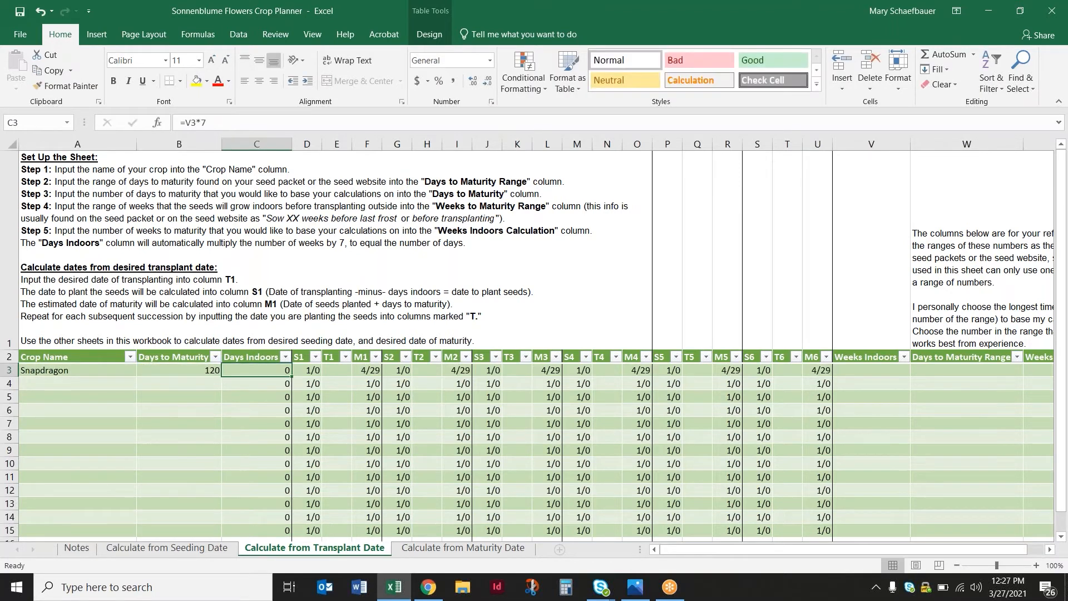
Set Snapdragon's Weeks Indoors to 10 on the transplant sheet and clear its Days Indoors cell
left_click(898, 371)
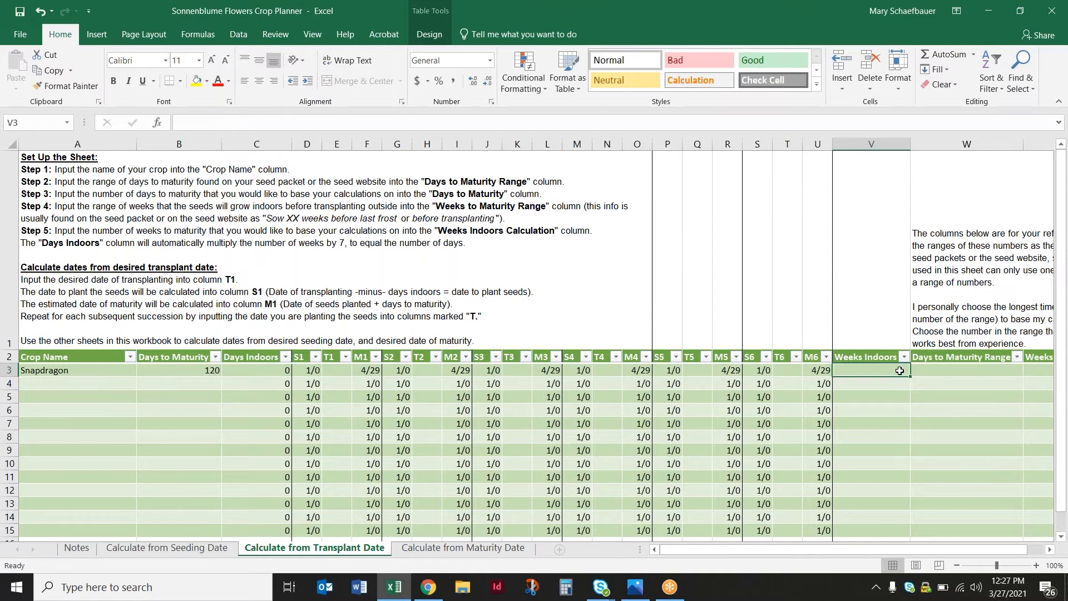
type("1")
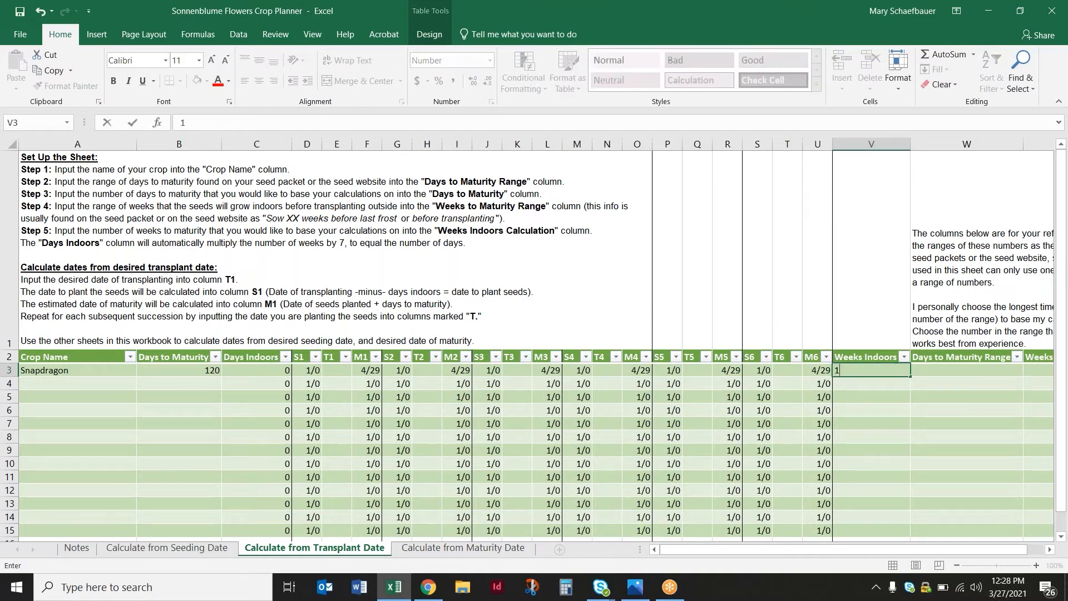
type("0")
left_click(272, 368)
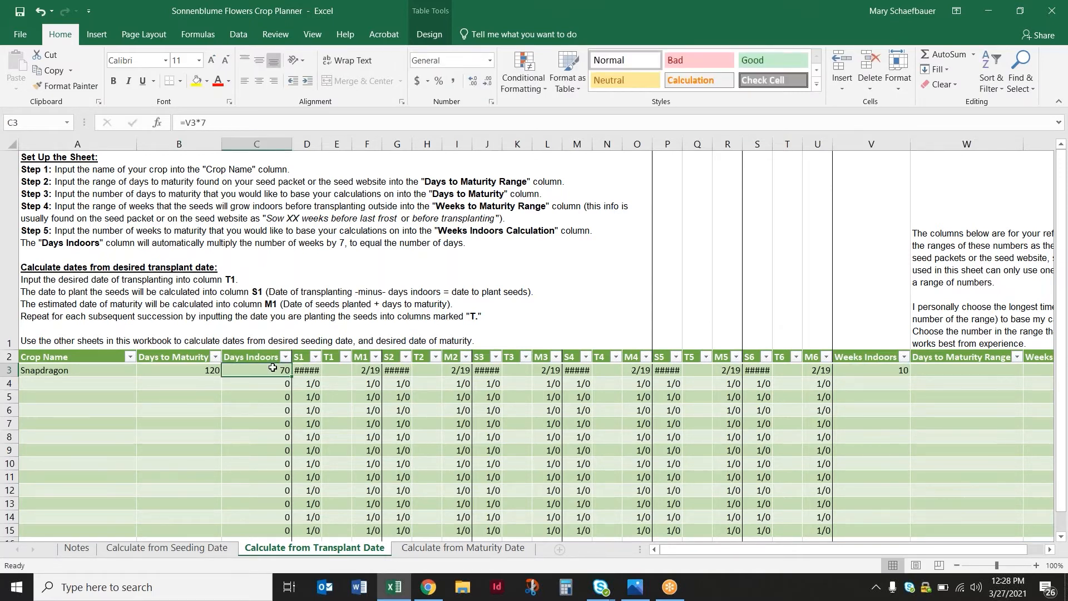
type("7")
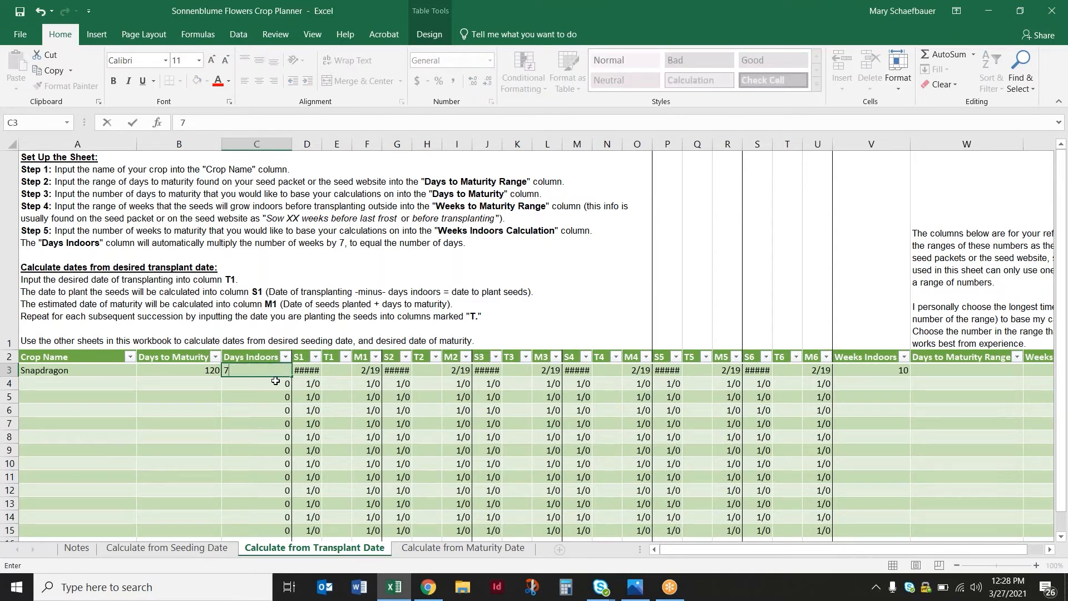
left_click(284, 414)
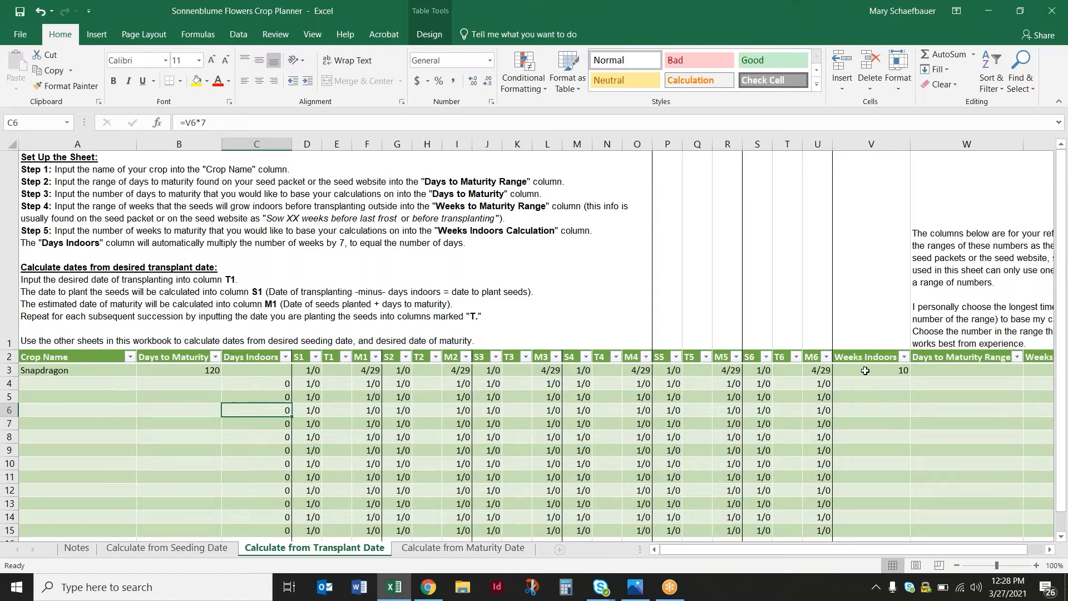
Enter 4/4 as Snapdragon's T1 transplant date and set its Days Indoors to 70
left_click(339, 370)
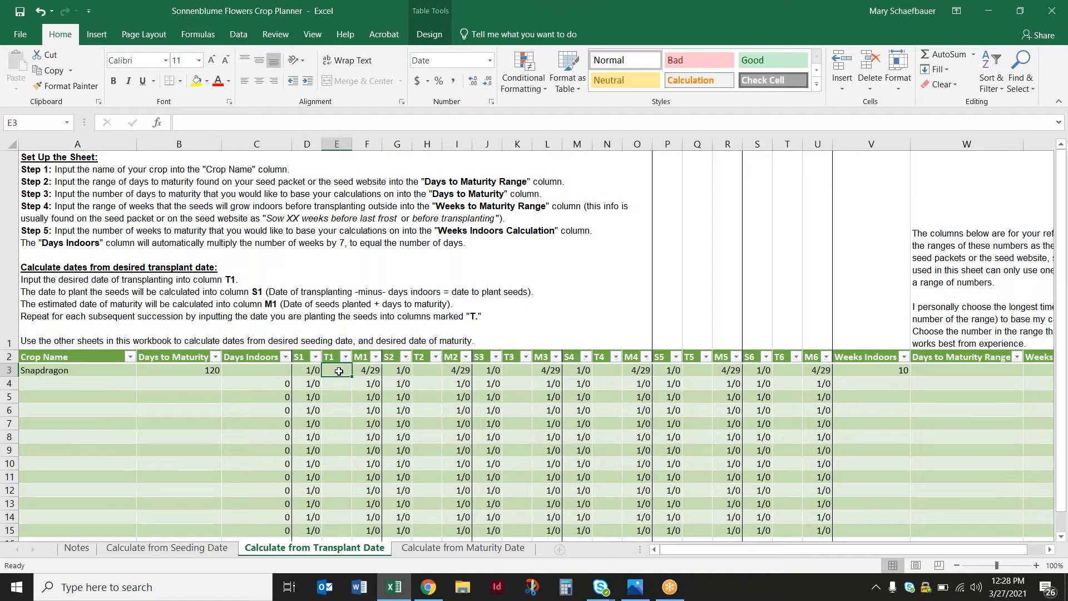
type("4/4")
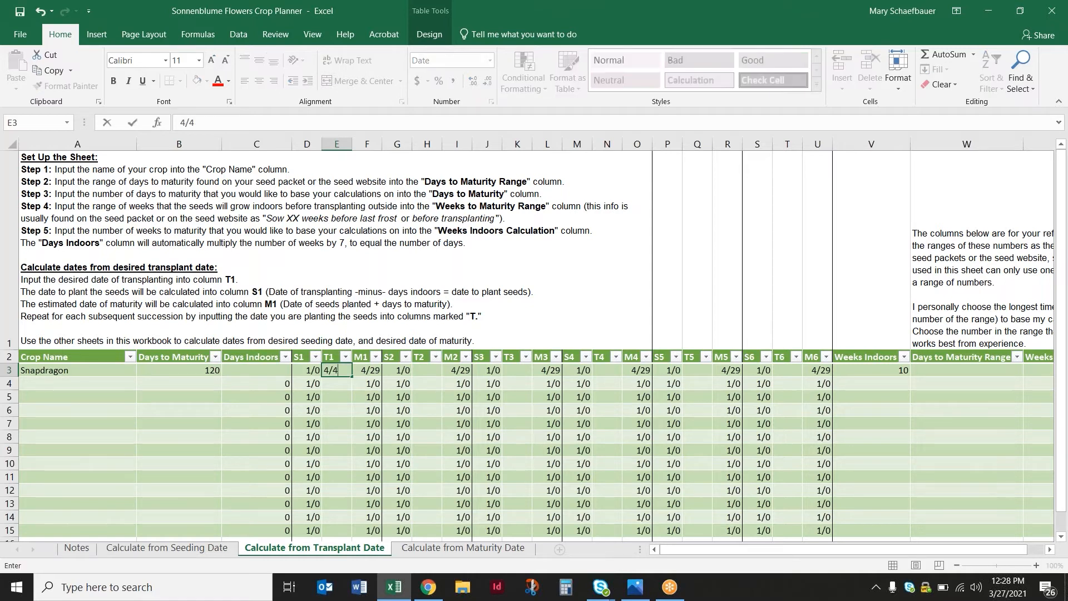
left_click(328, 397)
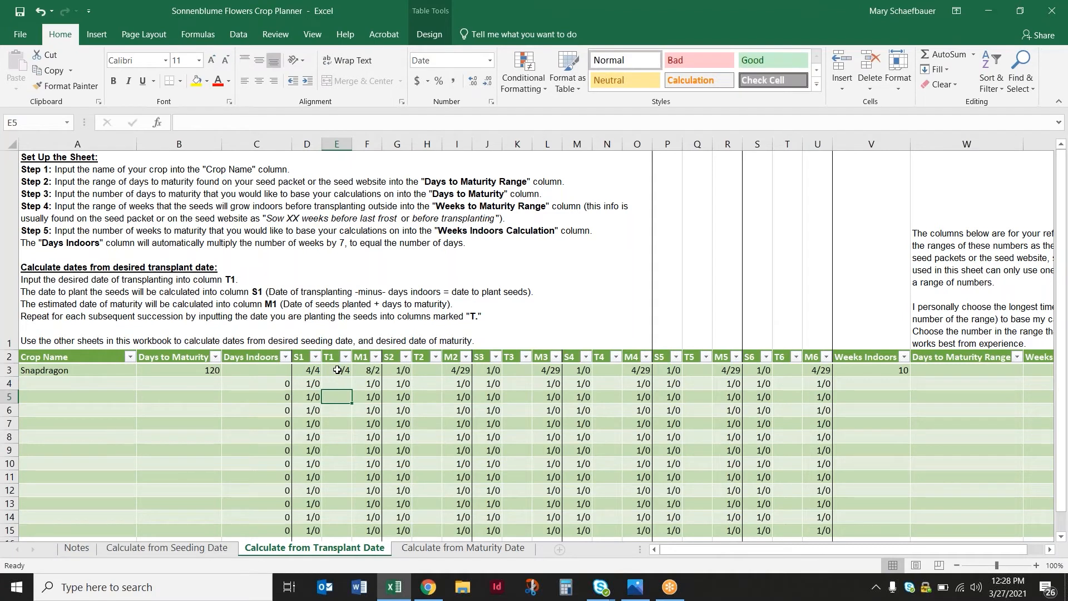
left_click(262, 370)
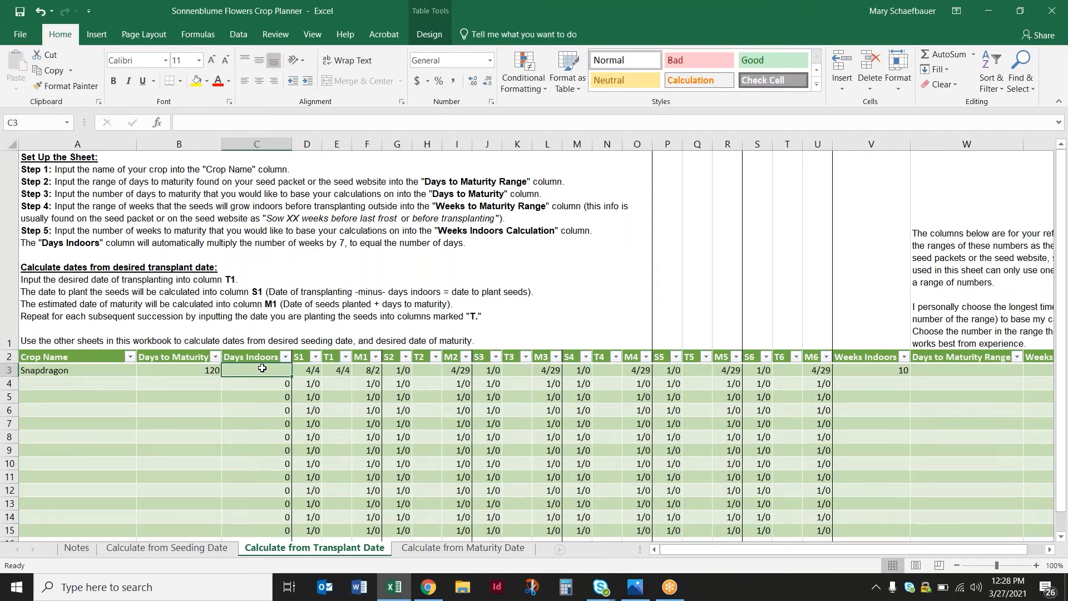
type("70")
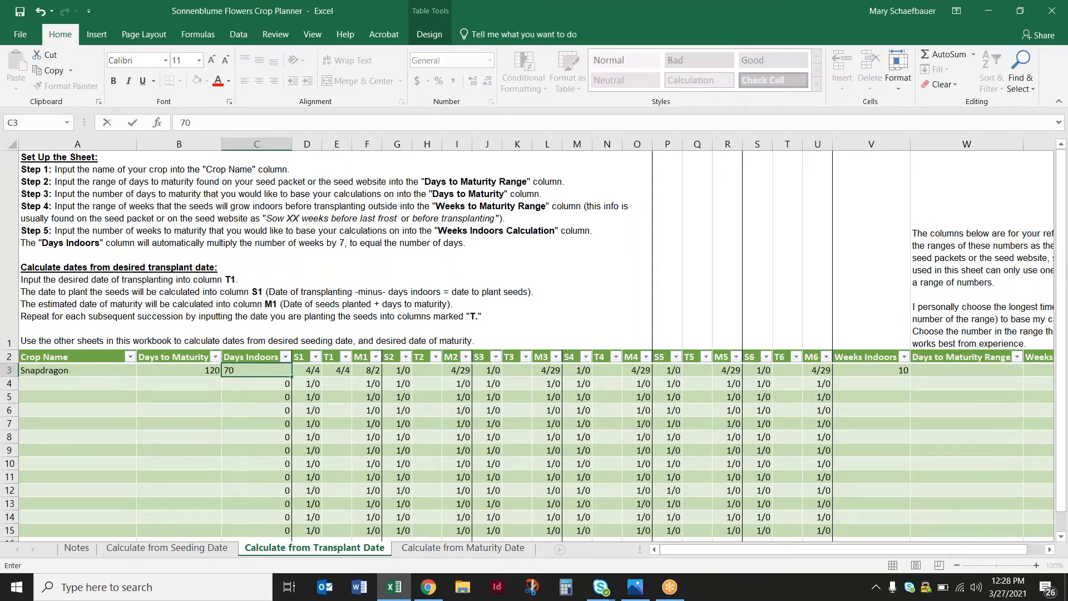
left_click(378, 448)
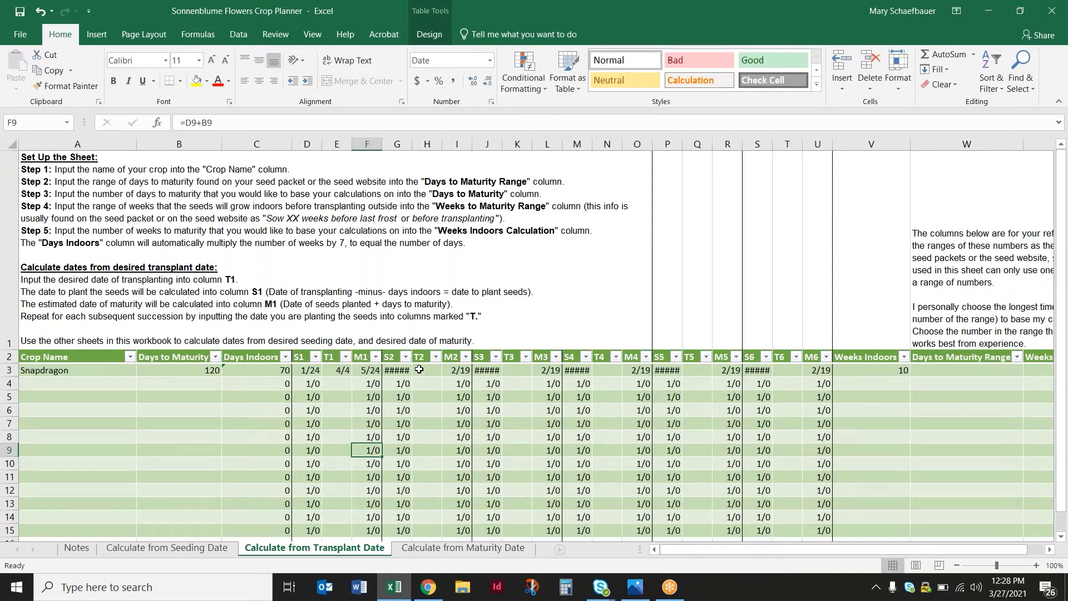
Inspect Snapdragon's S2 formula, enter 4/11 as its T2 transplant date, and review the S1 and M1 formulas
left_click(419, 369)
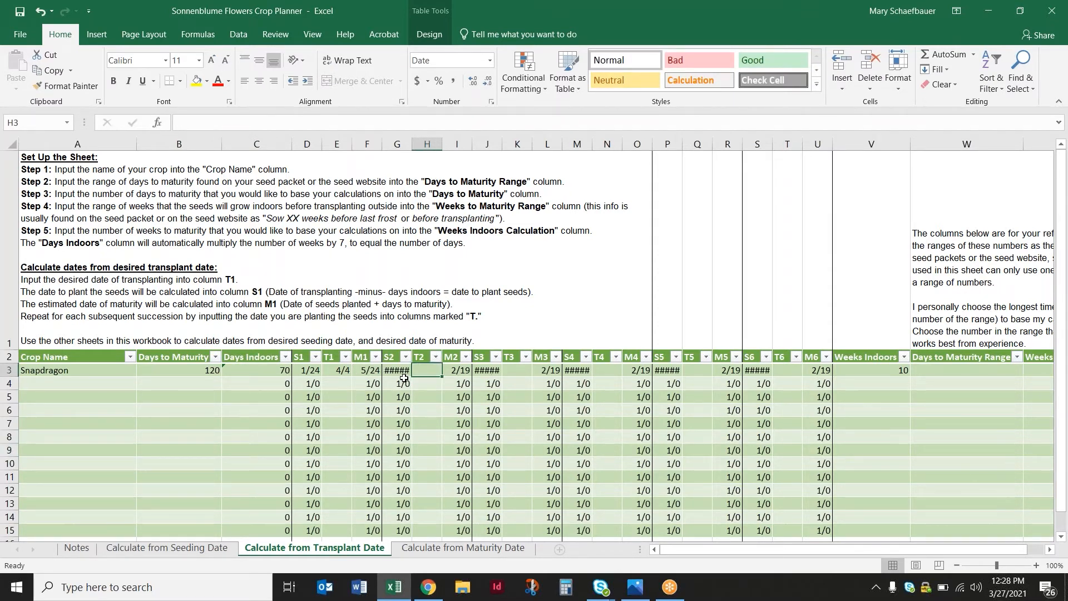
left_click(396, 369)
left_click(426, 370)
left_click(399, 369)
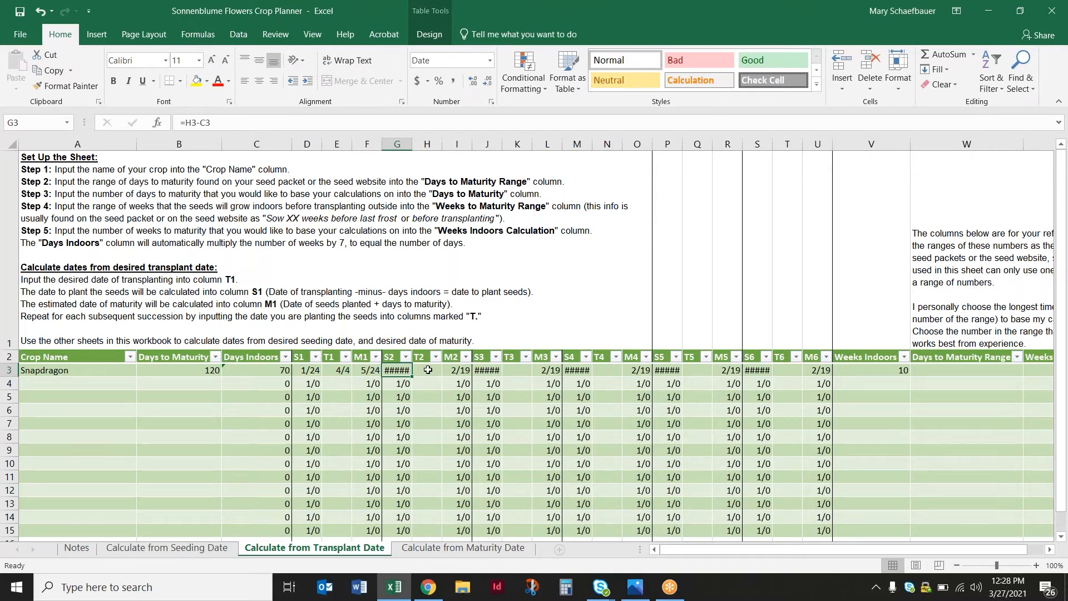
left_click(427, 369)
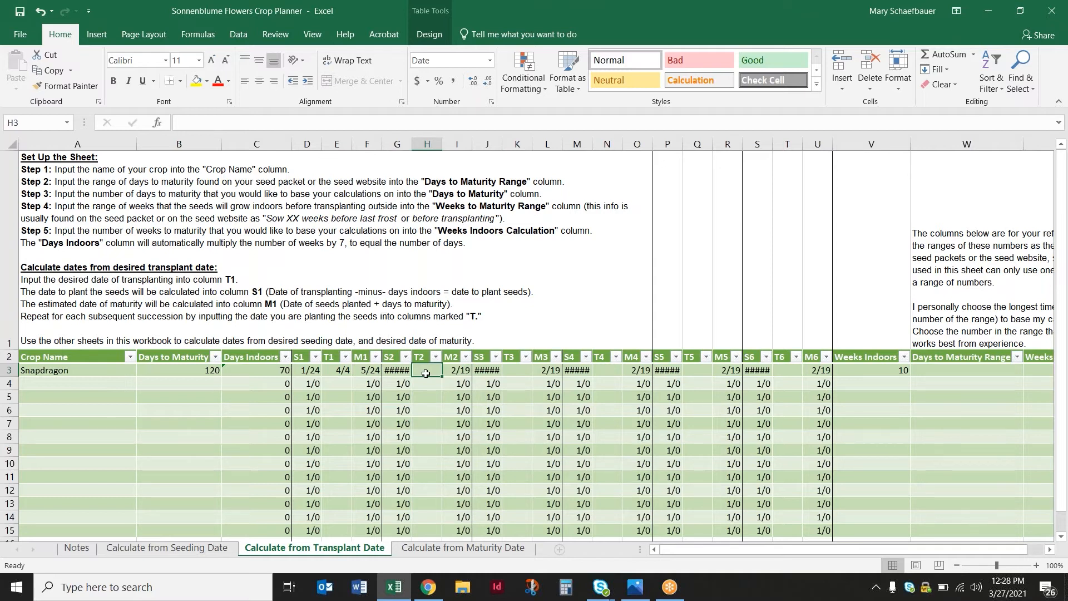
type("4/11")
key("Return")
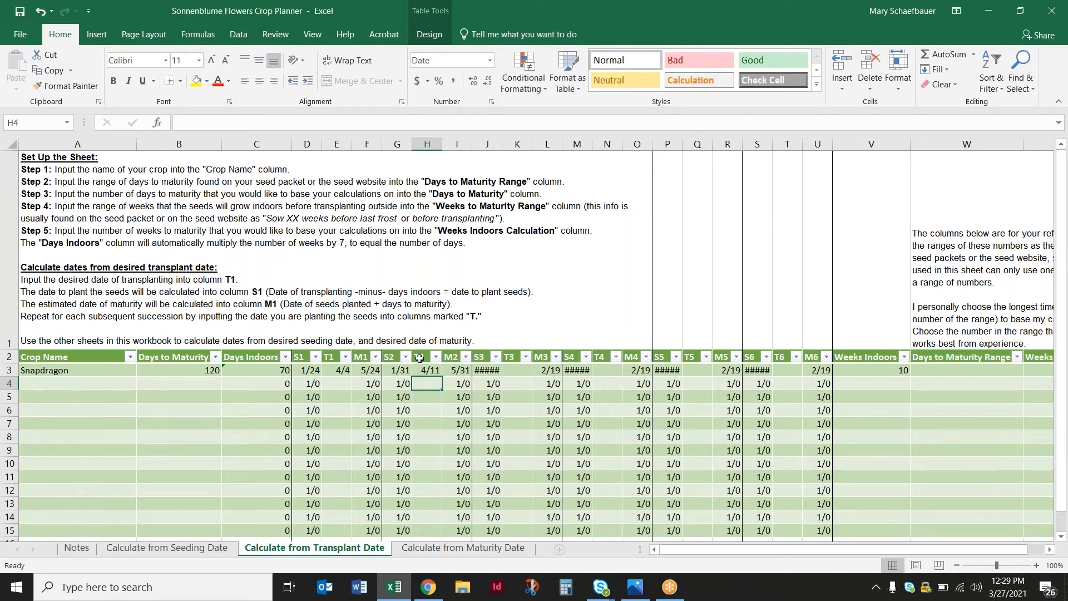
left_click(332, 371)
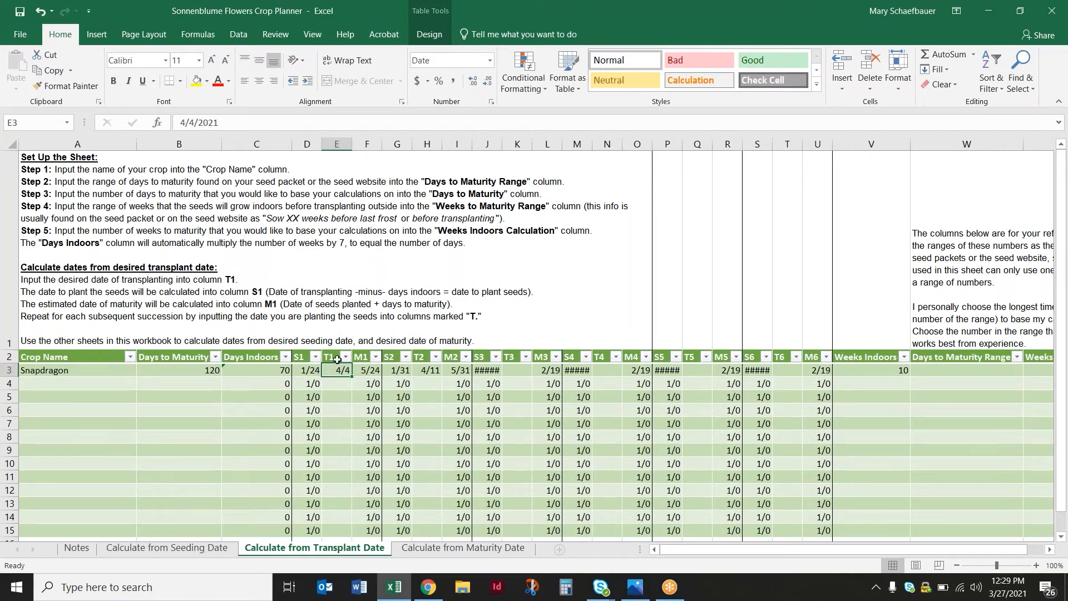
left_click(302, 370)
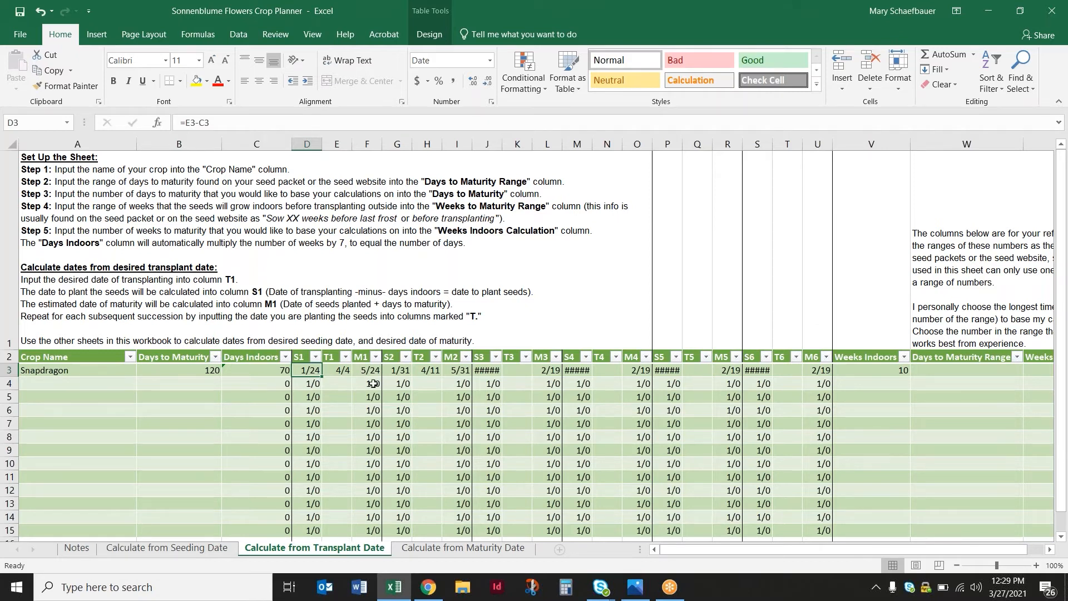
left_click(361, 371)
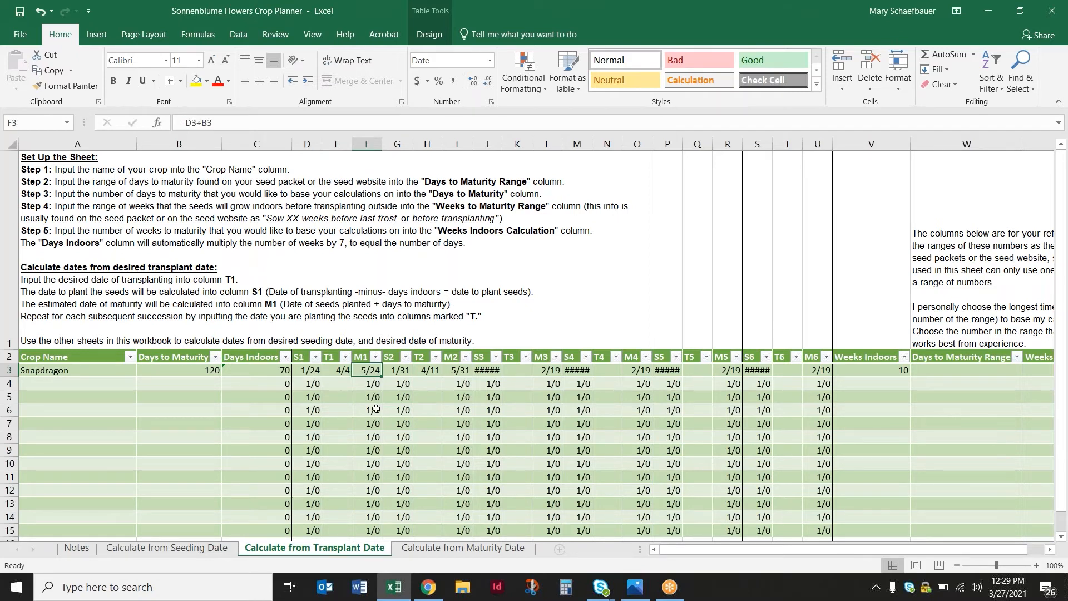
left_click(426, 371)
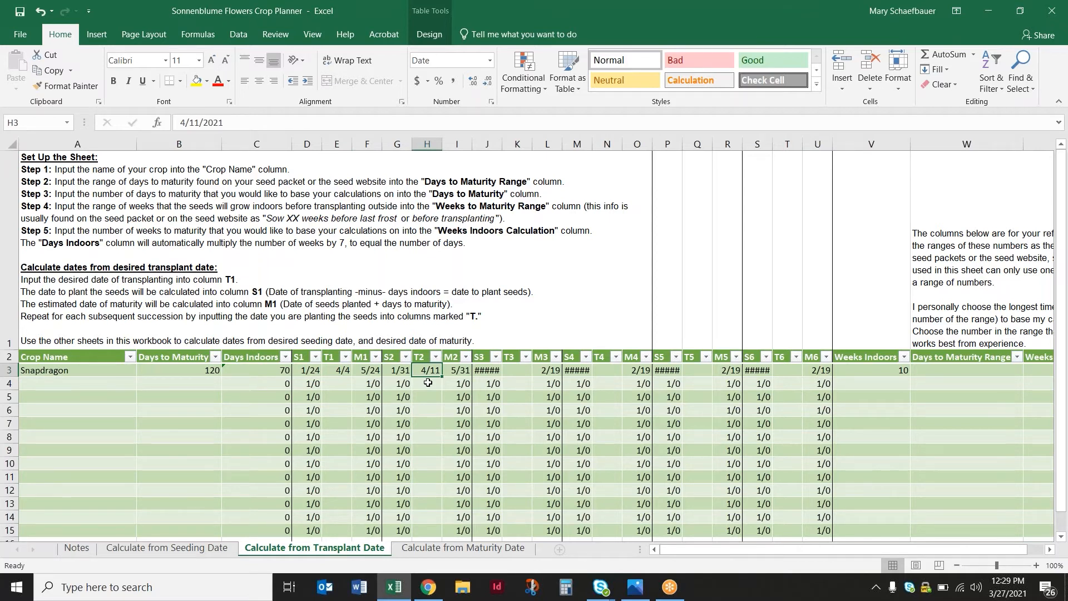
left_click(392, 381)
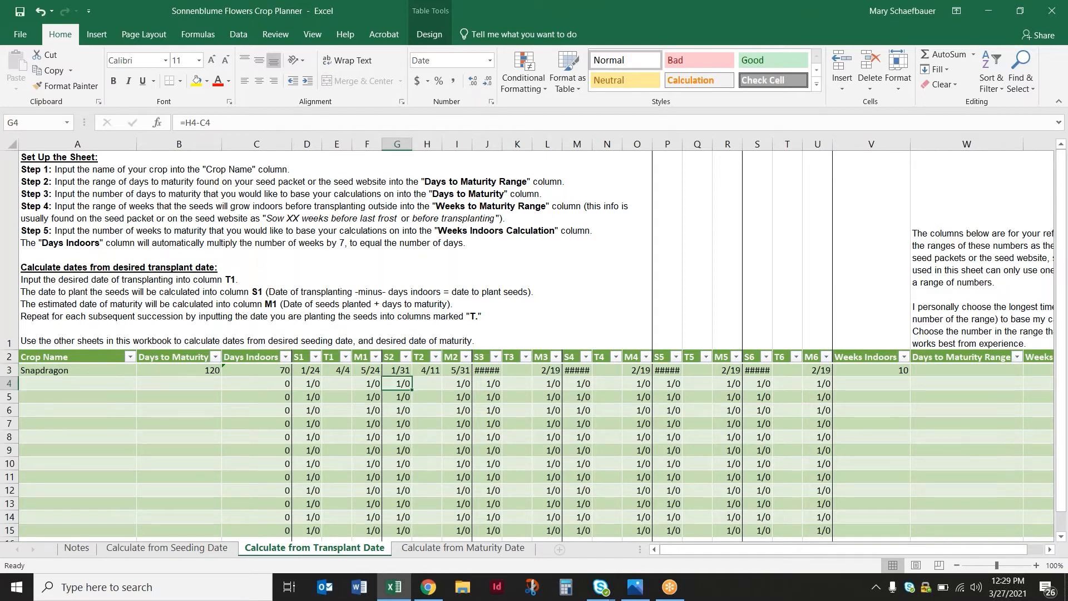
Review Snapdragon's S2 and M2 formulas and enter 4/18 as its T3 transplant date
left_click(394, 370)
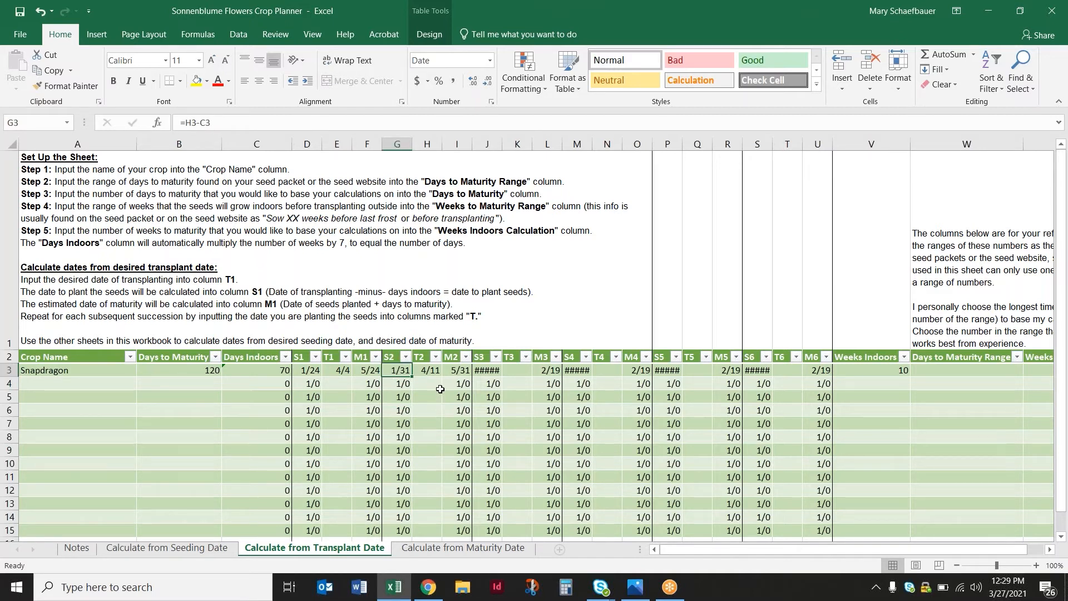
left_click(451, 371)
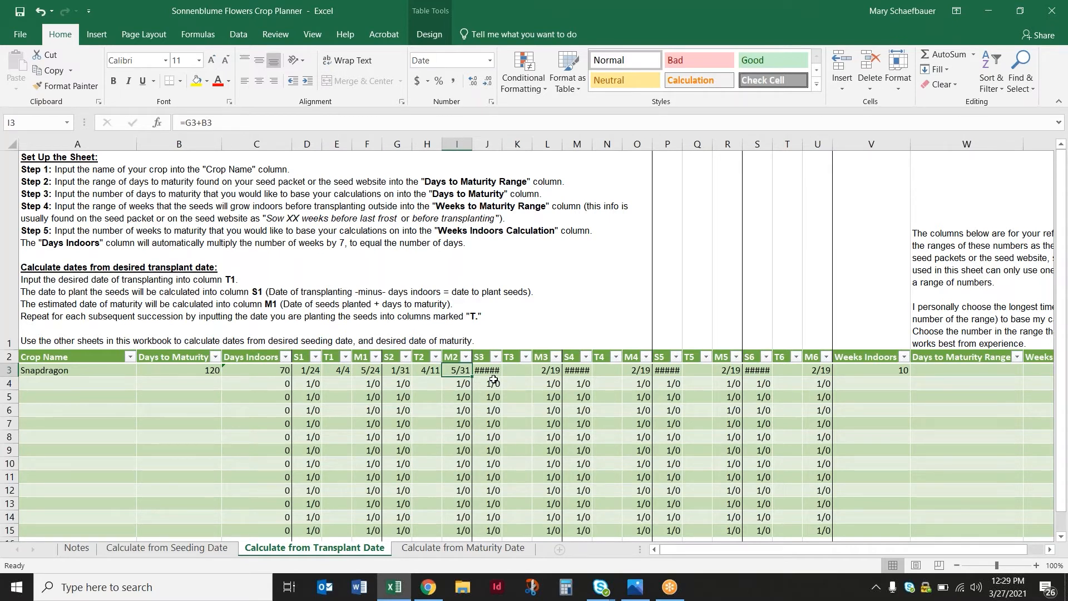
left_click(508, 370)
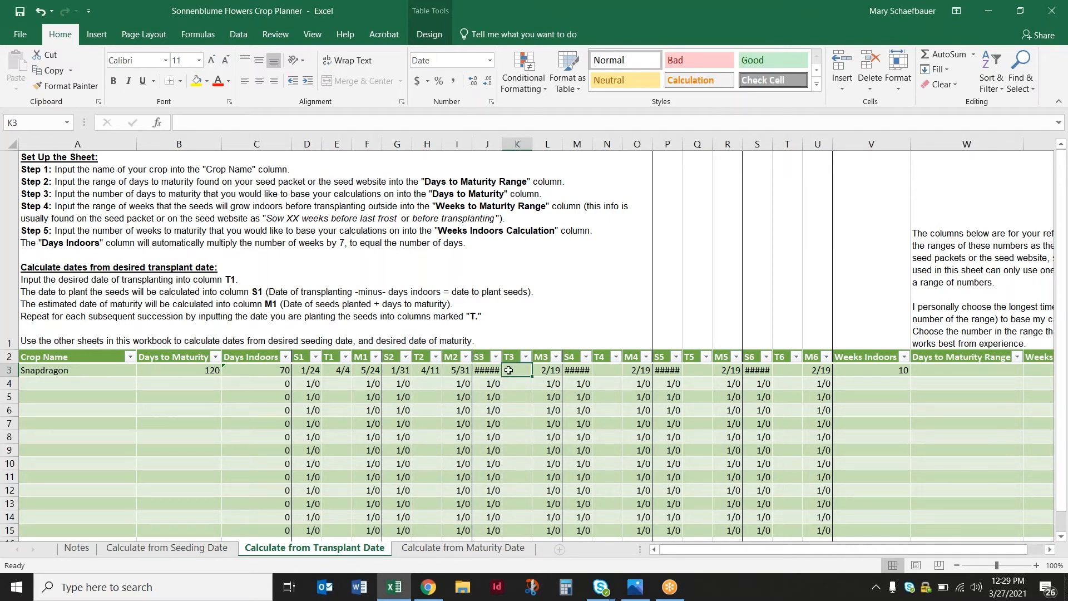
type("4/18")
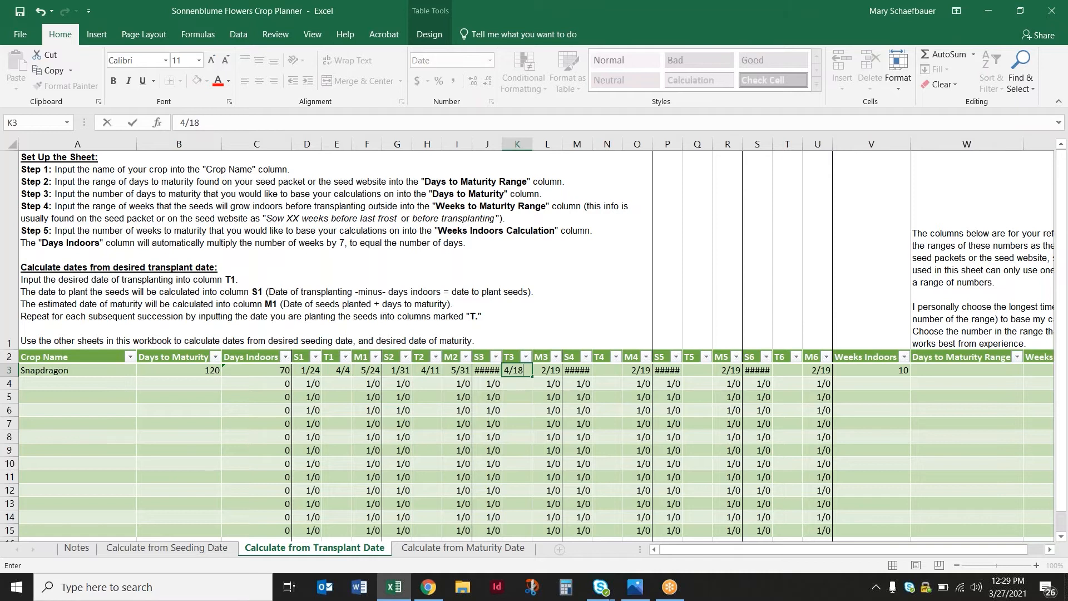
key("Tab")
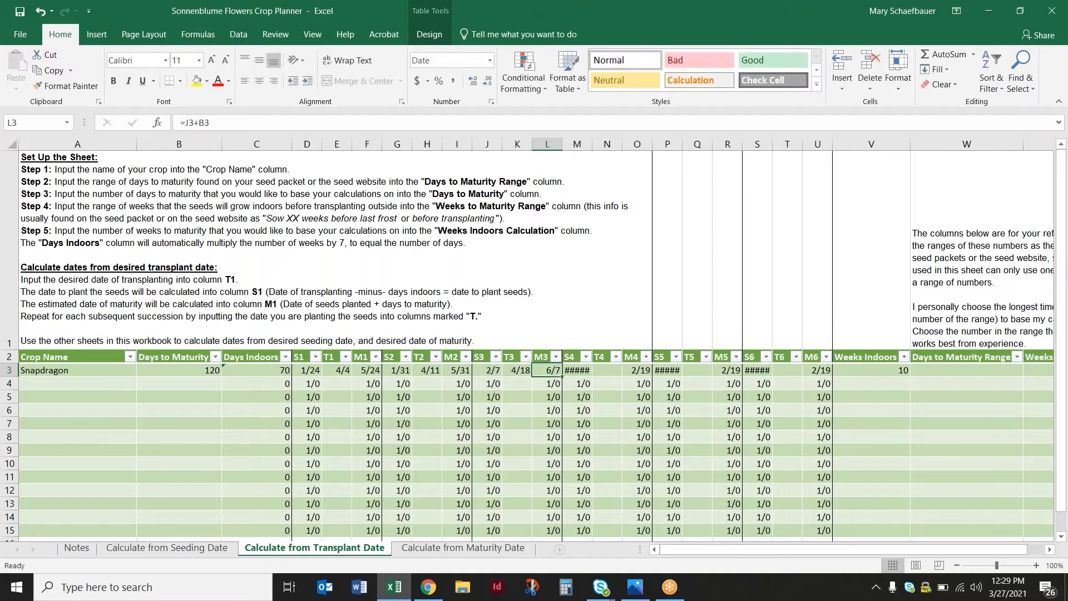
Enter Snapdragon's remaining transplant dates: 4/25 in T4, 5/2 in T5 and 5/9 in T6
left_click(608, 370)
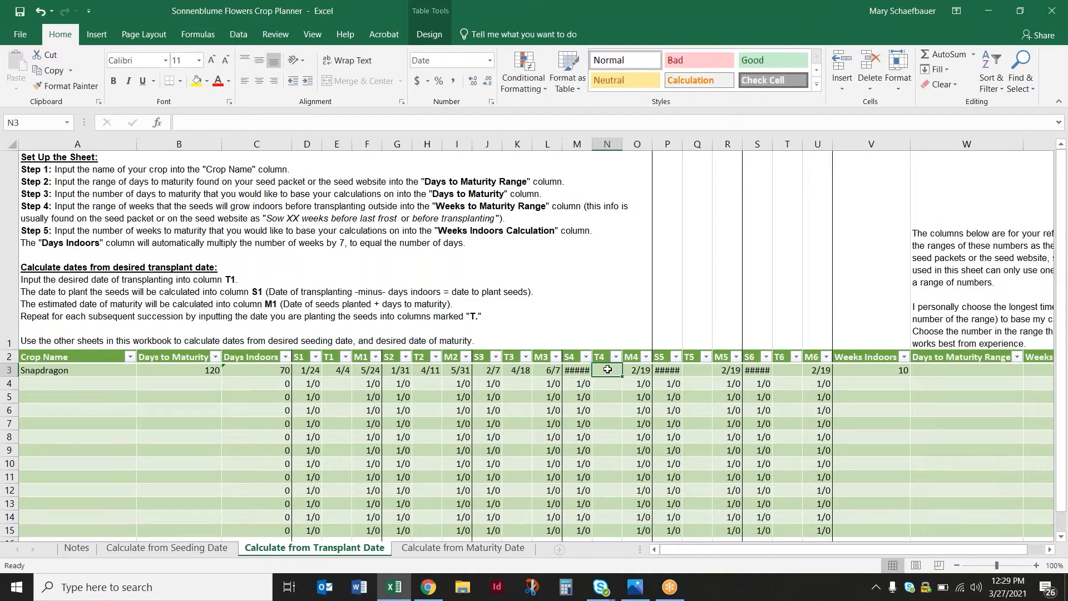
type("4/25")
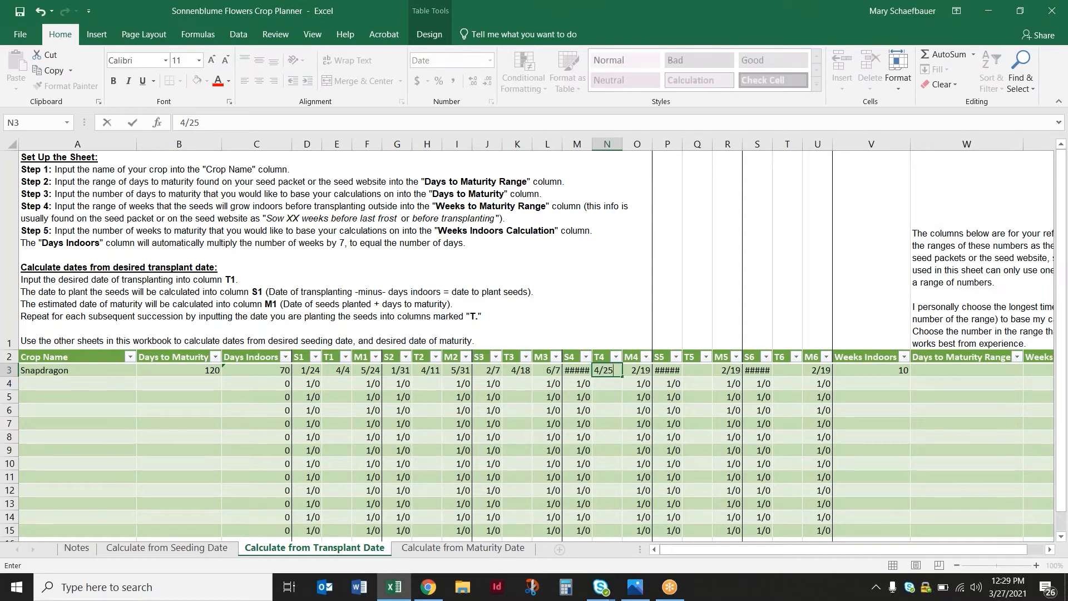
left_click(696, 368)
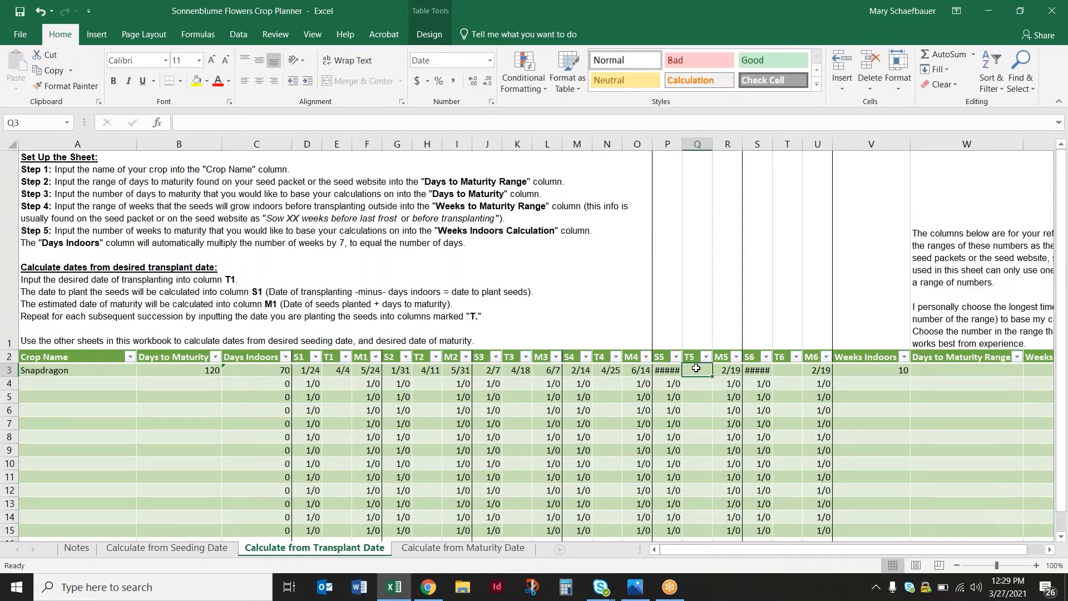
type("5/")
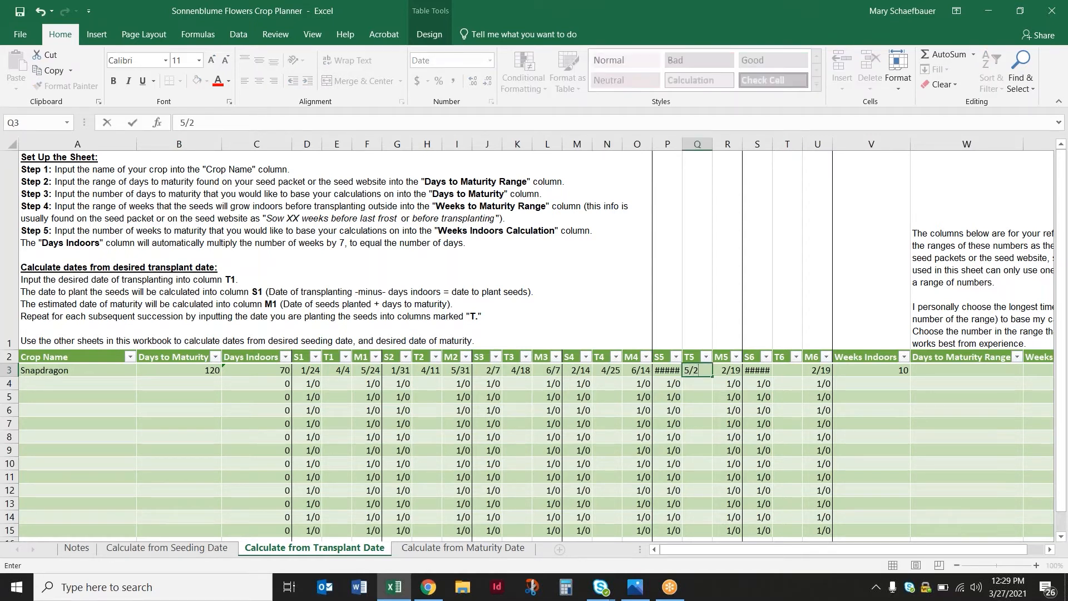
type("2")
left_click(787, 369)
type("5/9")
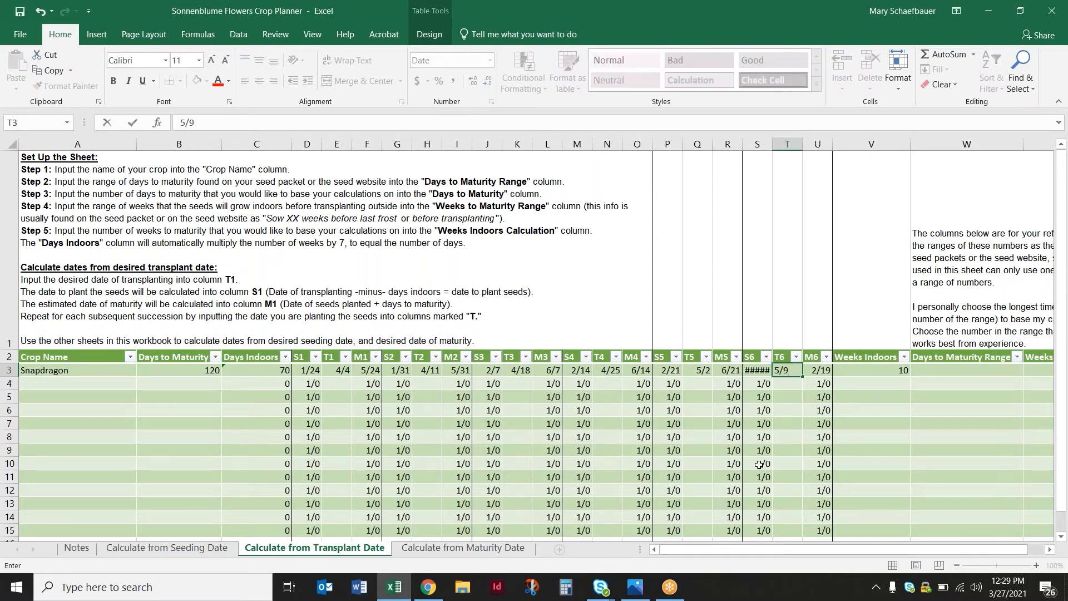
left_click(758, 464)
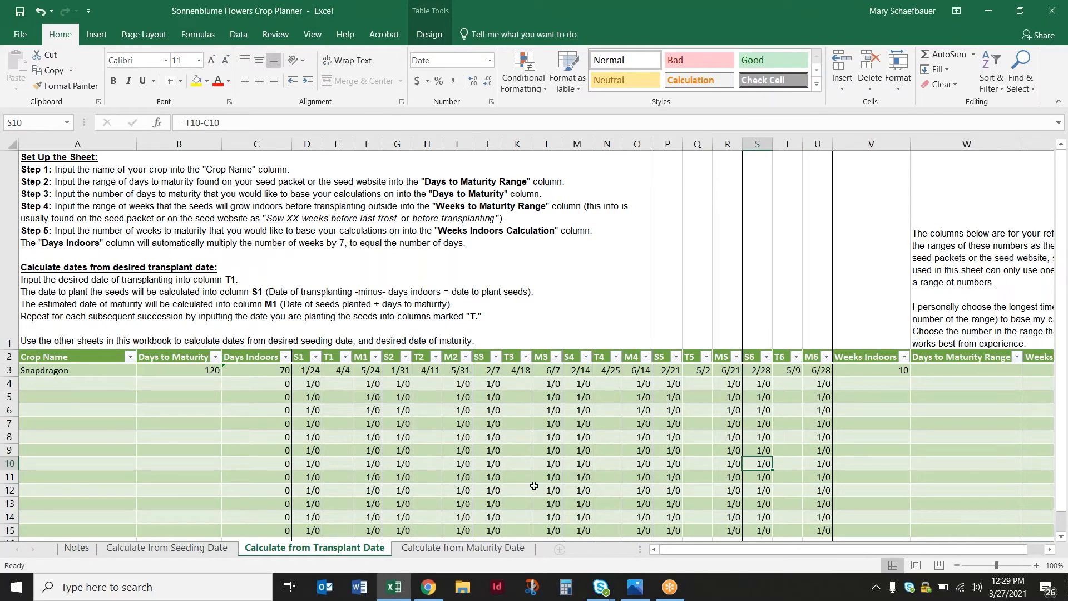
On the Calculate from Maturity Date sheet, enter Snapdragon as the crop name in the first crop row
left_click(445, 551)
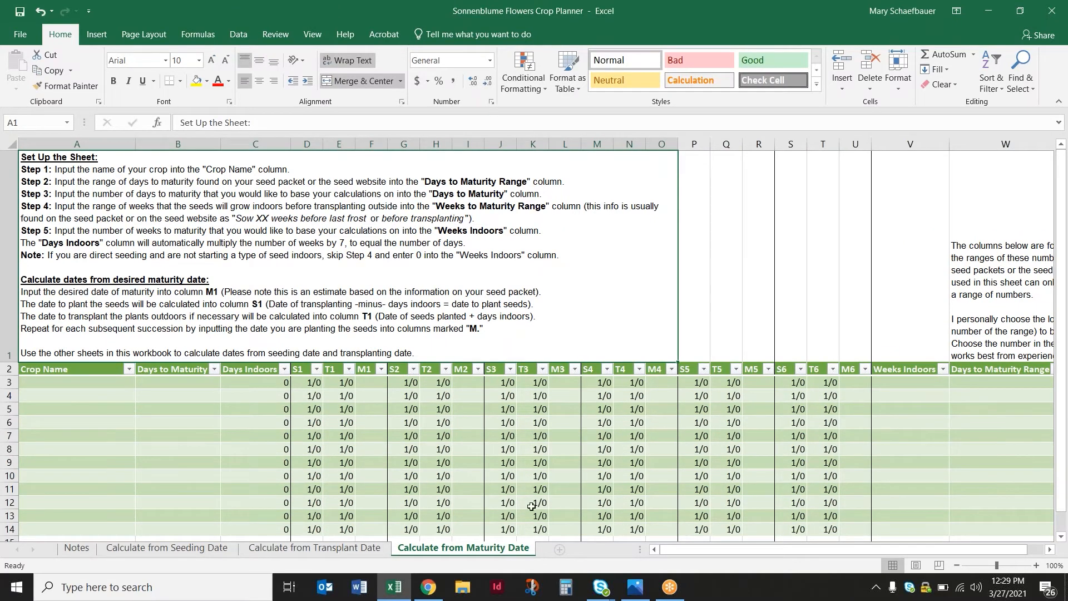
left_click(122, 380)
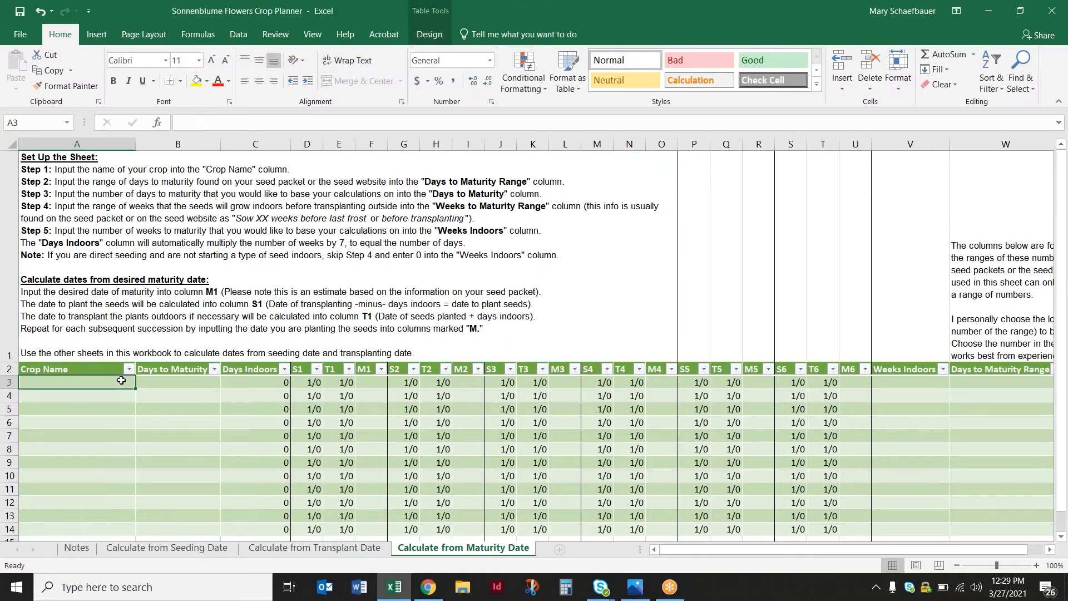
type("Snapdragon")
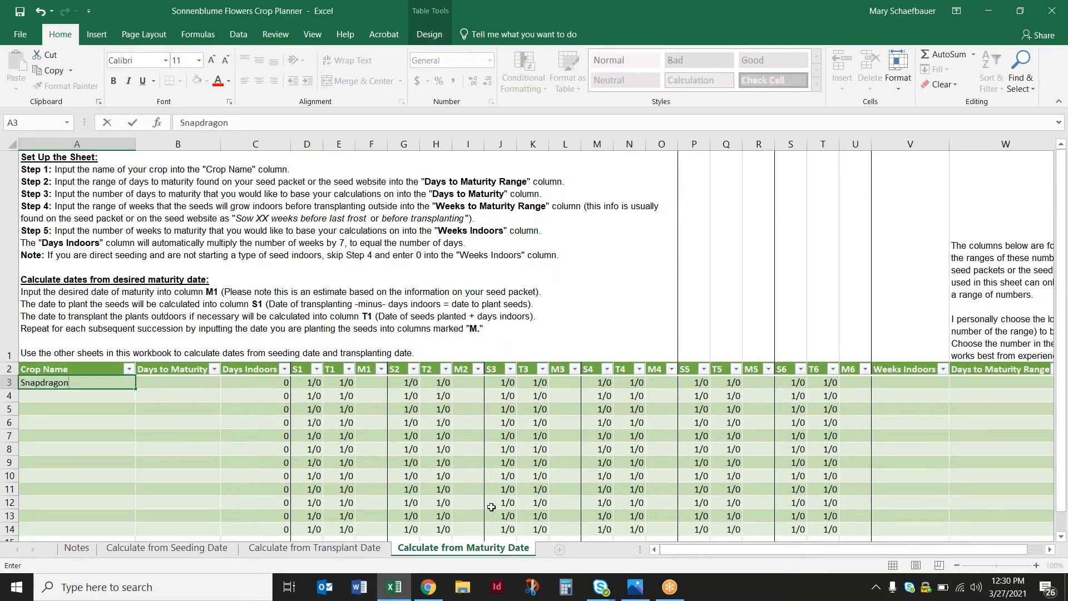
left_click(454, 502)
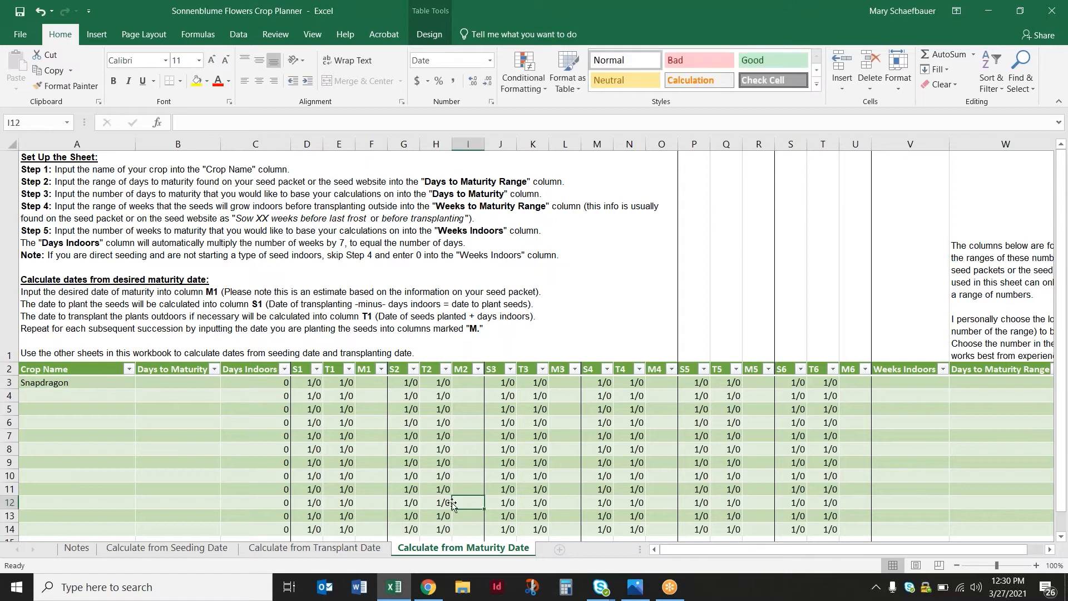
Set Snapdragon's Weeks Indoors to 10 on the maturity sheet
left_click(361, 383)
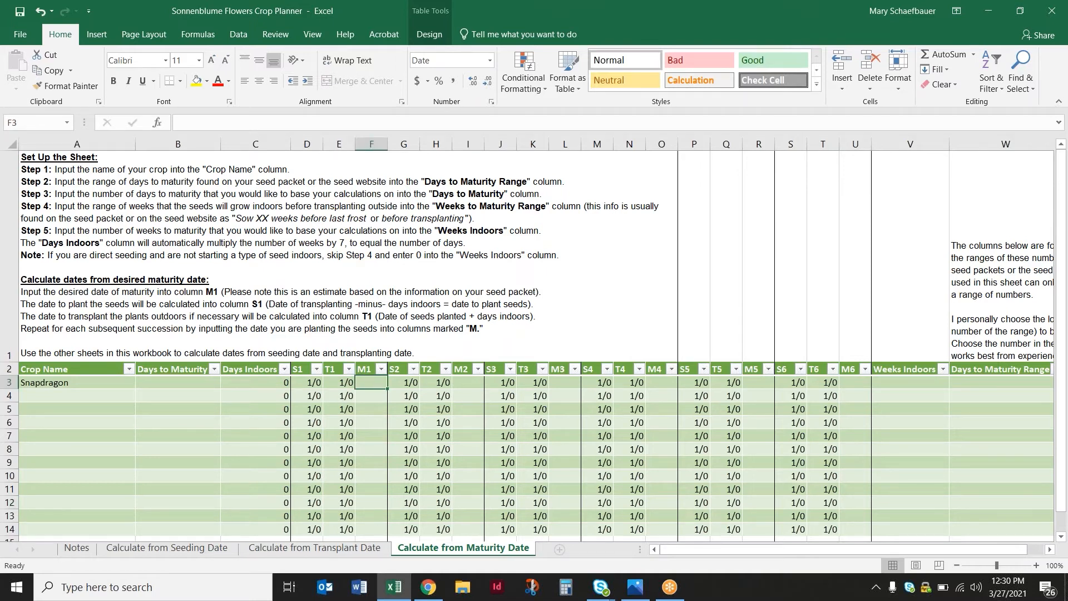
left_click_drag(889, 553, 924, 546)
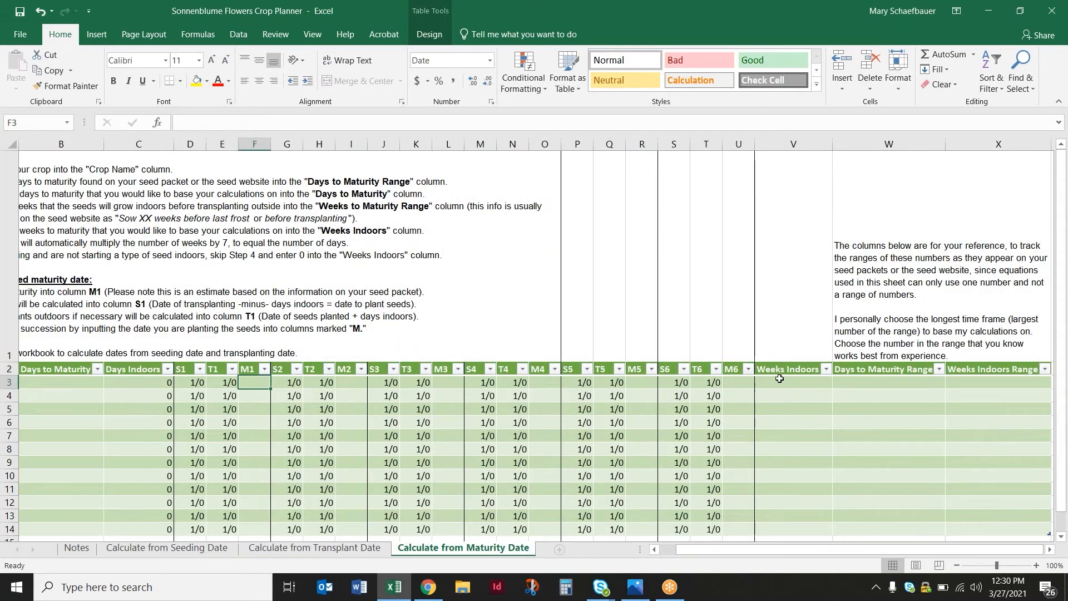
left_click(856, 384)
left_click(806, 384)
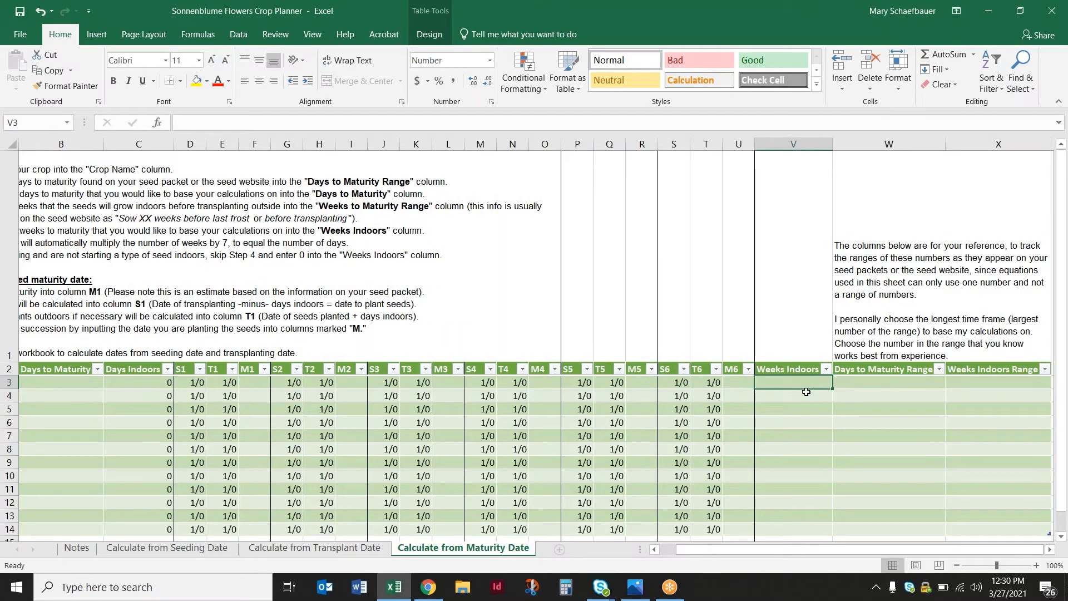
type("10")
left_click(867, 434)
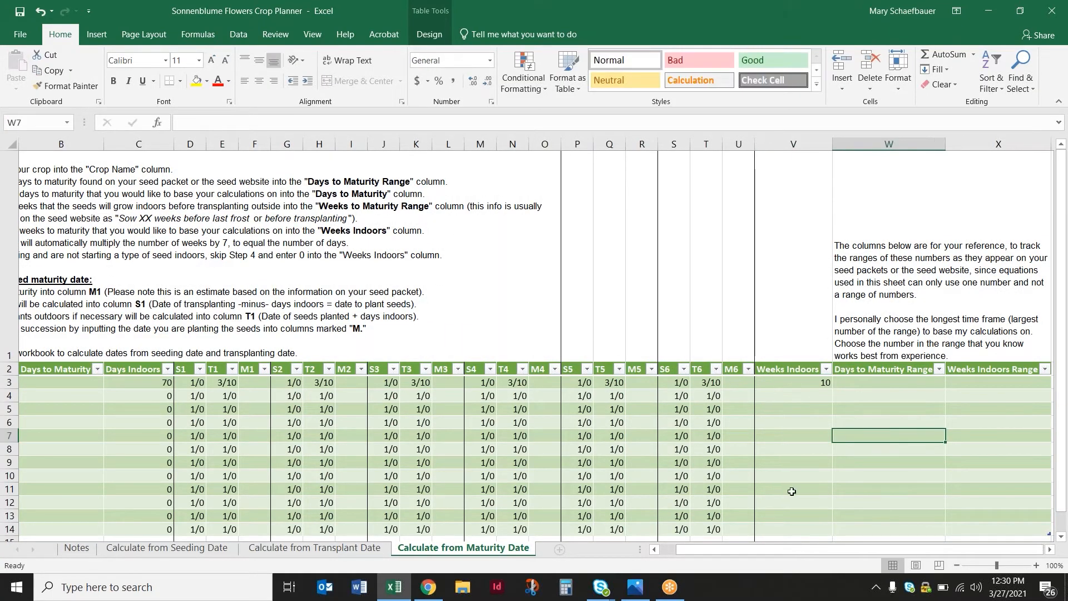
Set Snapdragon's Days to Maturity to 120 on the maturity sheet
left_click_drag(726, 547, 695, 546)
left_click(196, 387)
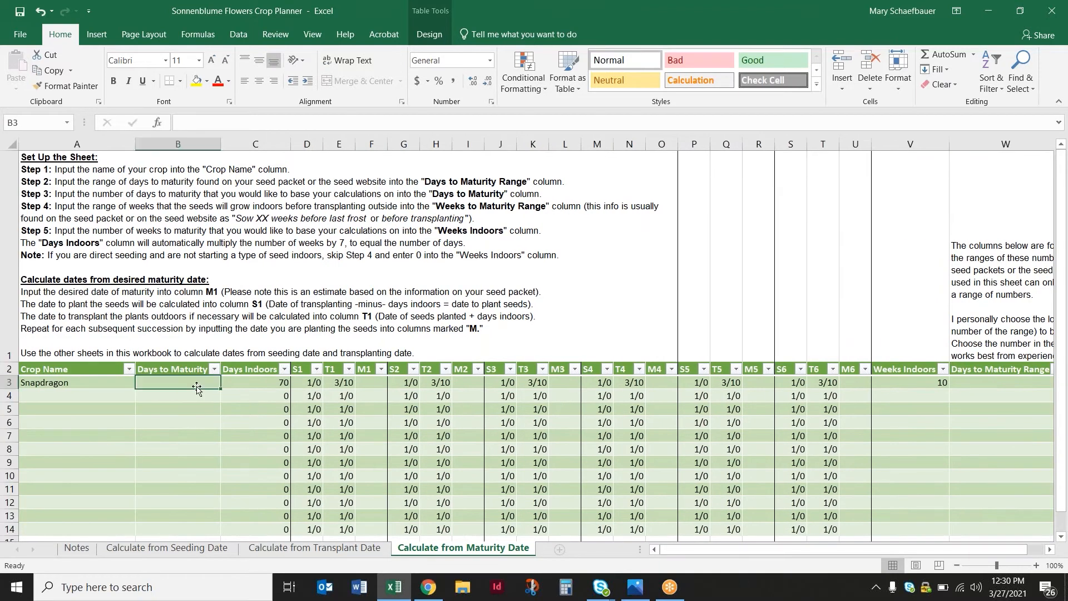
type("120")
left_click(356, 450)
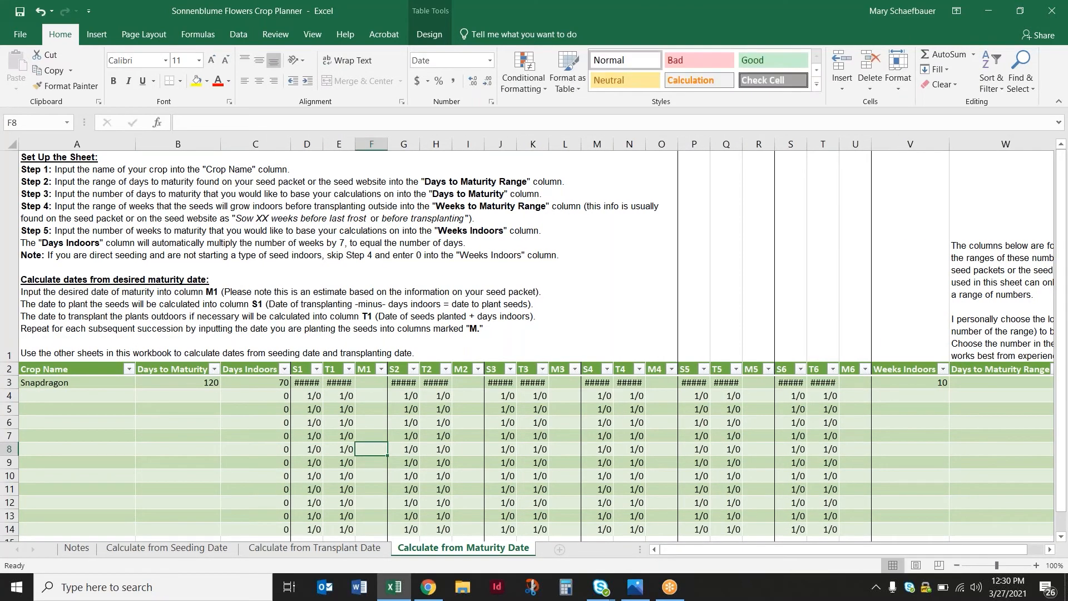
Enter 5/24 as Snapdragon's M1 maturity date and review the S1 and T1 formulas
left_click(376, 386)
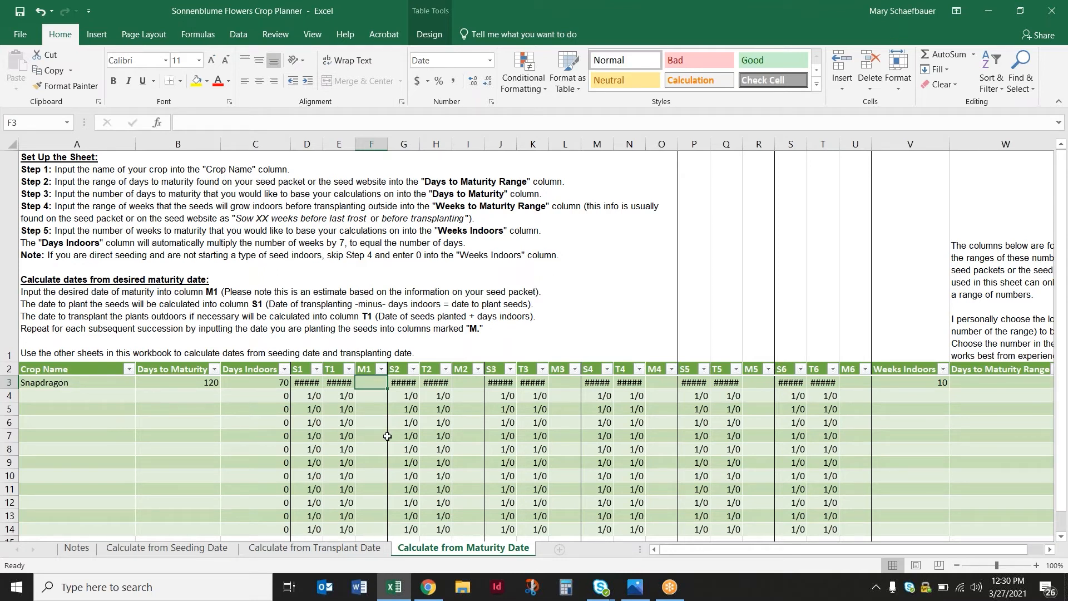
type("5/24")
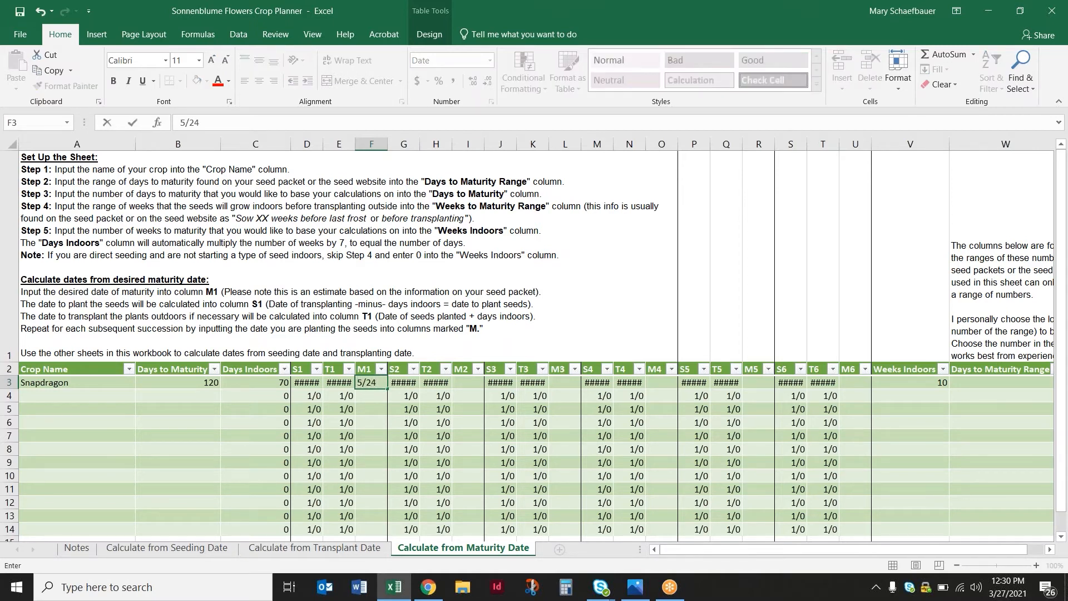
key("Return")
key("Return")
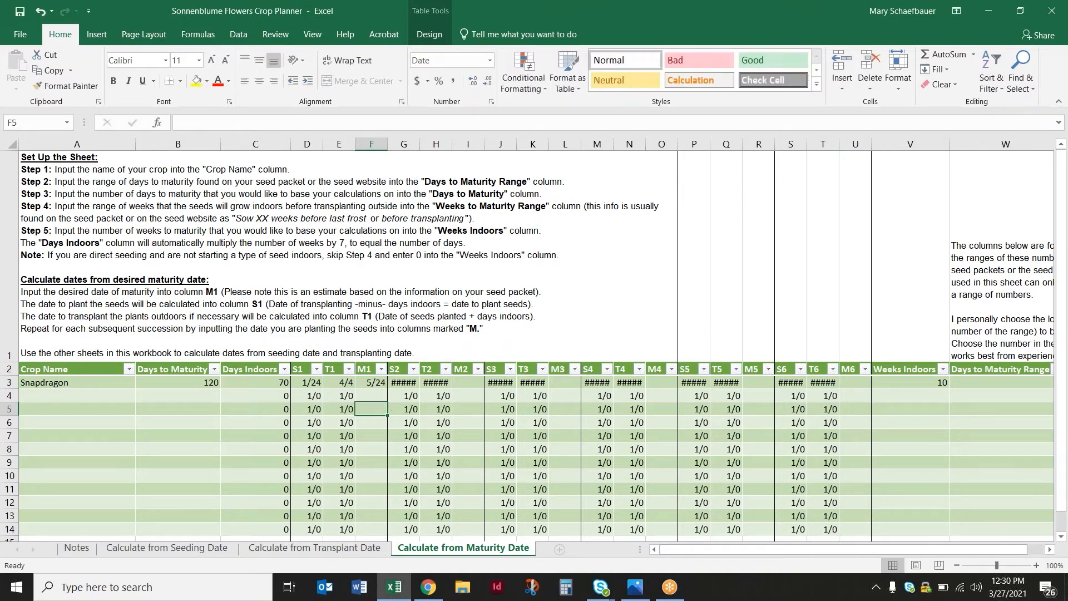
left_click(300, 383)
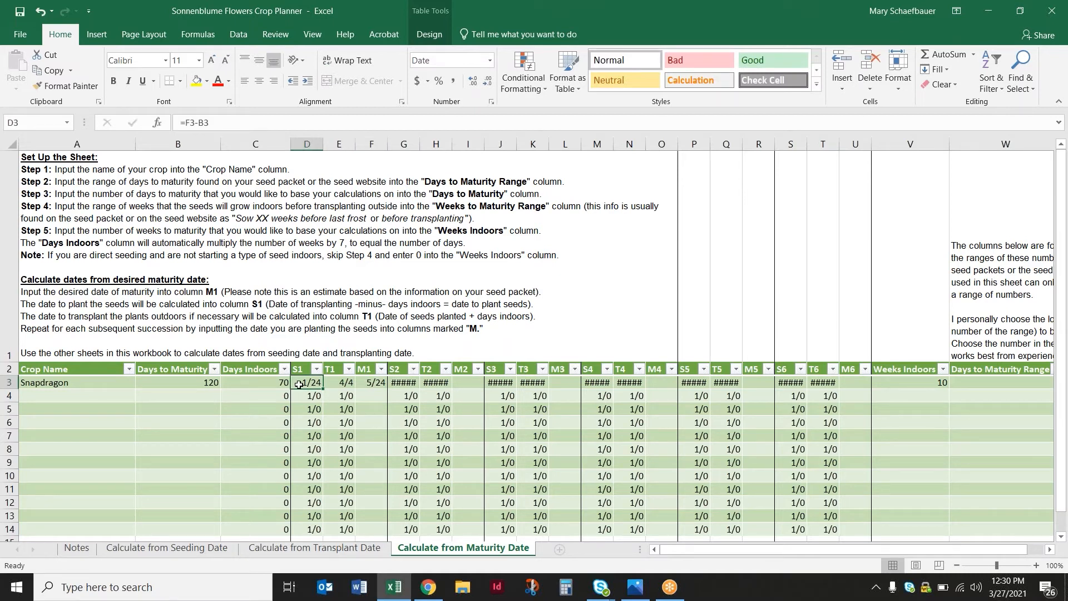
left_click(329, 382)
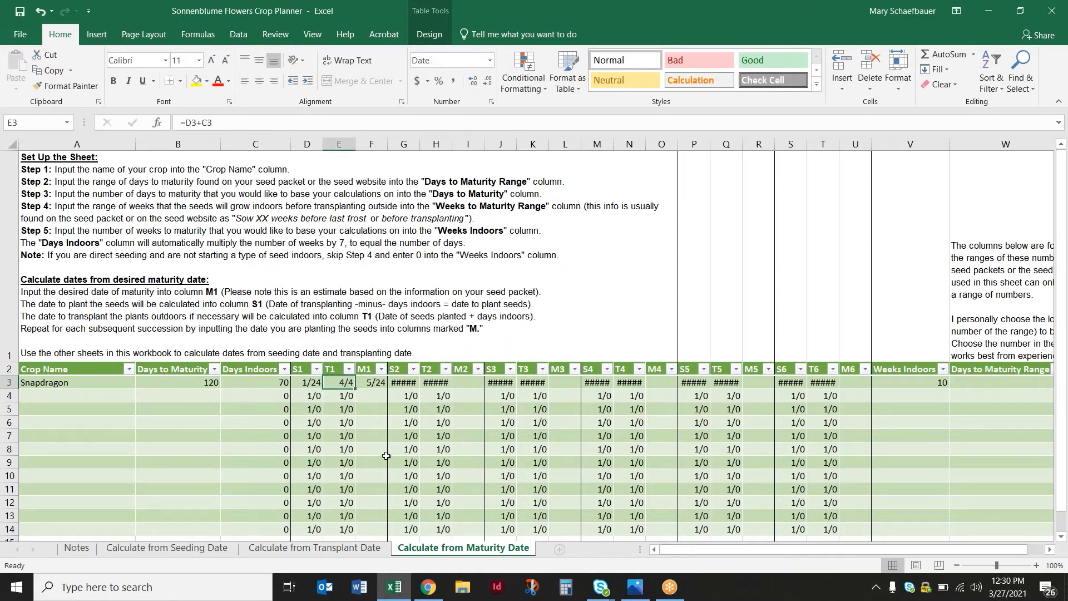
left_click(361, 398)
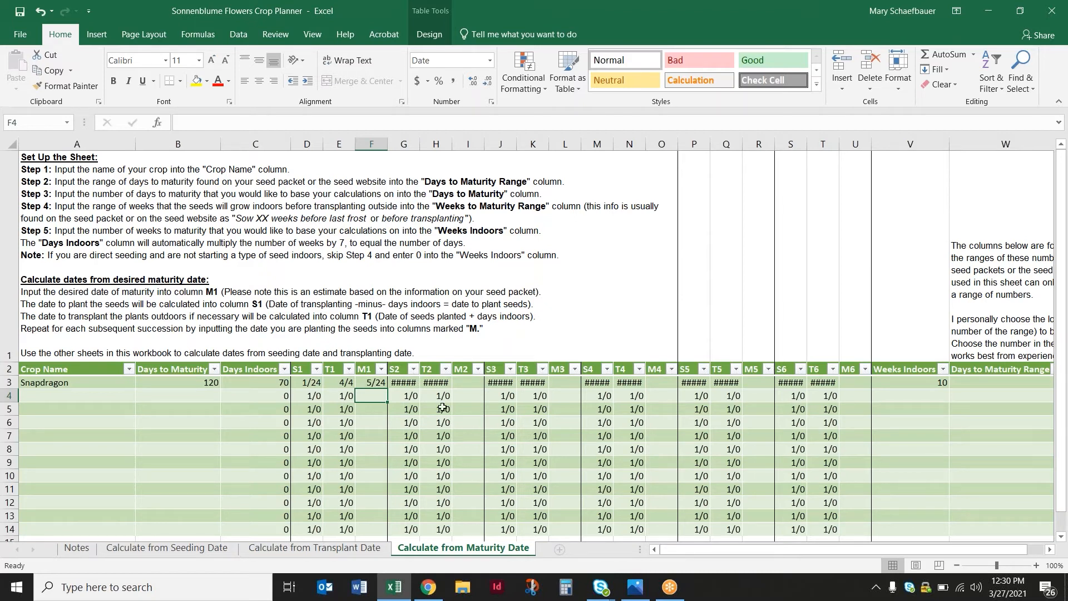
Enter Snapdragon's next maturity dates: 5/31 in M2, 6/7 in M3 and 6/14 in M4
left_click(458, 382)
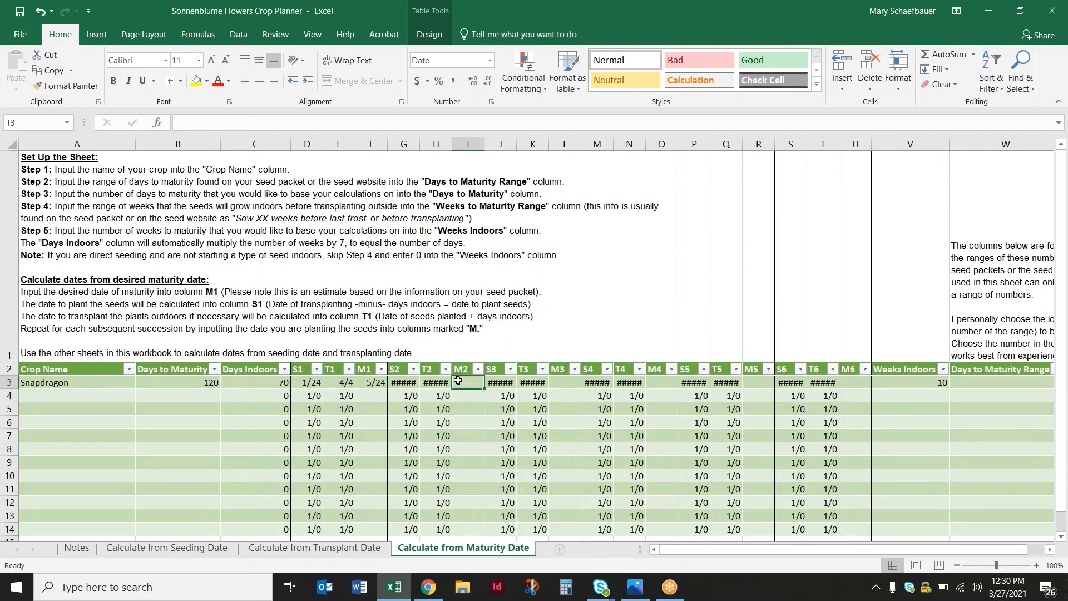
type("5/31")
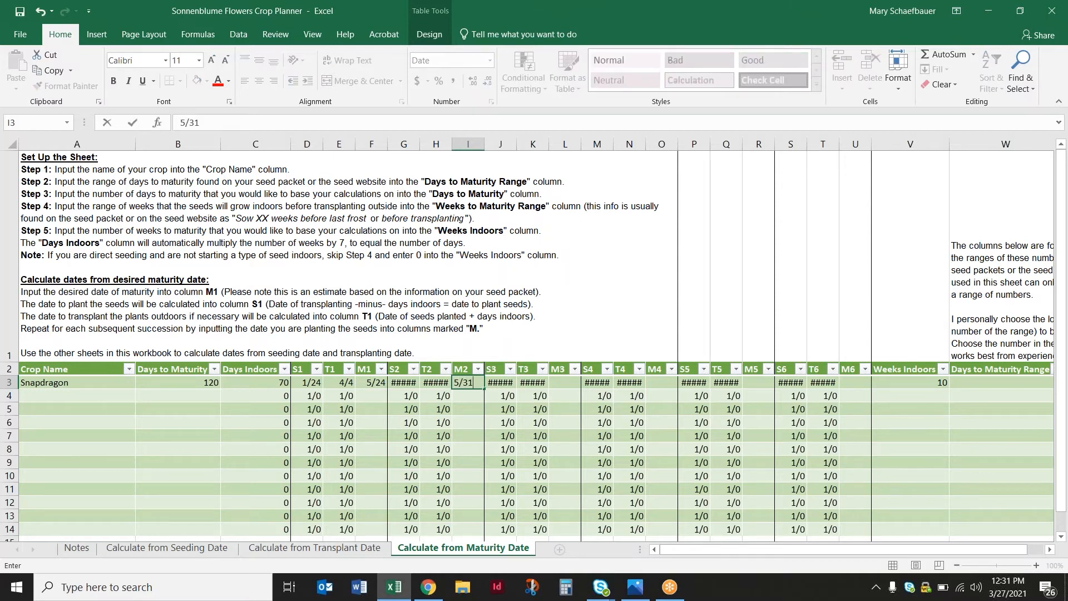
left_click(473, 409)
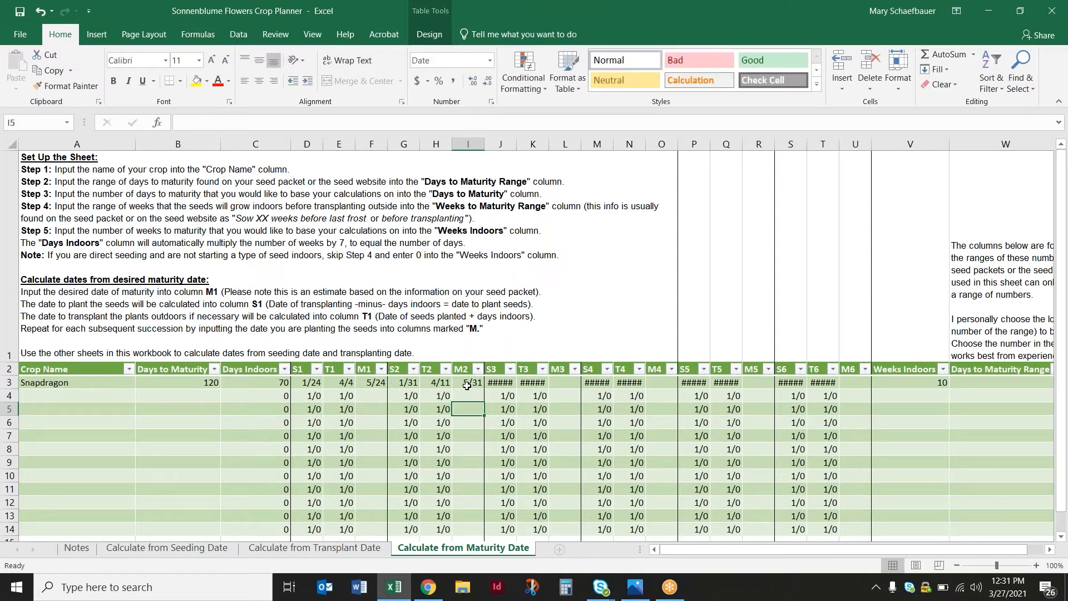
left_click(578, 382)
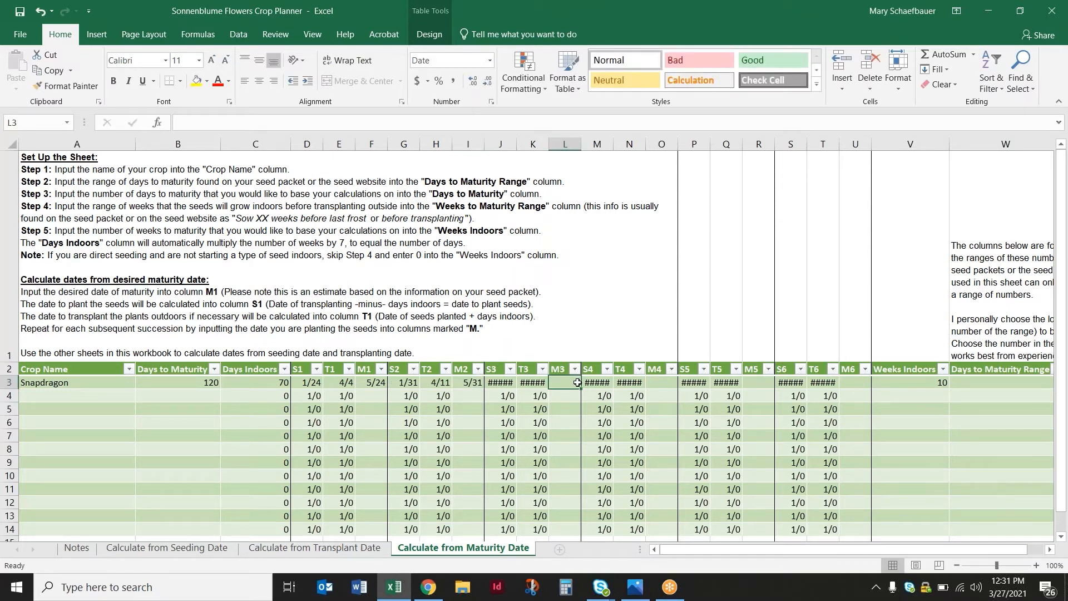
type("6/7")
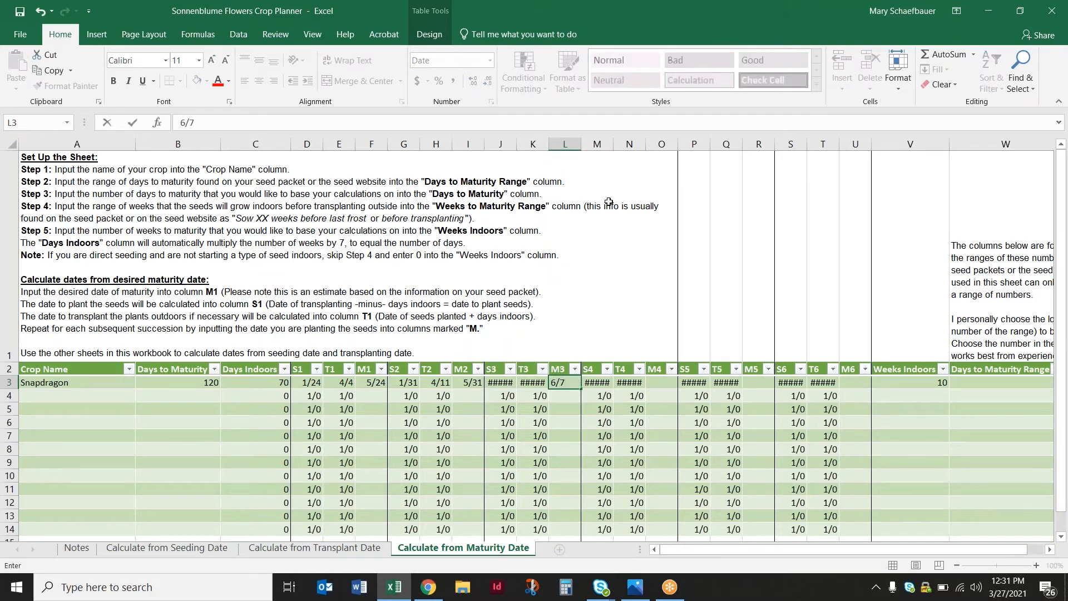
left_click(647, 383)
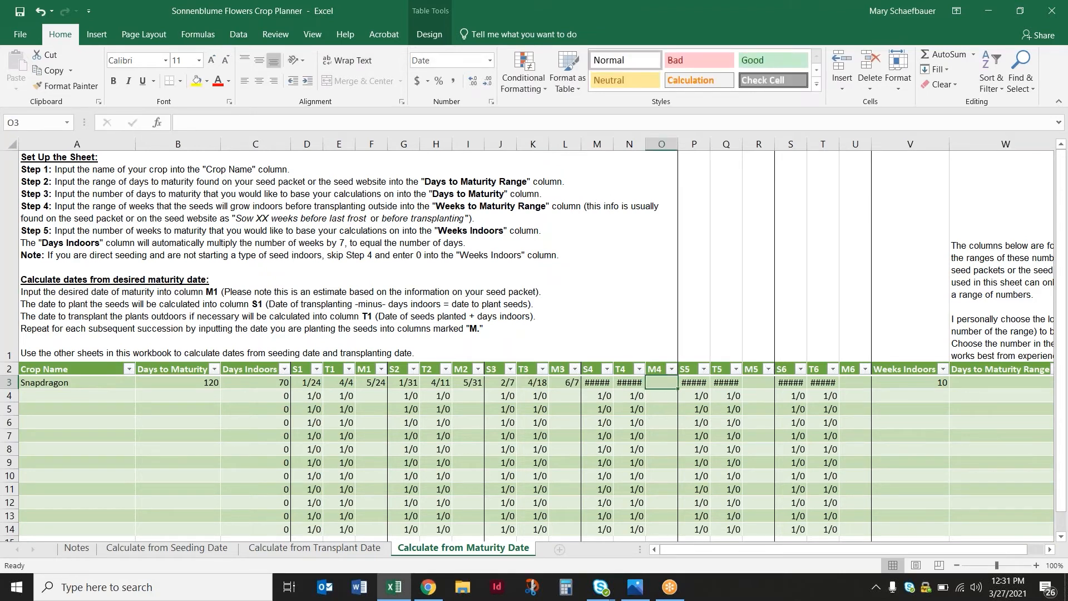
type("6/14")
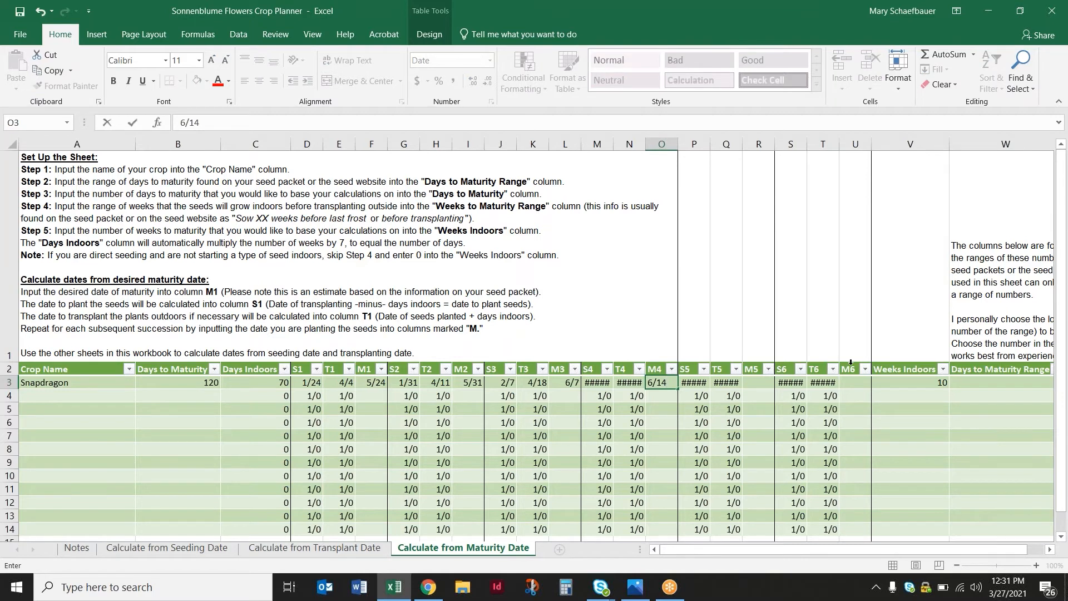
left_click(768, 384)
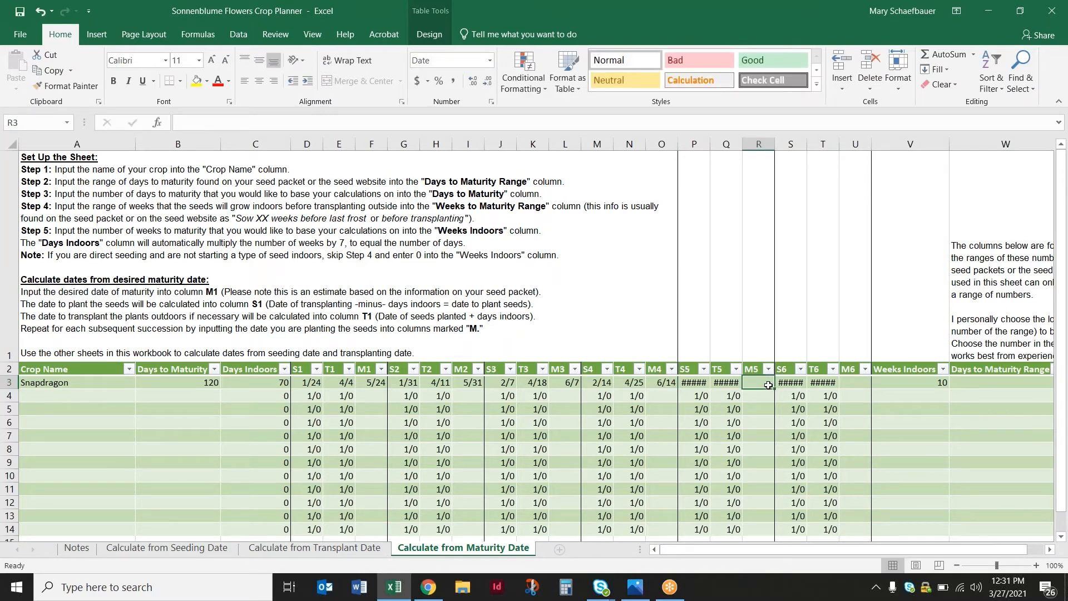
Enter Snapdragon's remaining maturity dates: 6/21 in M5 and 6/28 in M6
type("6/21")
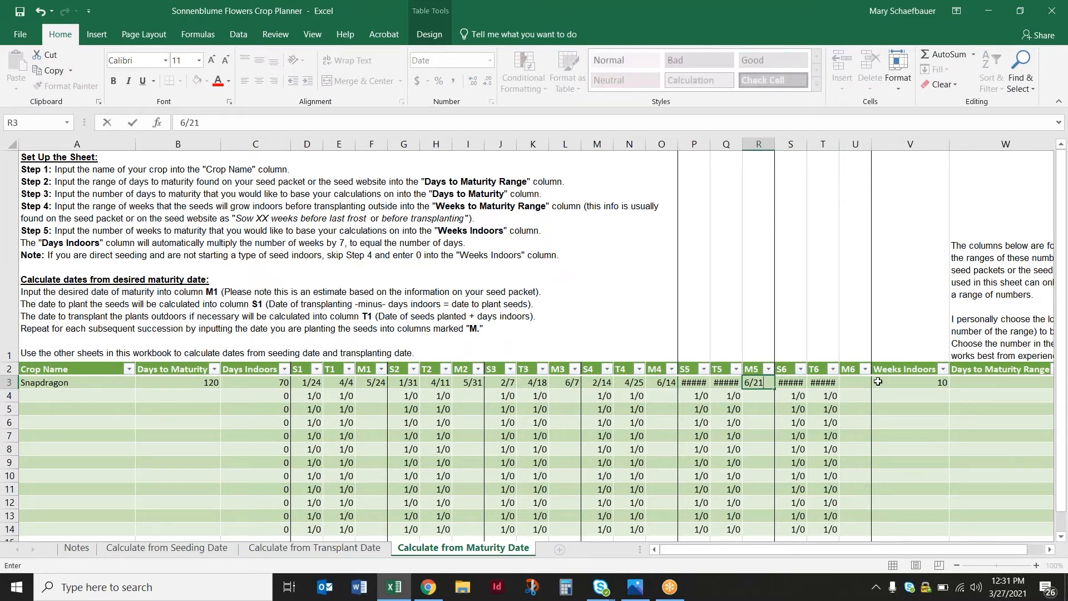
left_click(852, 382)
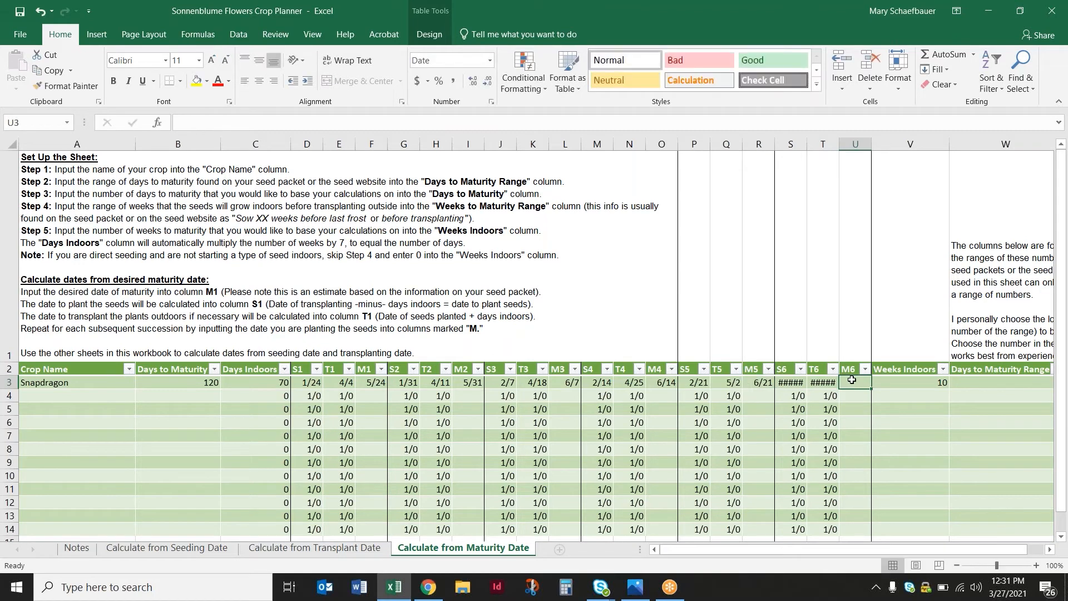
type("6/28")
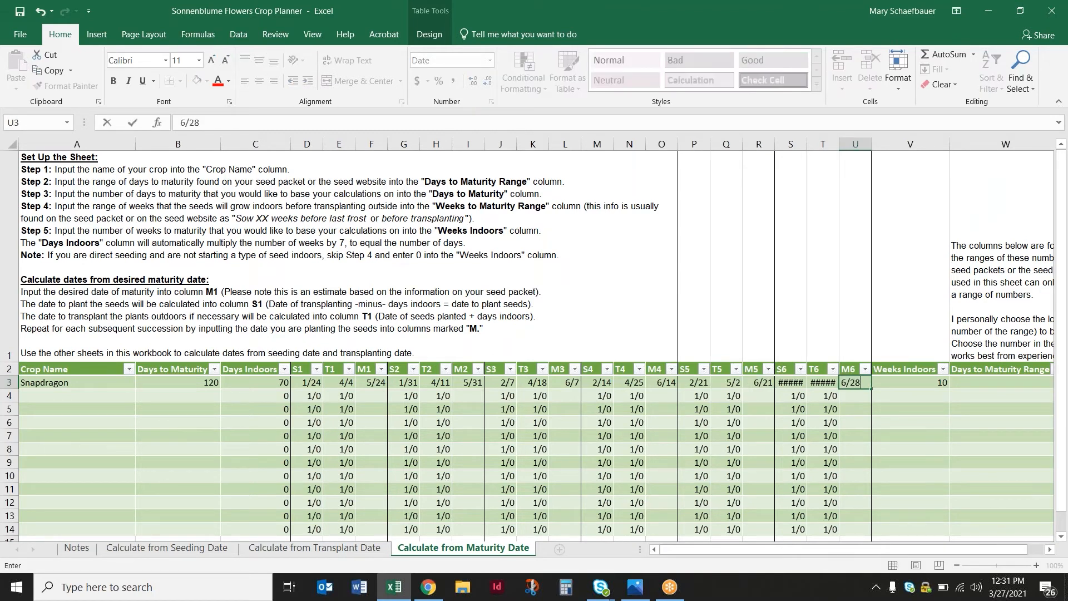
left_click(783, 437)
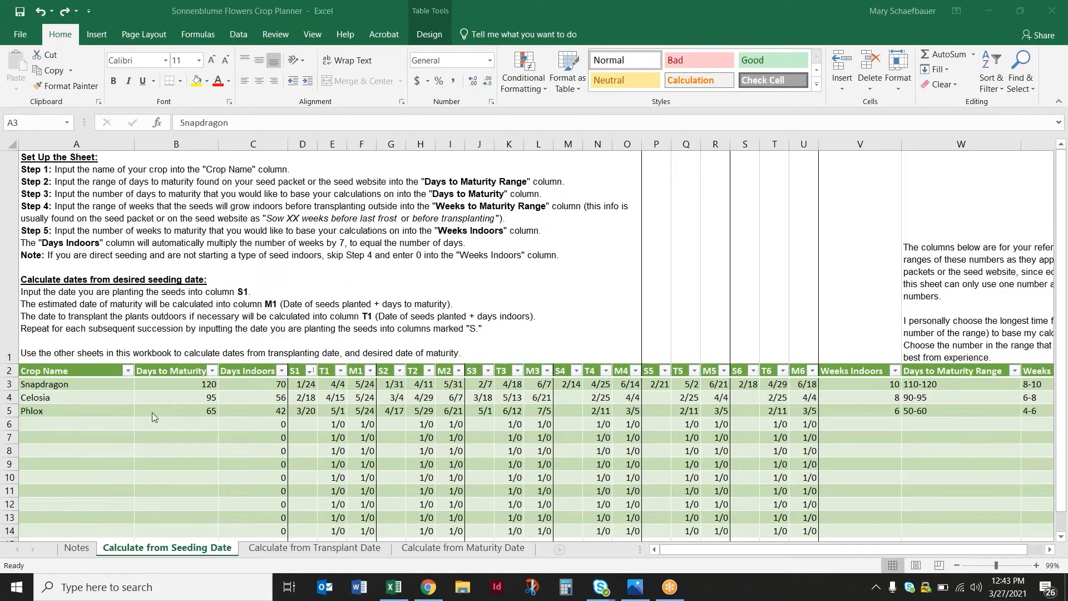
Review the Celosia and Phlox rows on the seeding date sheet, including their days to maturity, days indoors and succession dates
left_click(109, 410)
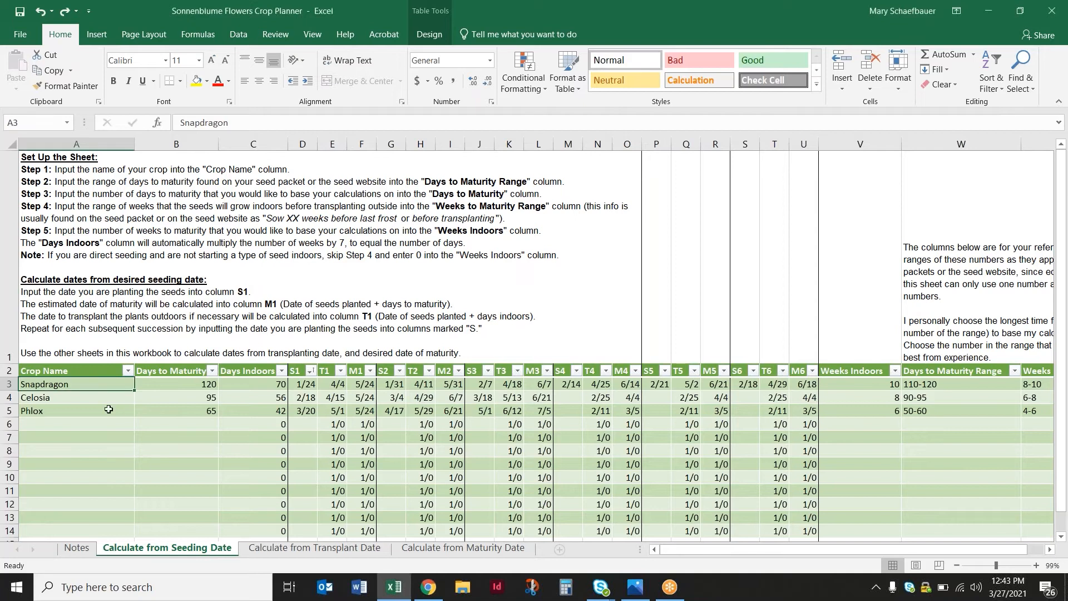
left_click(114, 398)
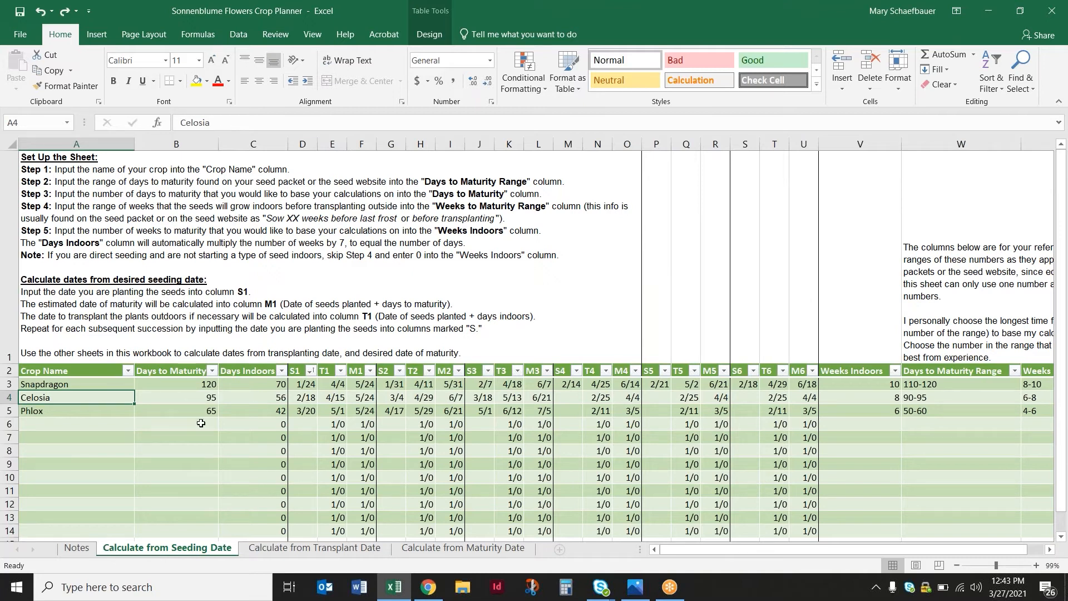
left_click(82, 413)
left_click(159, 396)
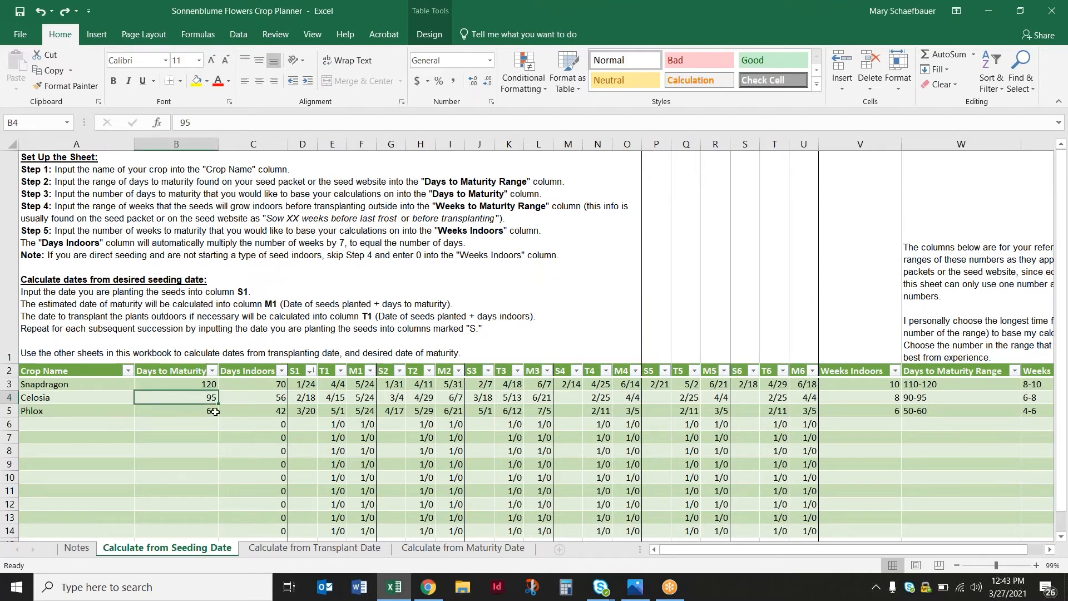
left_click(275, 401)
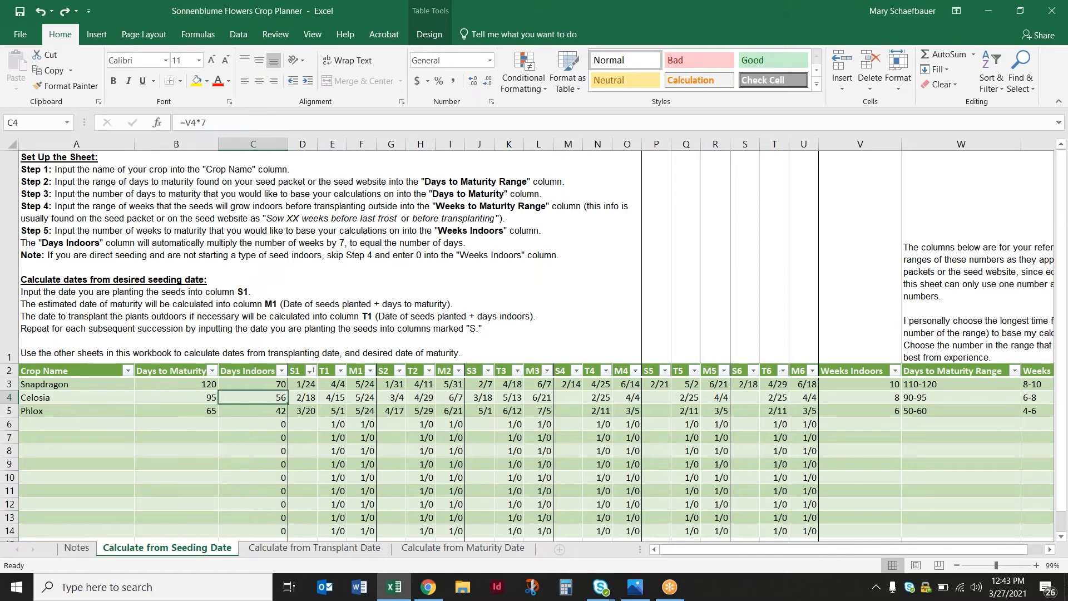
left_click_drag(330, 399, 531, 410)
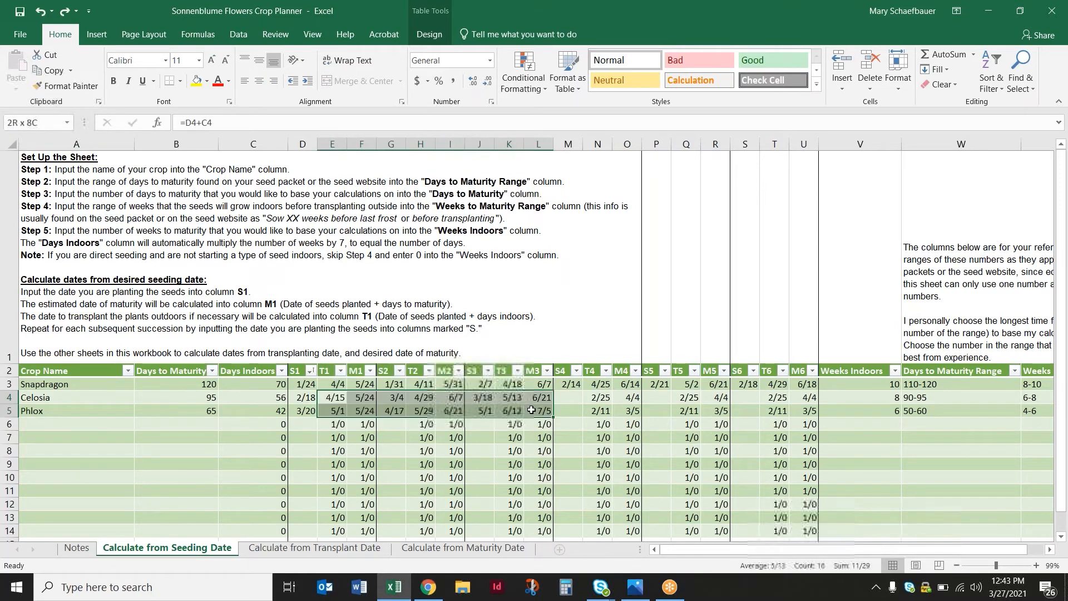
left_click(597, 397)
Look over the transplant and maturity date sheets, and go back to the Celosia and Phlox rows on the seeding date sheet
left_click(378, 549)
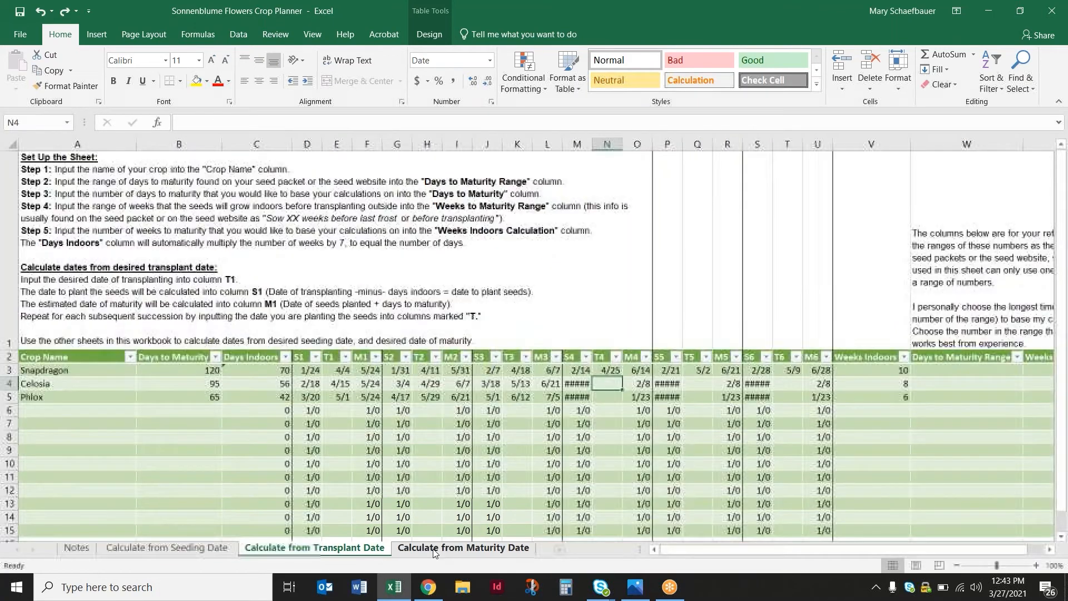
left_click(463, 548)
left_click(167, 548)
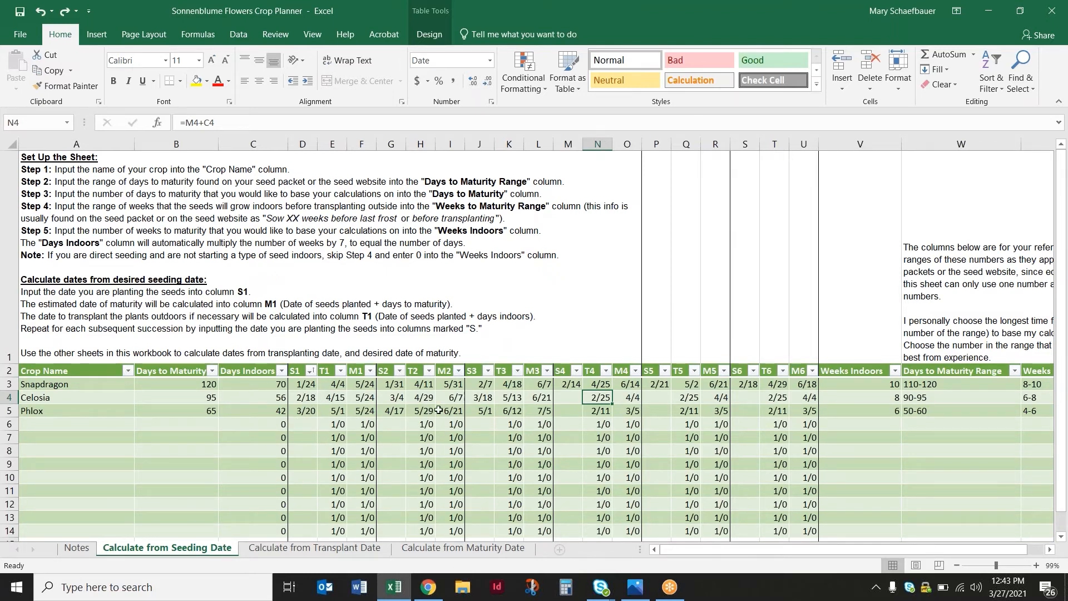
left_click(25, 396)
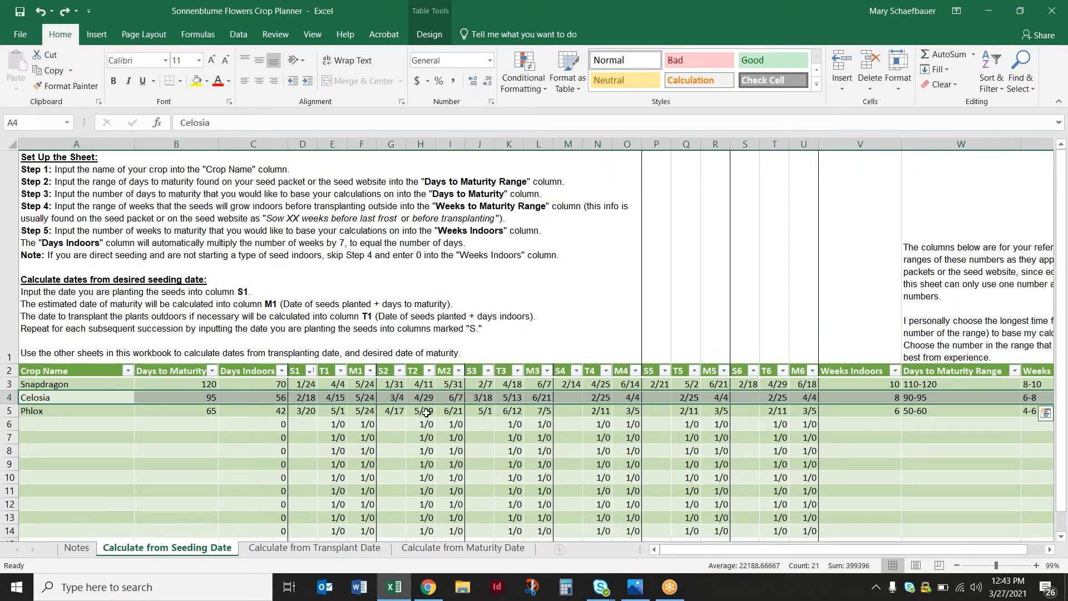
left_click(23, 410)
left_click(337, 503)
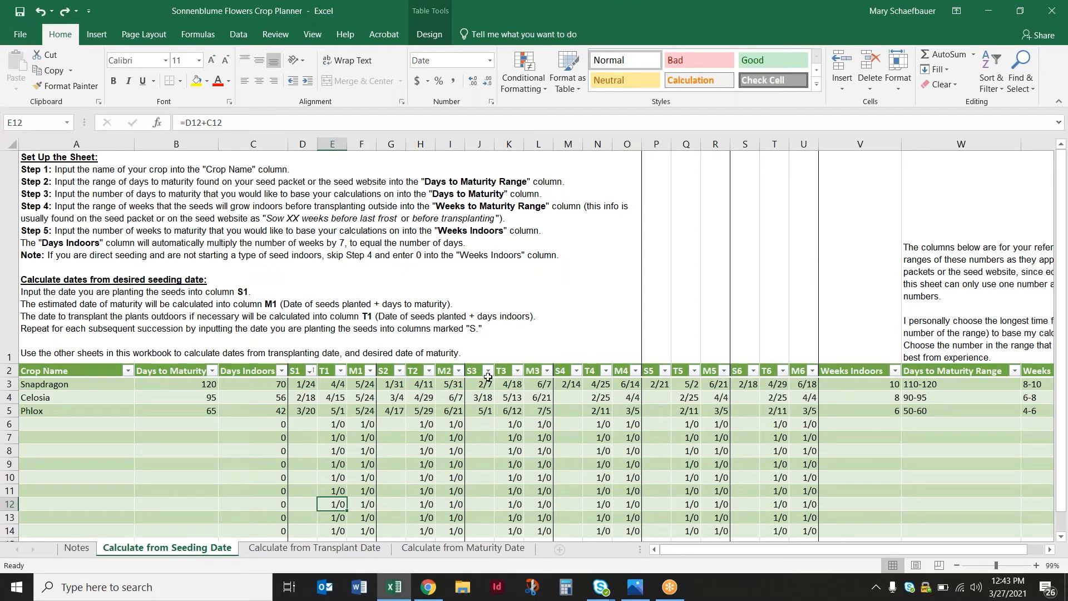
left_click(489, 439)
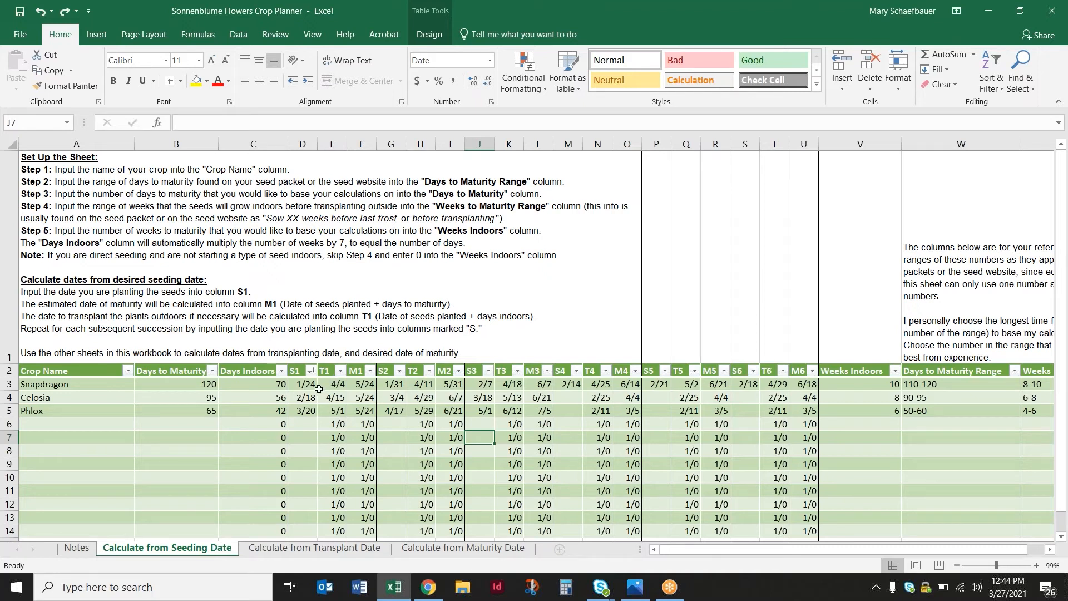
Review the sort and filter options of the Crop Name, Days to Maturity and Days Indoors columns without applying any
left_click(128, 371)
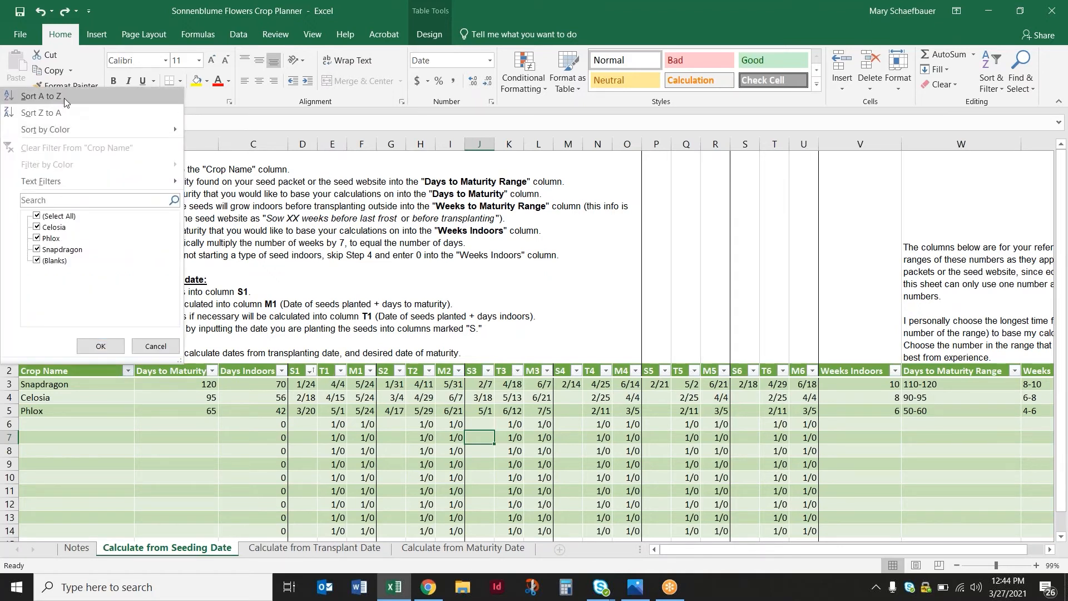
left_click(212, 371)
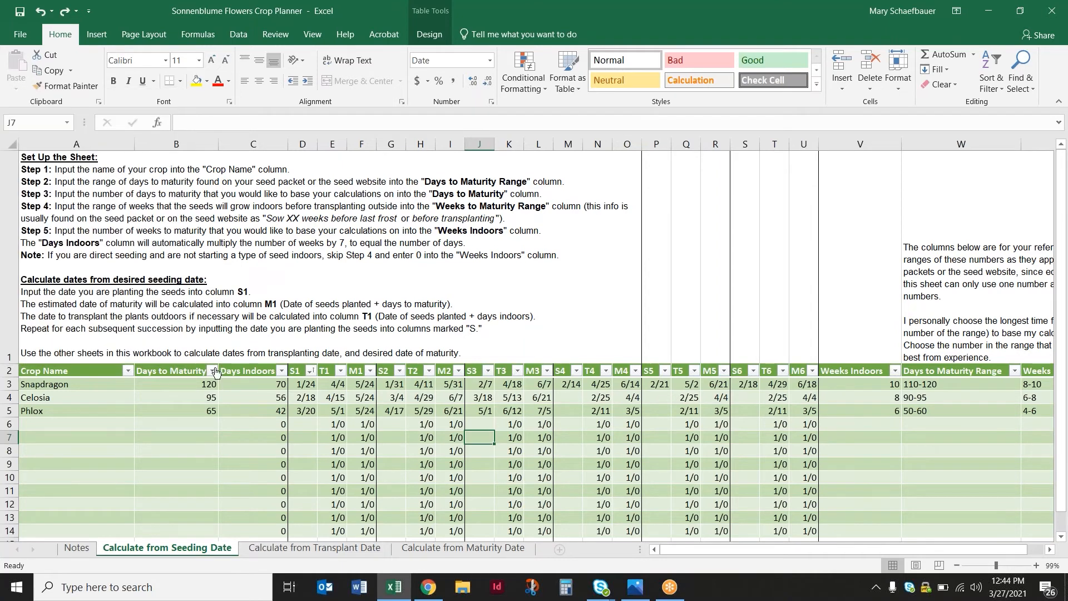
left_click(211, 371)
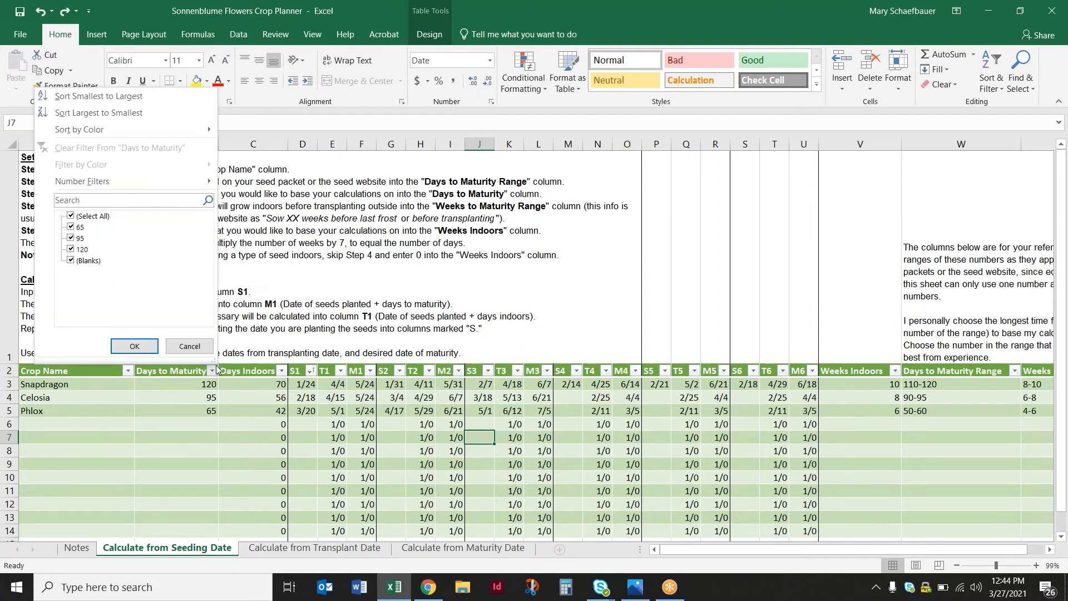
left_click(282, 371)
left_click(282, 371)
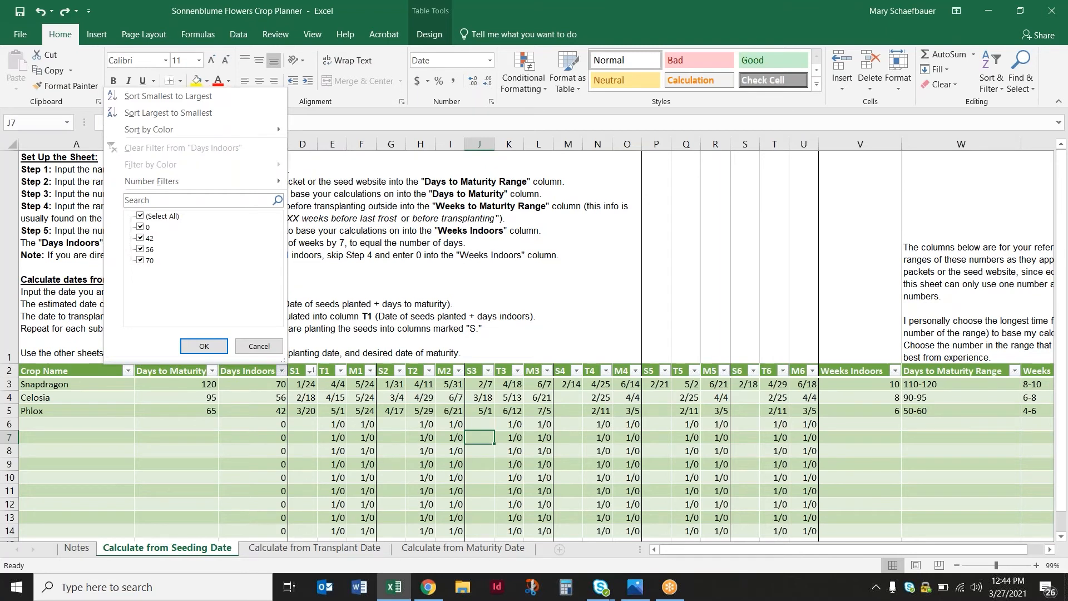
left_click(69, 387)
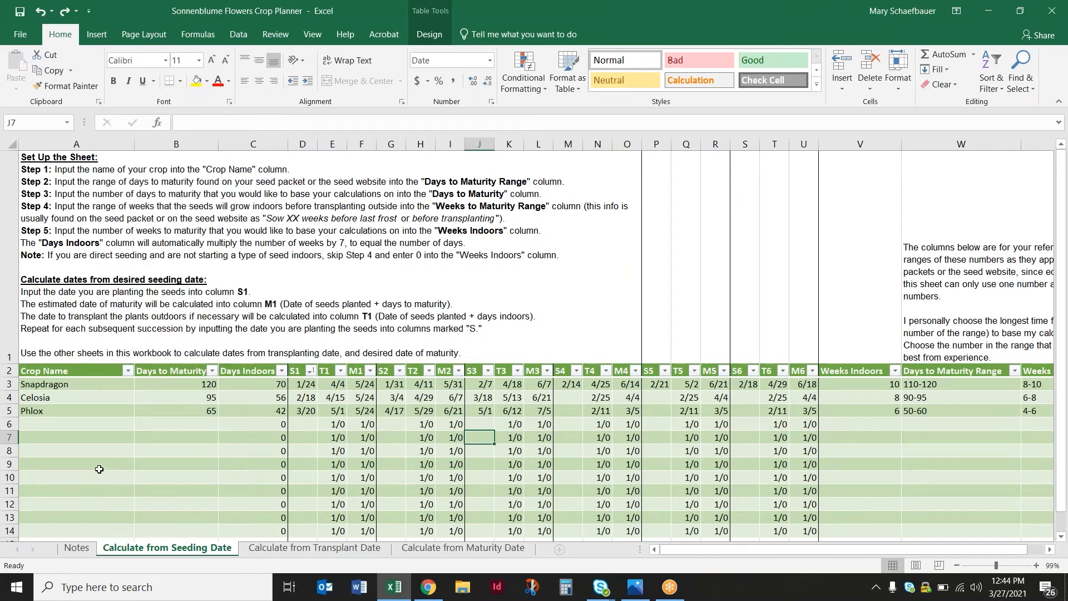
Sort the crop table by Crop Name from A to Z
left_click(128, 371)
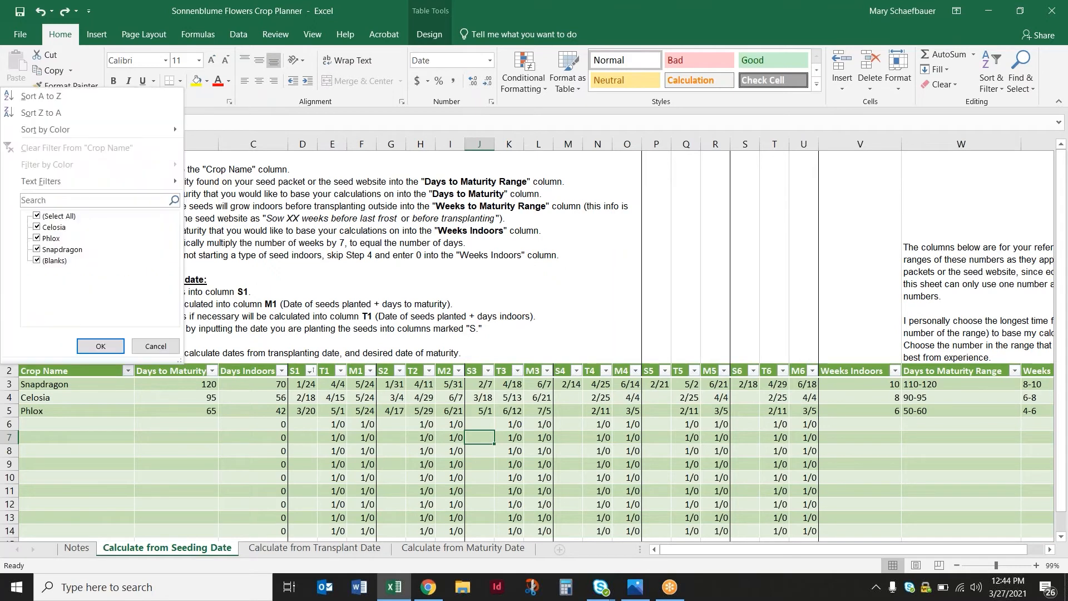
left_click(64, 98)
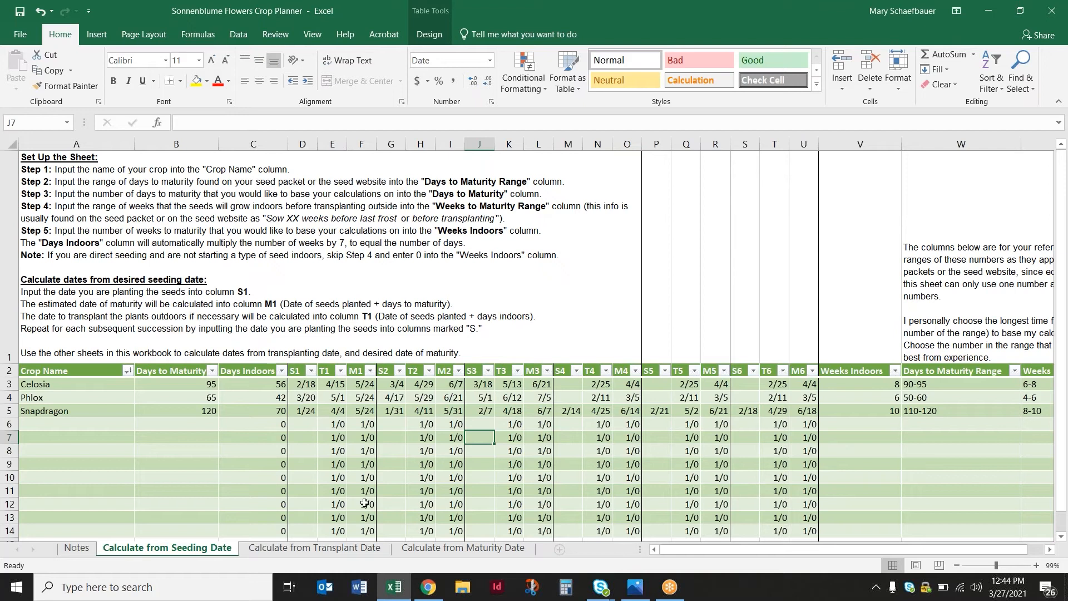
Sort the crop table by S1 from oldest to newest and check each crop's first seeding date
left_click(311, 370)
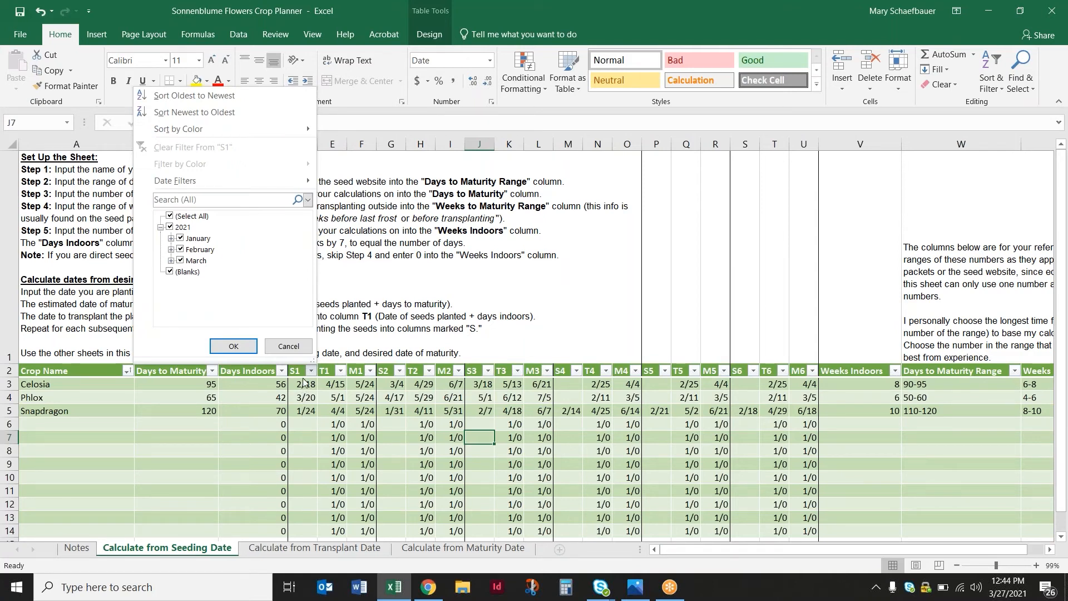
left_click(242, 96)
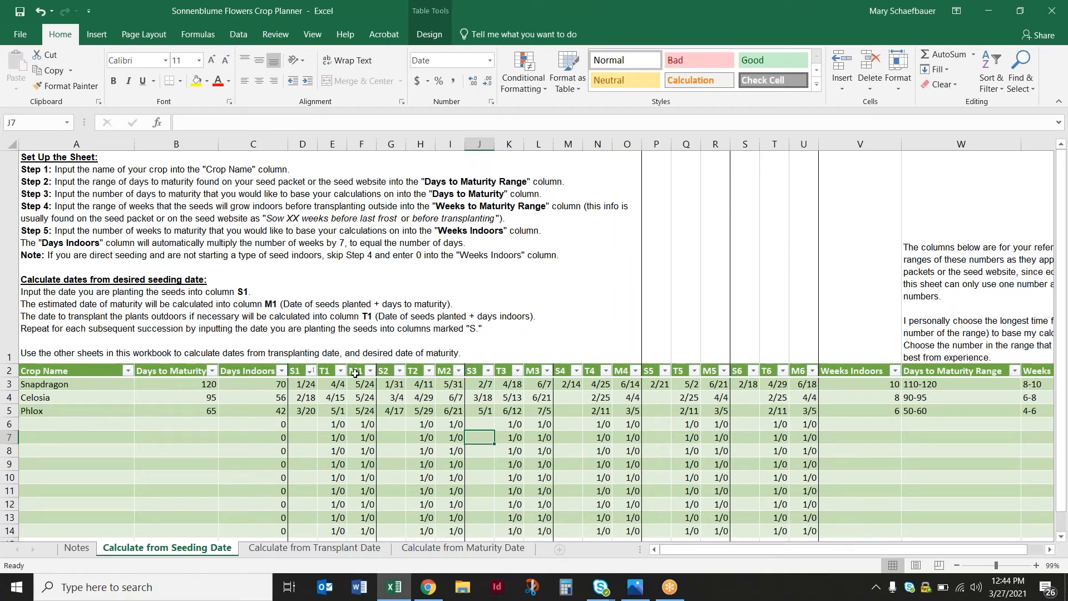
left_click(313, 388)
left_click(307, 400)
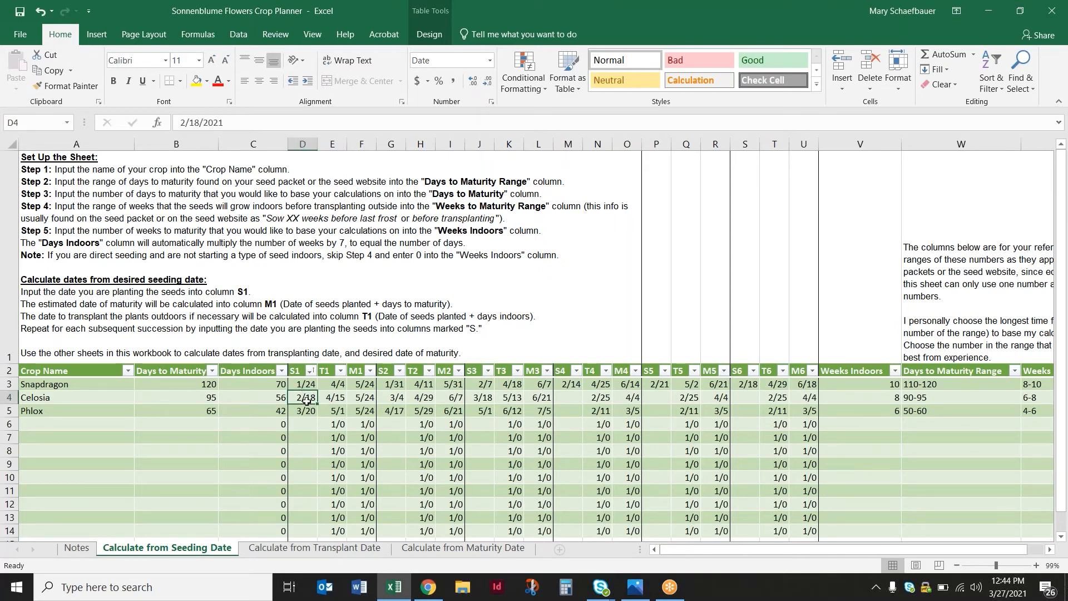
left_click(295, 409)
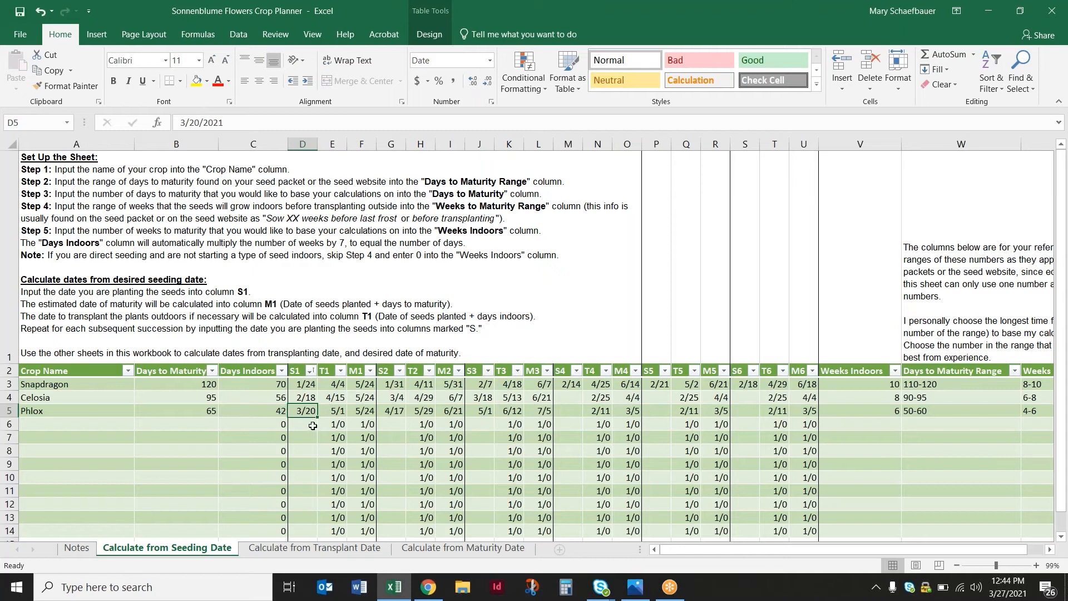
Sort the crop table by T1 from oldest to newest and look over the reordered rows
left_click(340, 370)
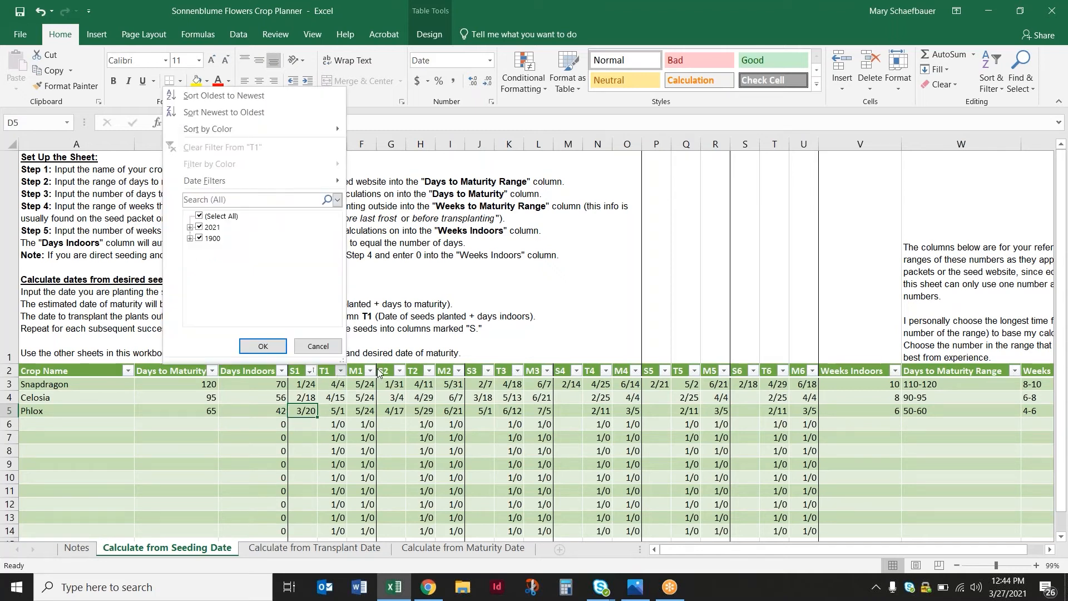
left_click(239, 95)
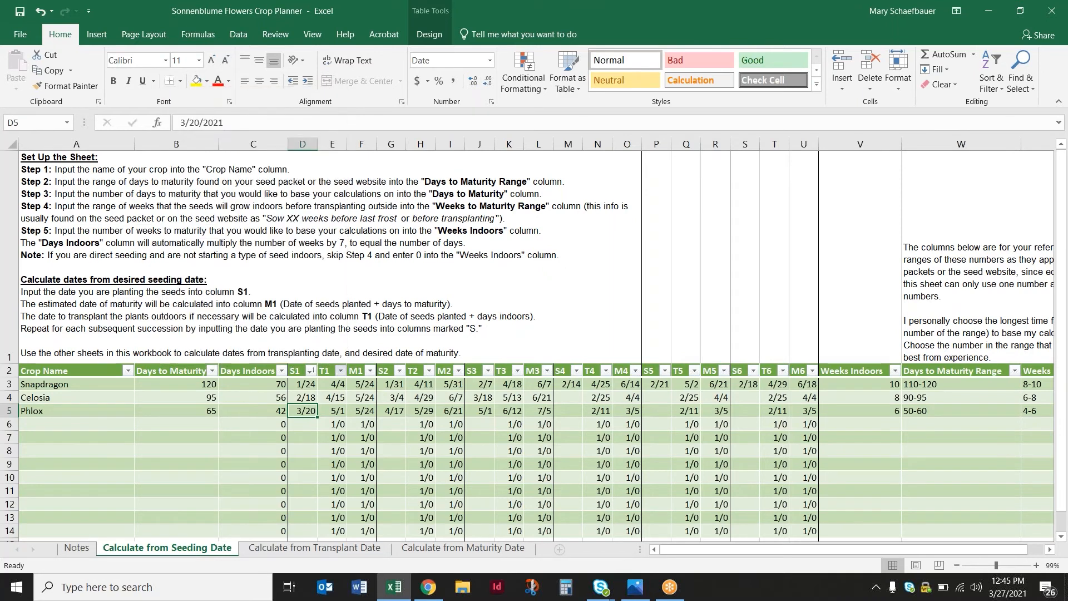
scroll(318, 378, "down", 3)
scroll(318, 378, "up", 3)
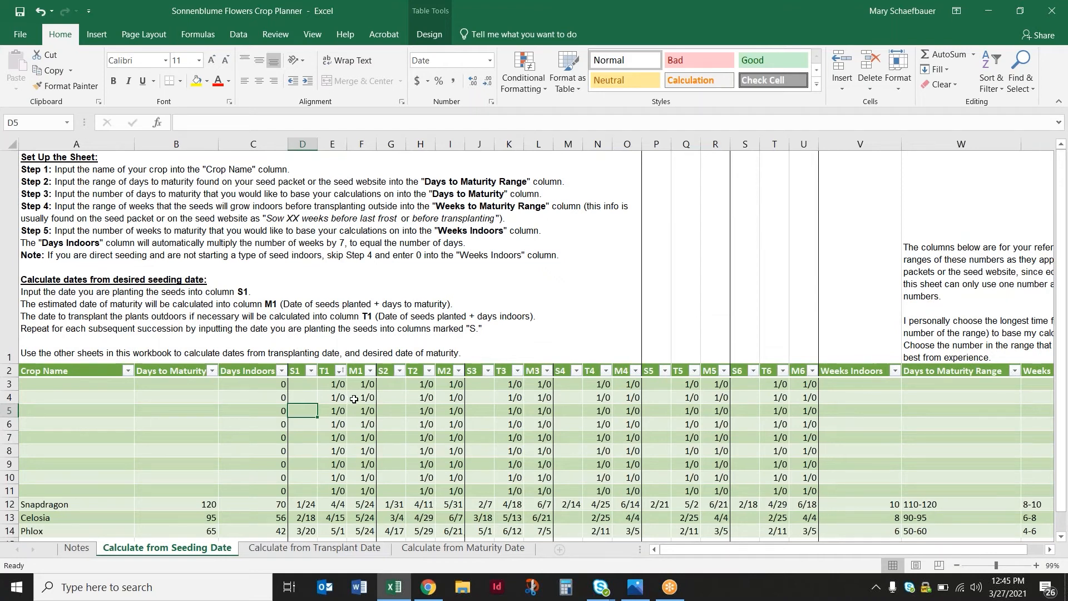
Delete the empty crop rows 3 to 11 above Snapdragon on the seeding date sheet
left_click(338, 385)
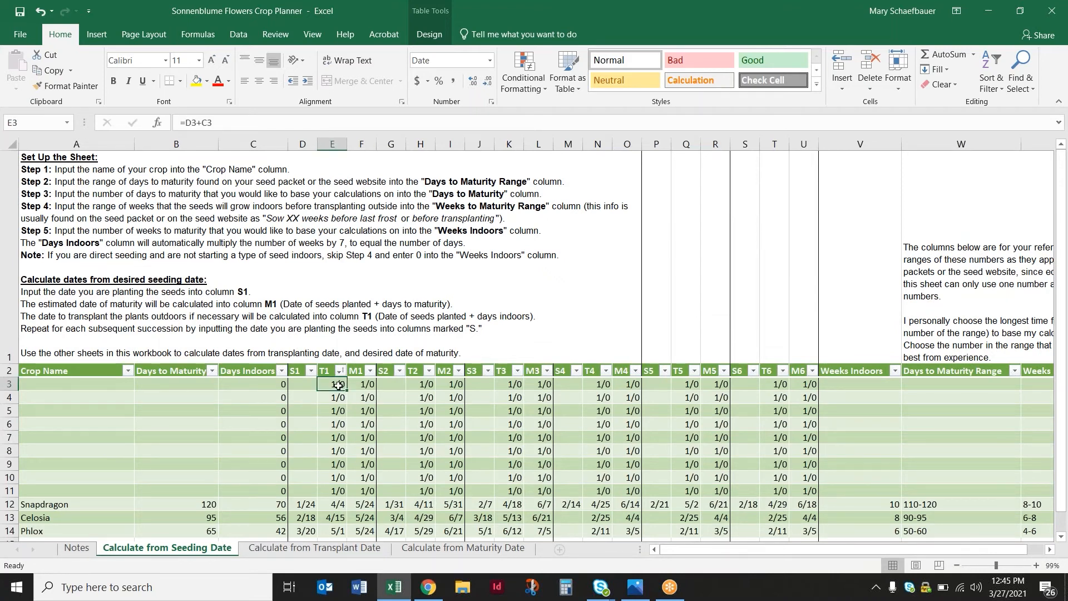
left_click_drag(9, 384, 8, 490)
right_click(12, 444)
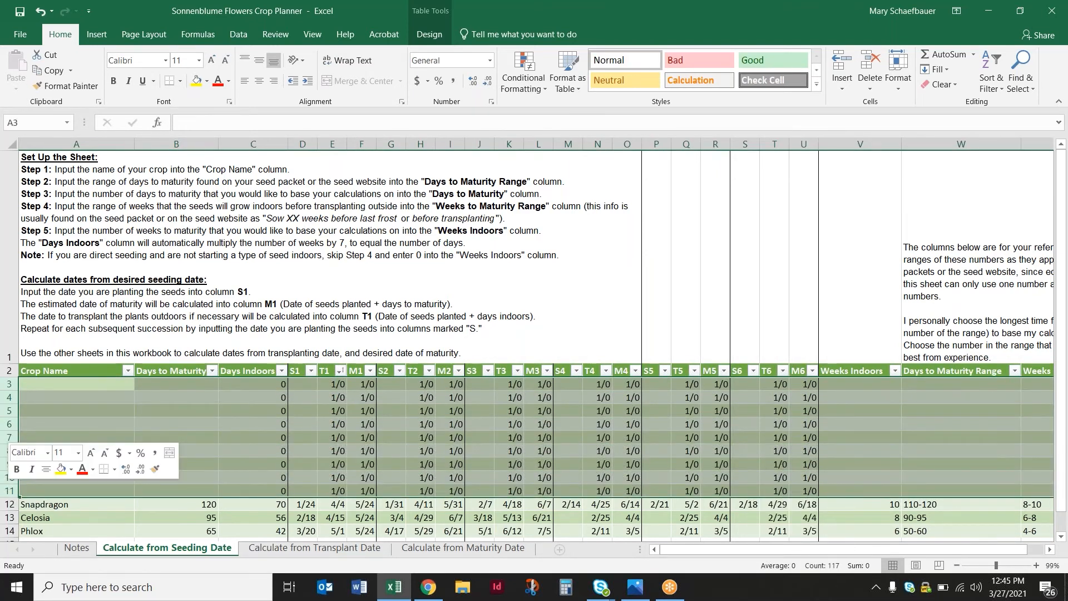
left_click(77, 339)
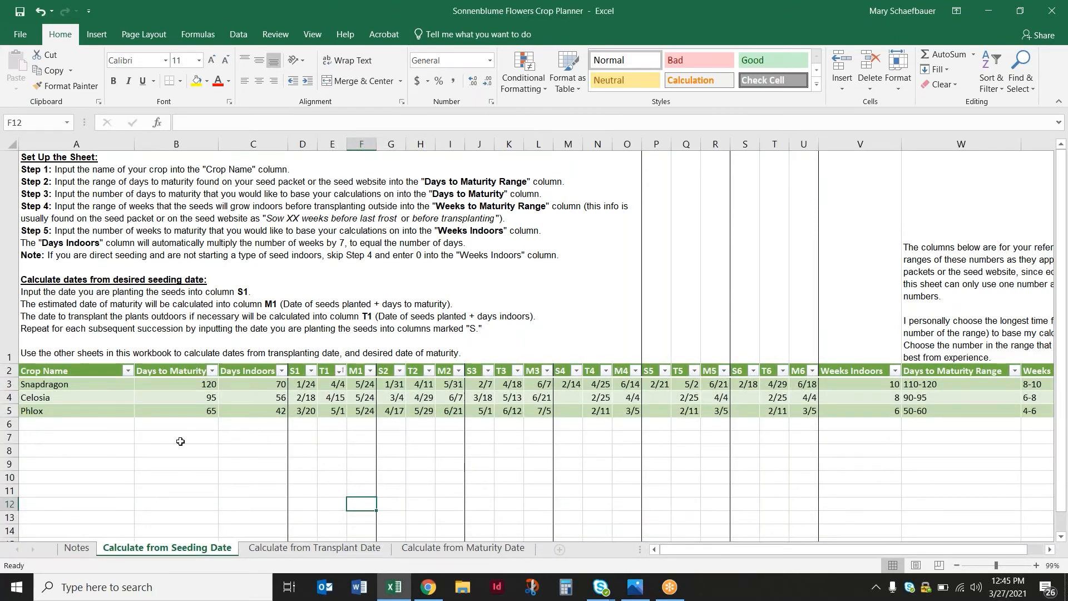
Examine the unused table rows below Phlox on the Calculate from Transplant Date sheet
left_click(314, 547)
scroll(346, 488, "down", 4)
scroll(346, 488, "up", 3)
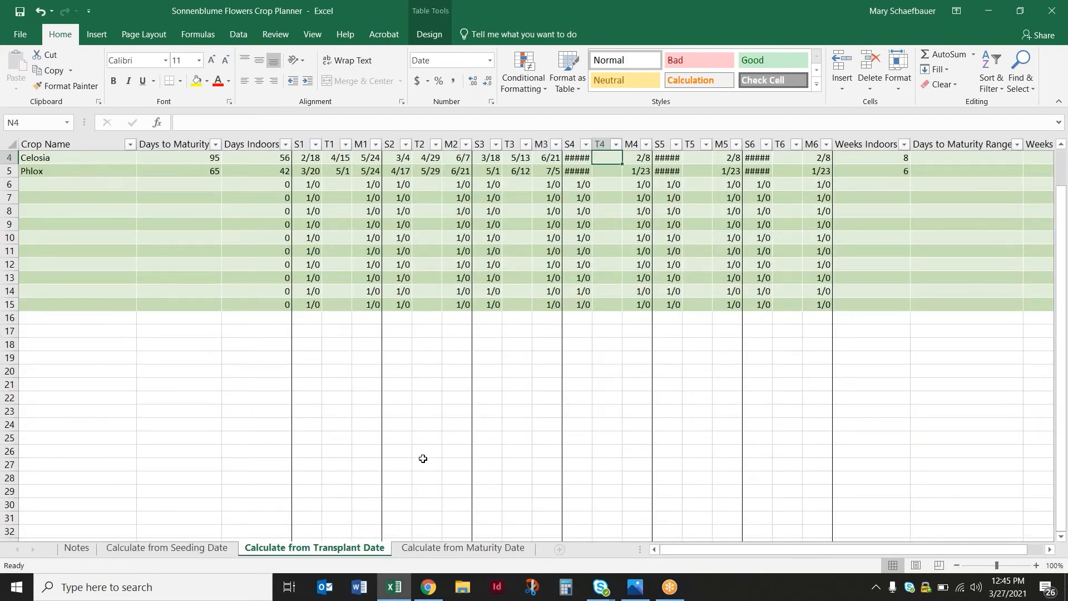
Add Zinnia as a new crop directly below Phlox on the Calculate from Seeding Date sheet
left_click(168, 548)
left_click(67, 423)
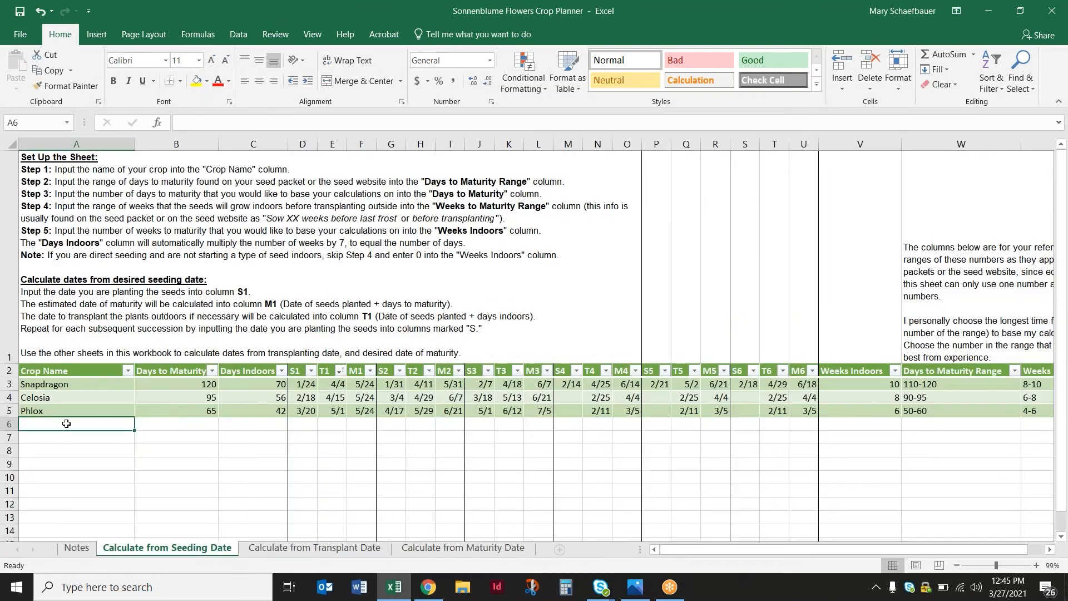
type("Zinnia")
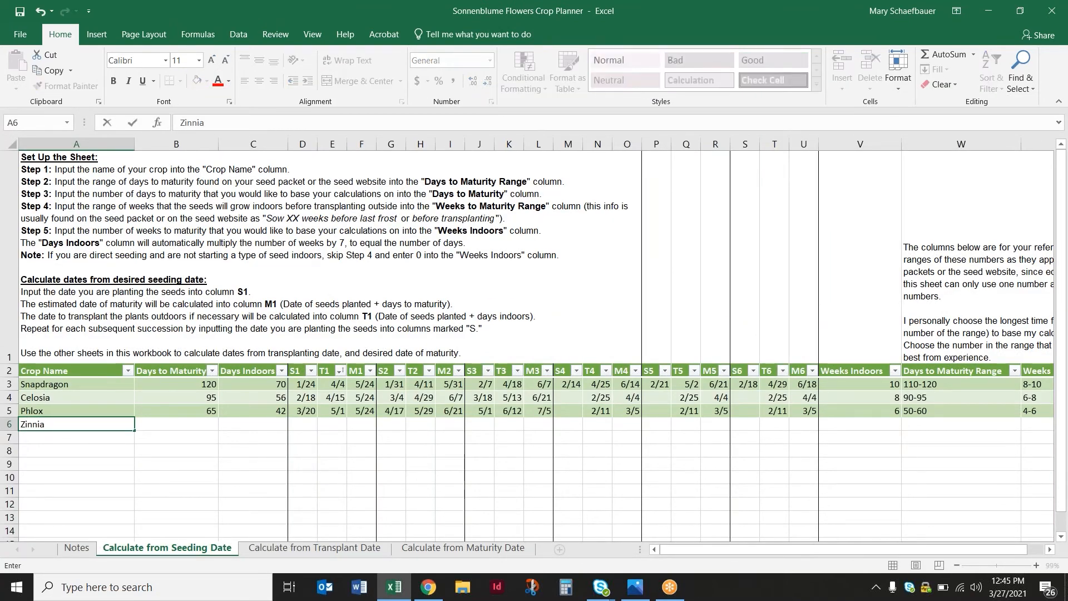
key("Return")
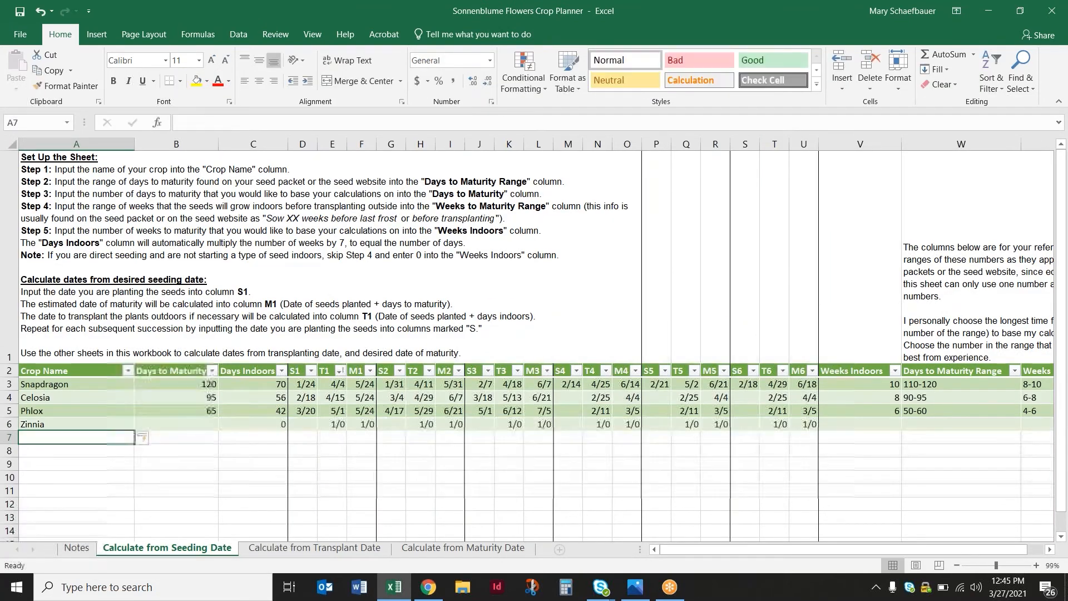
Add Sunflower as a new crop directly below Zinnia on the Calculate from Seeding Date sheet
left_click(270, 424)
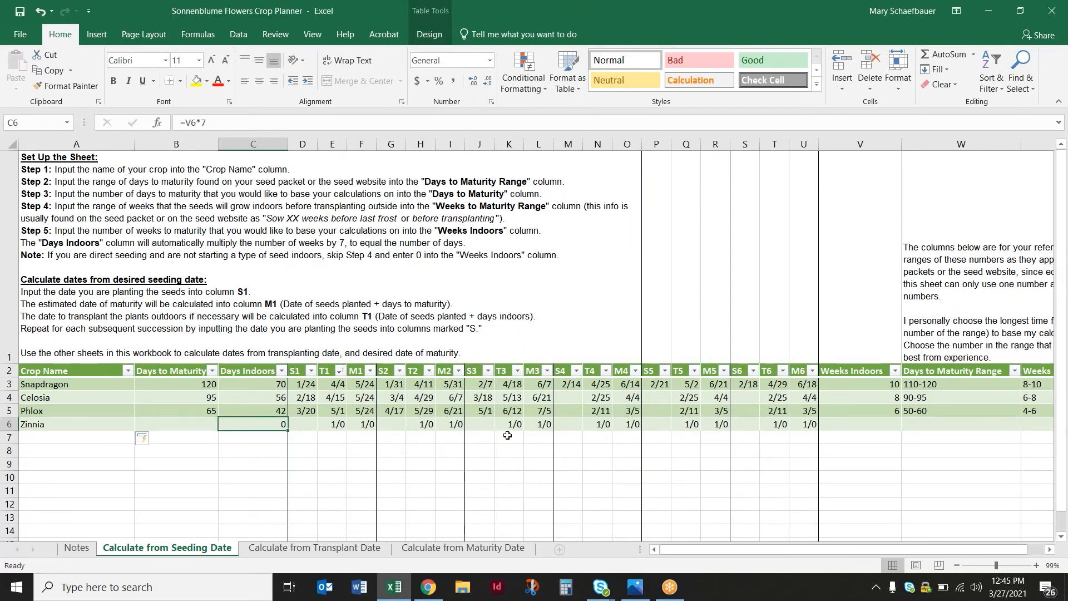
left_click(87, 437)
type("Sunflower")
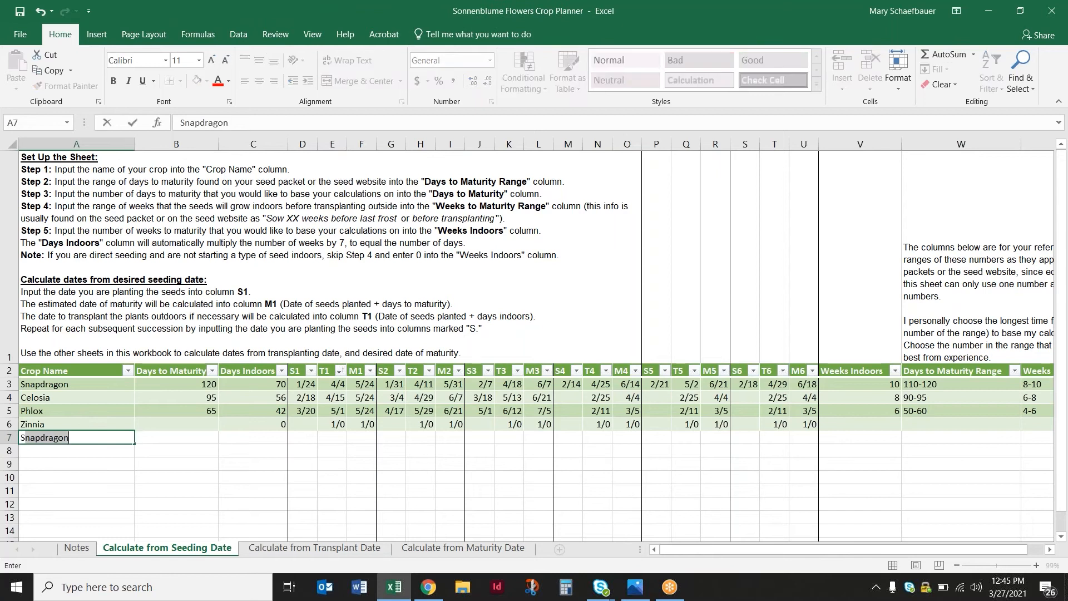
left_click(151, 477)
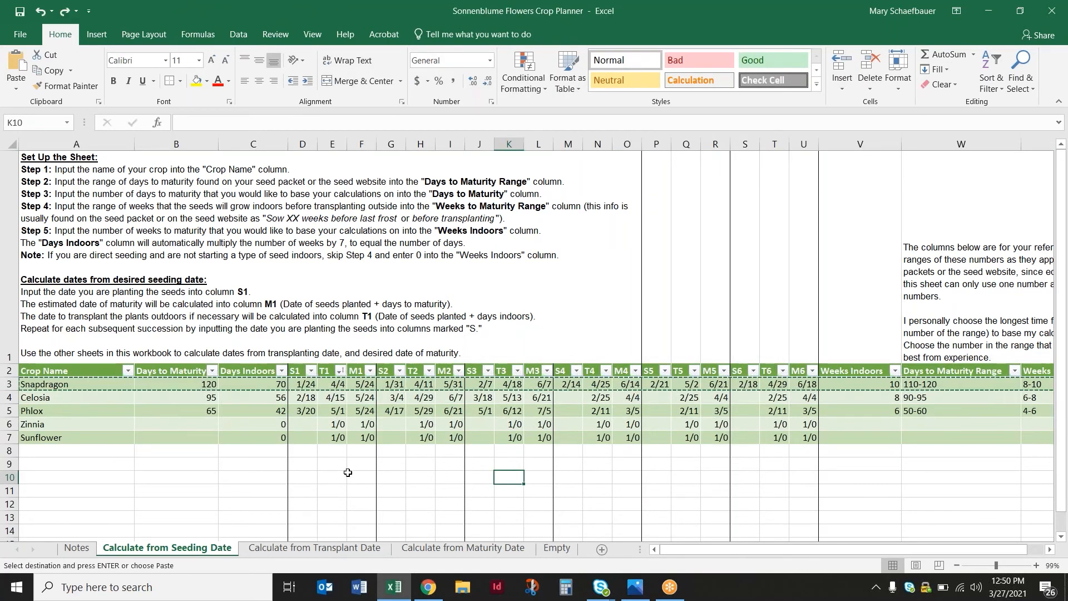
key("Escape")
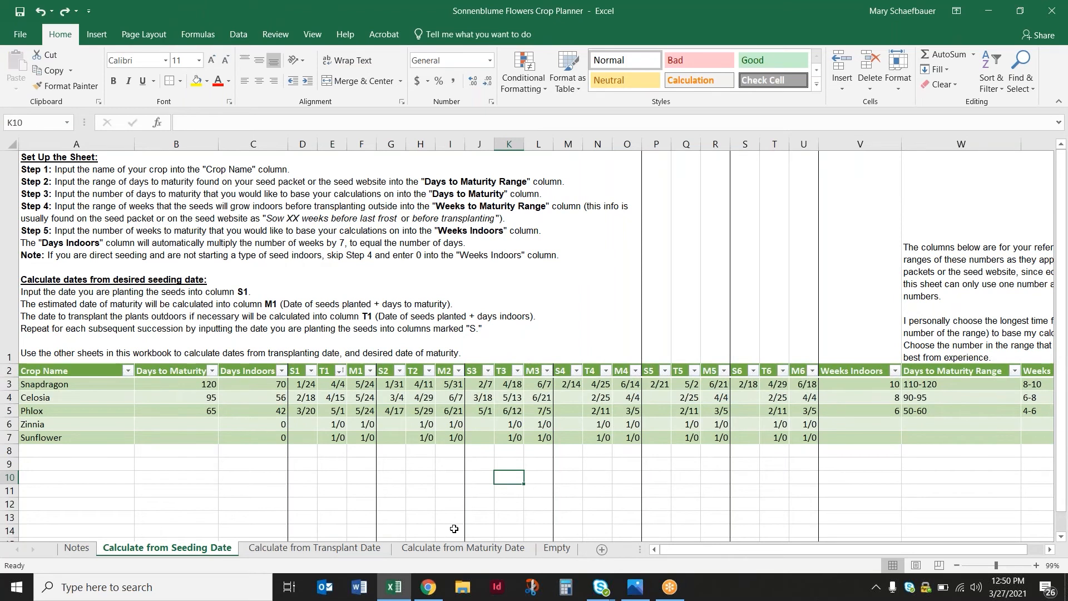
Look over the crop tables on the seeding, transplant and maturity date sheets and the blank table on the Empty sheet
left_click(81, 382)
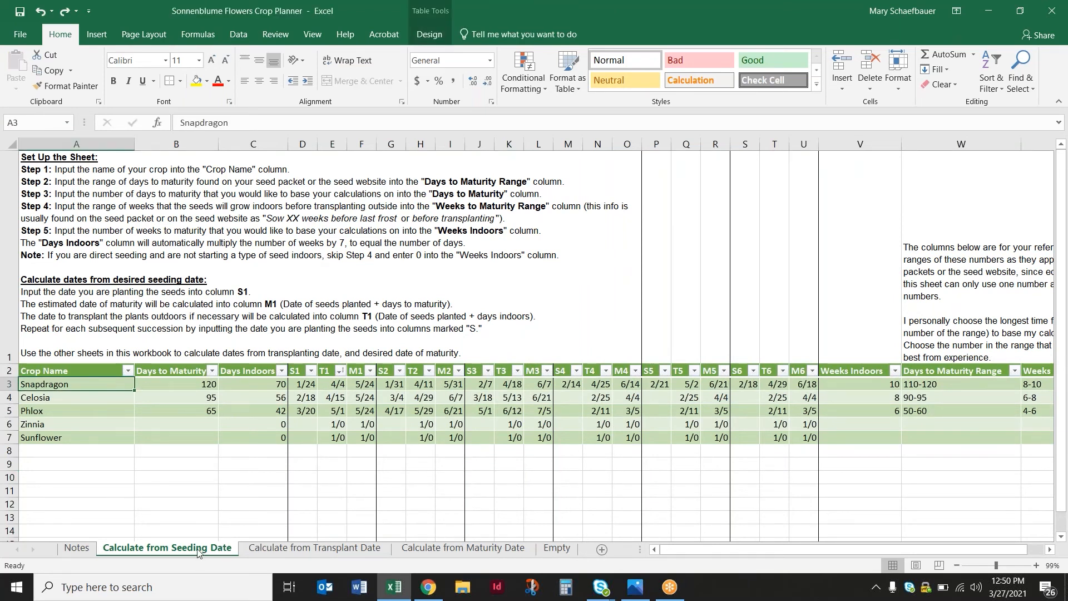
left_click(289, 549)
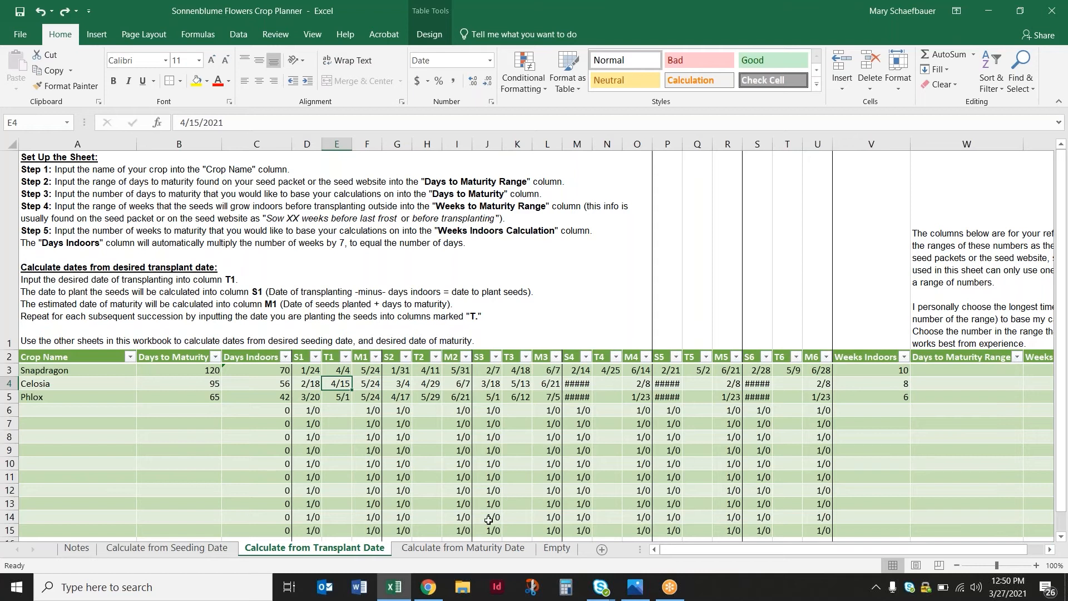
left_click(489, 551)
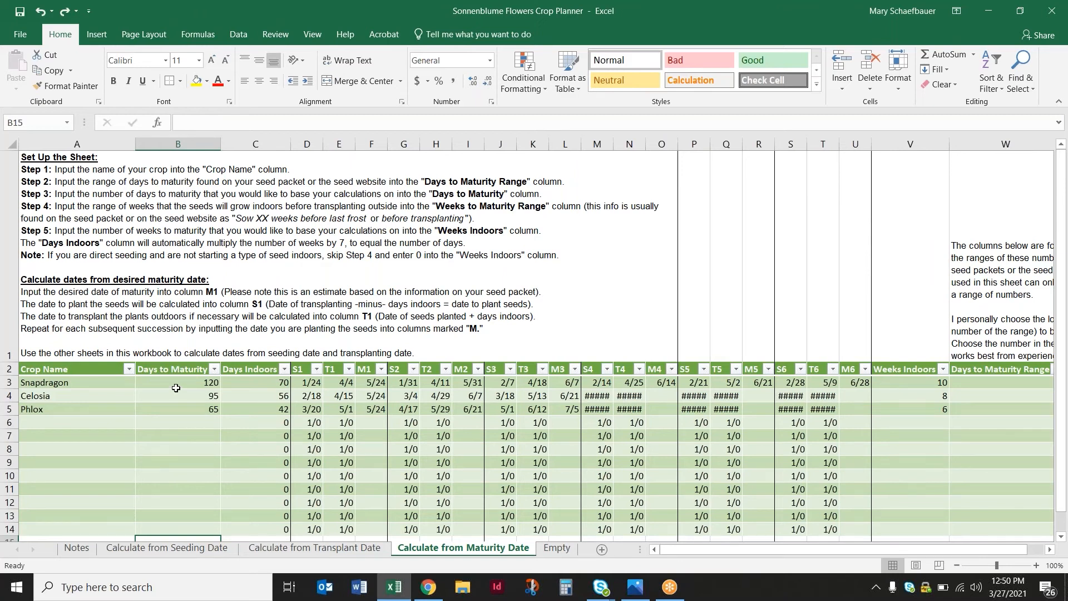
left_click(179, 548)
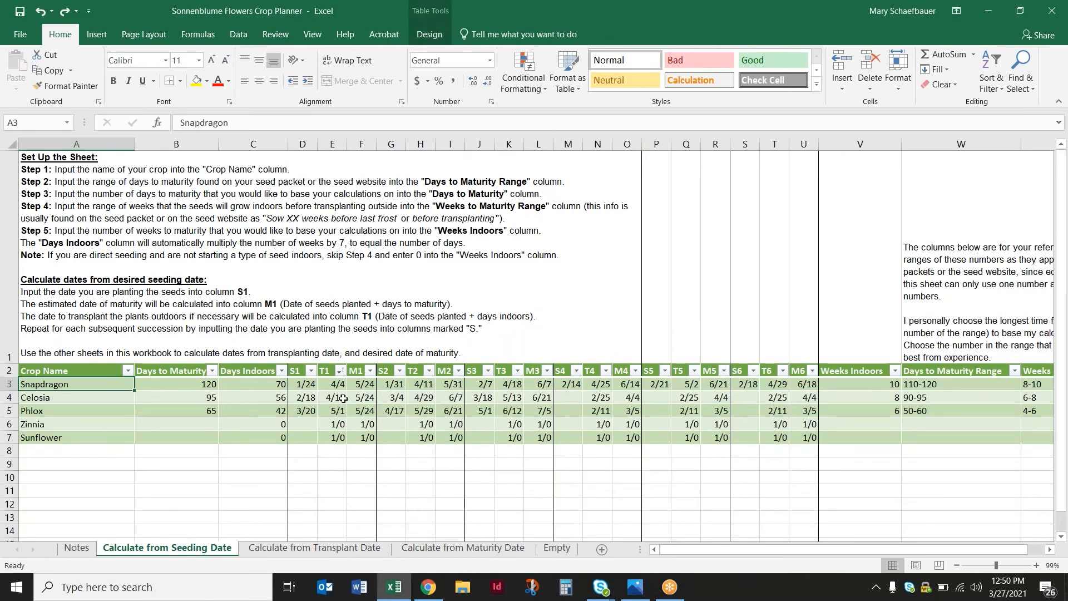
left_click(346, 551)
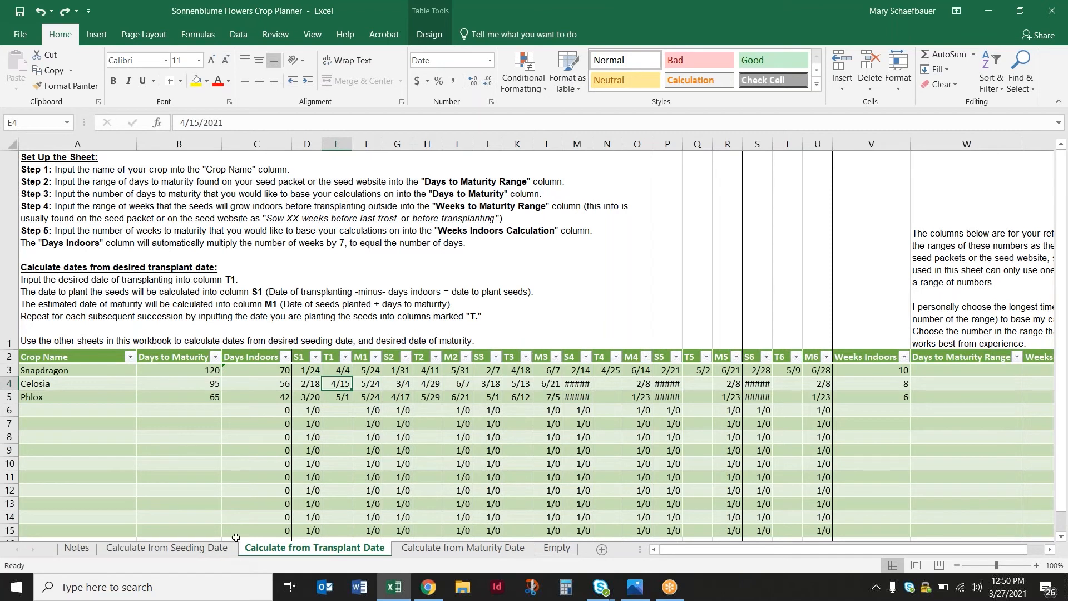
left_click(555, 550)
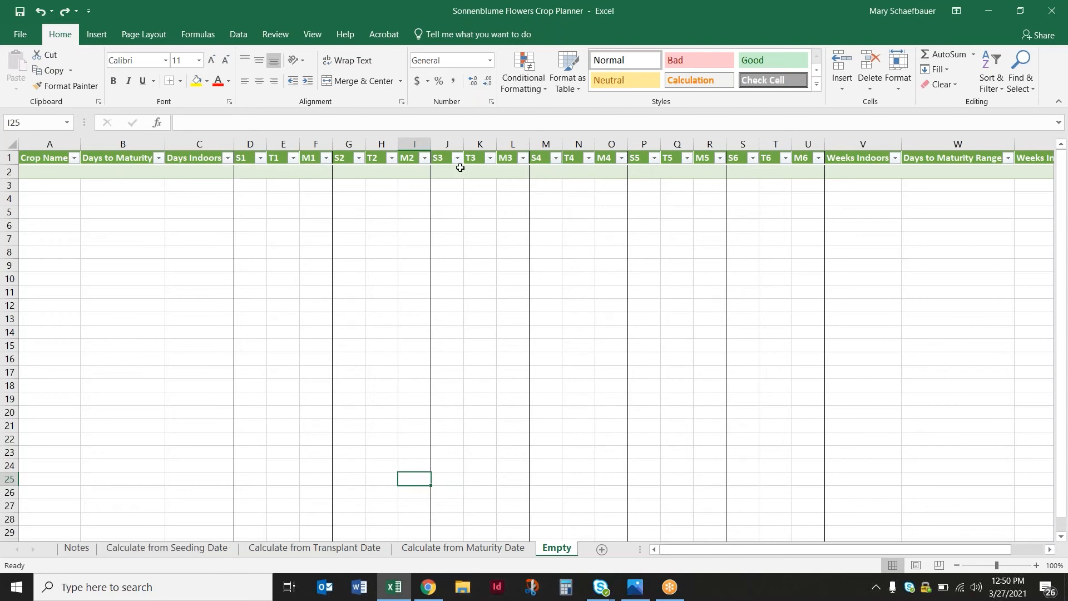
Copy the Snapdragon row from the Calculate from Seeding Date sheet and insert it at row 2 of the Empty sheet
left_click(167, 547)
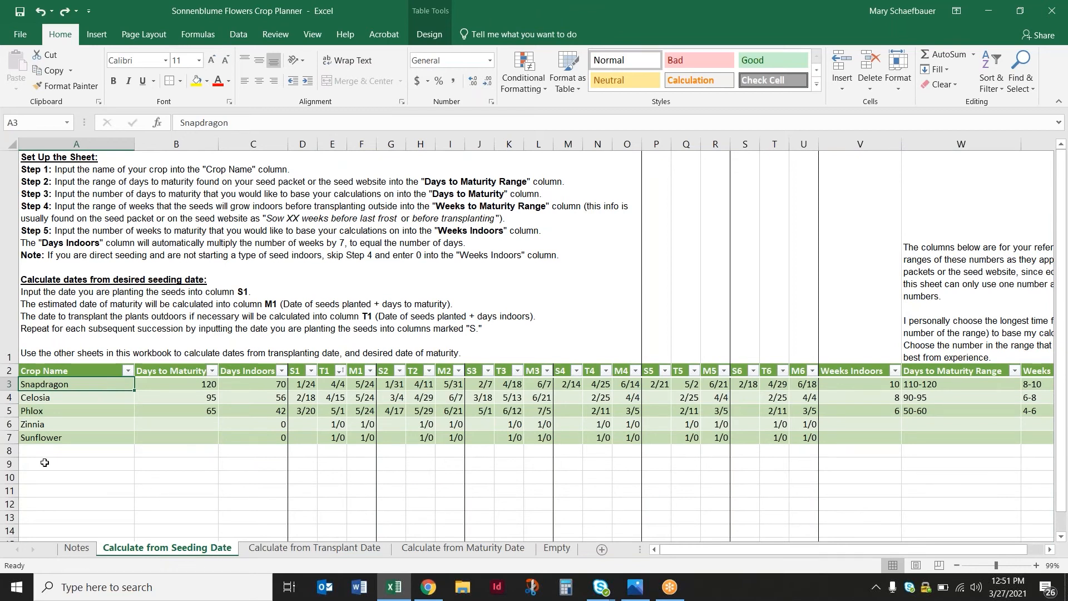
right_click(8, 384)
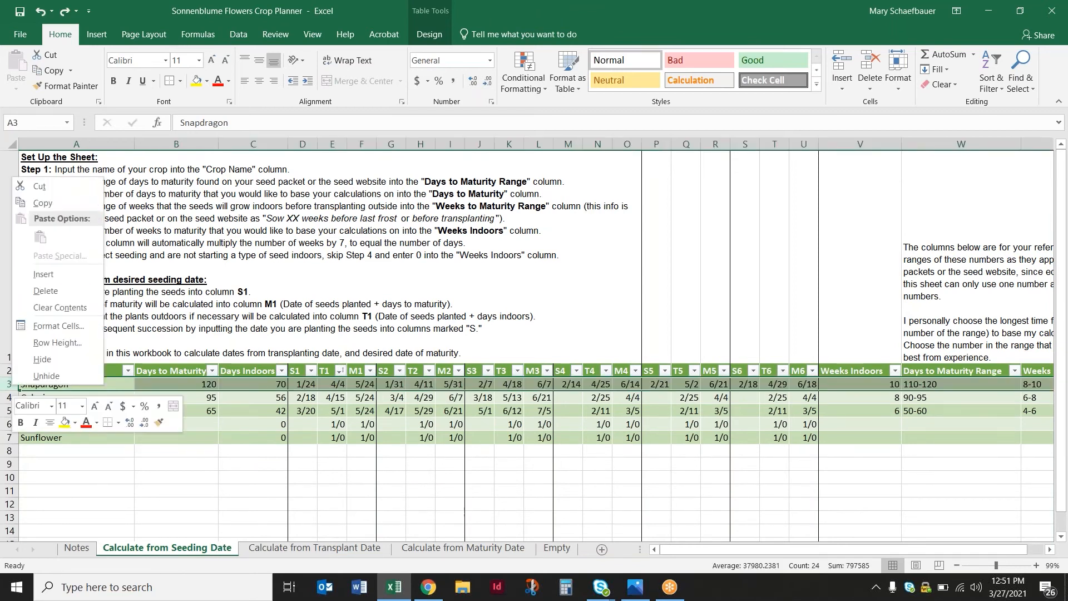
left_click(55, 202)
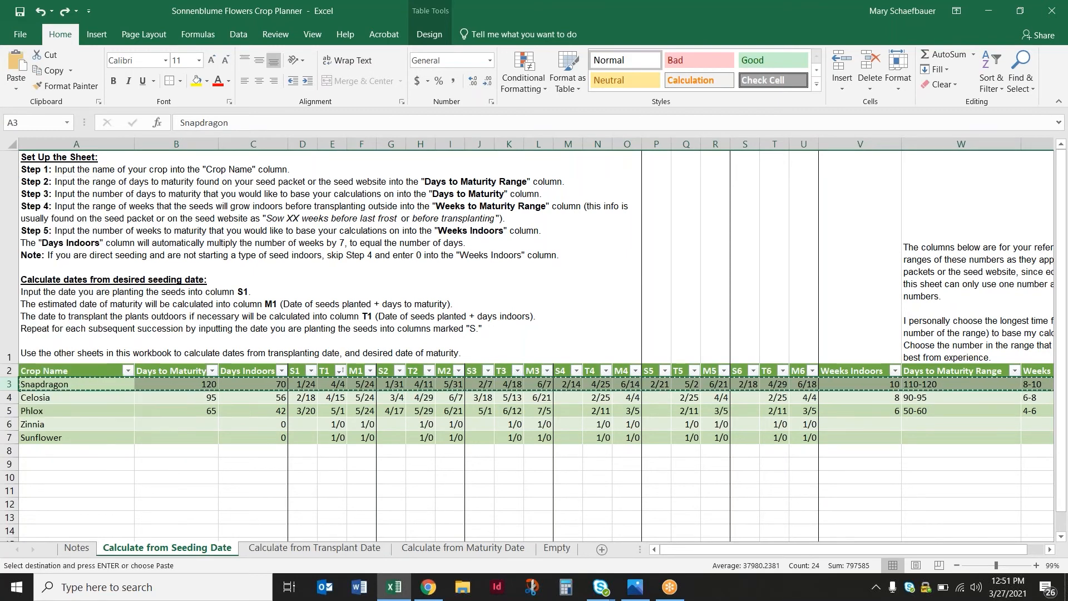
left_click(558, 549)
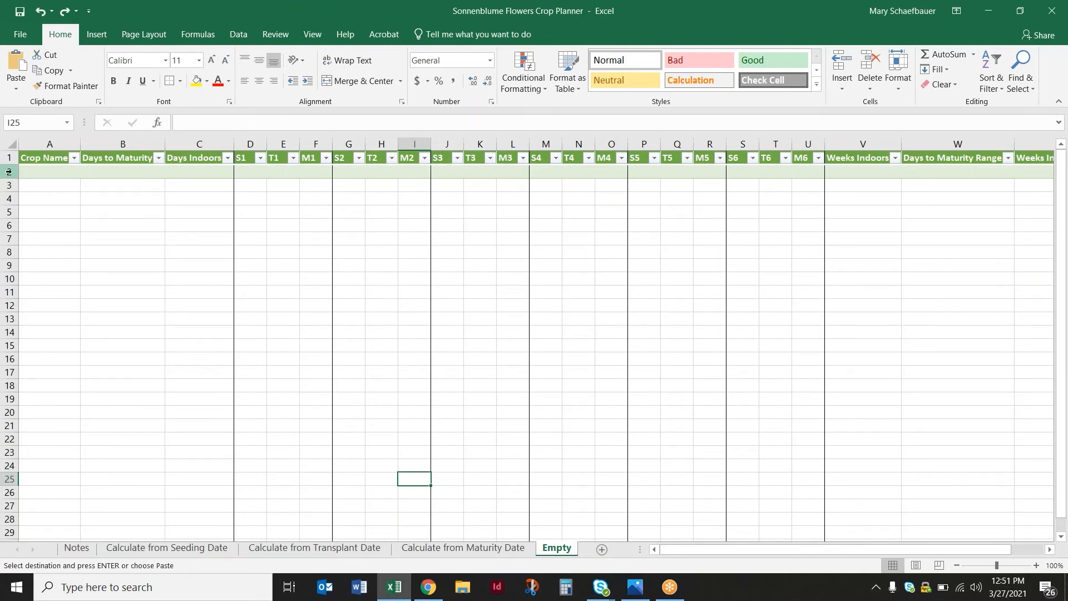
right_click(14, 171)
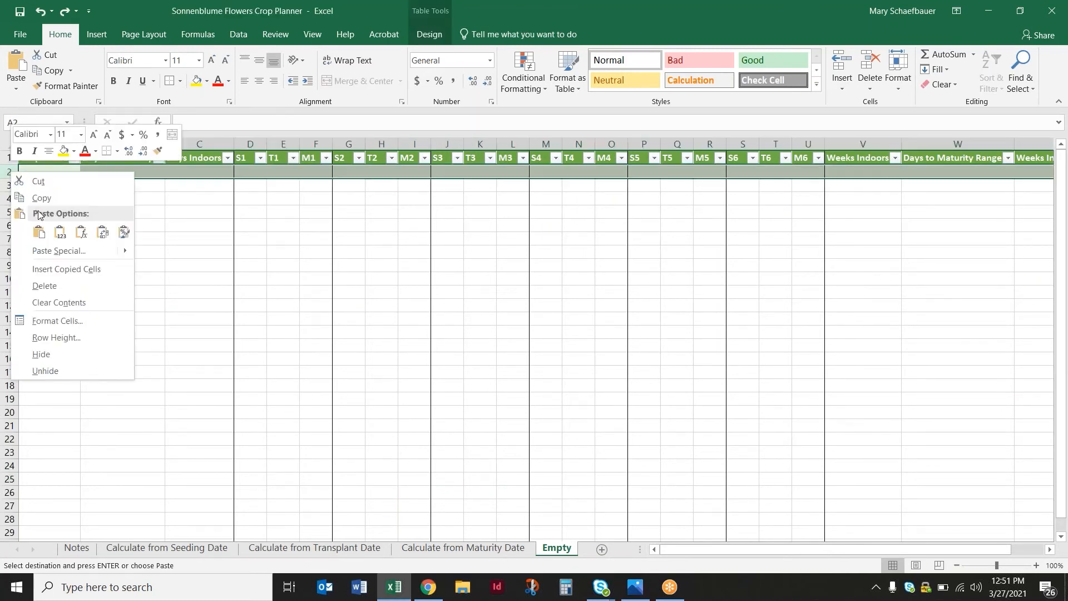
left_click(49, 269)
left_click(115, 275)
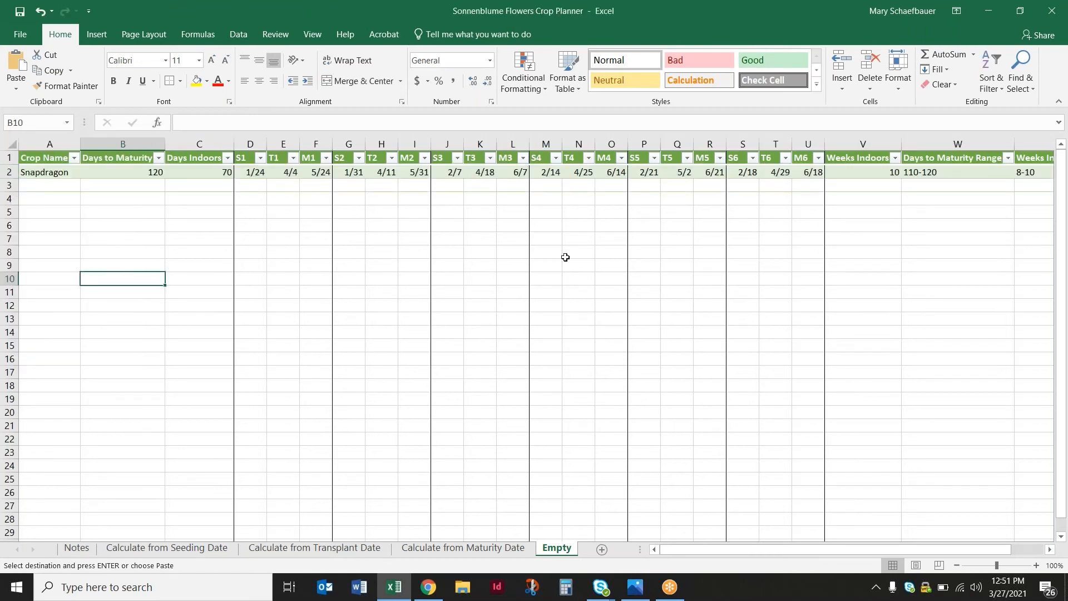
Copy the Celosia row from the Calculate from Transplant Date sheet and insert it at row 3 of the Empty sheet
left_click(372, 550)
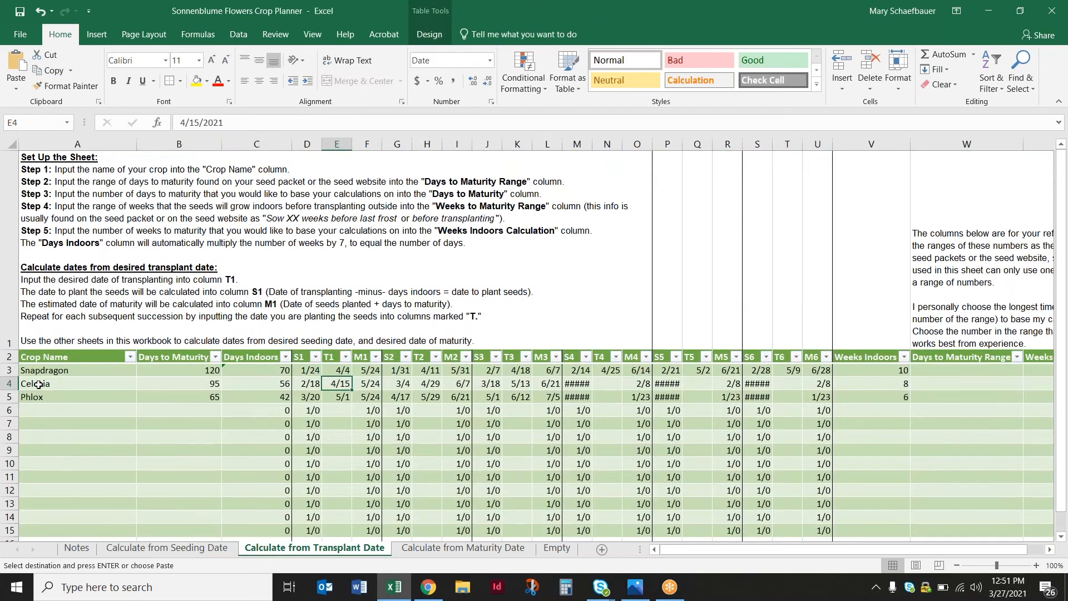
right_click(9, 384)
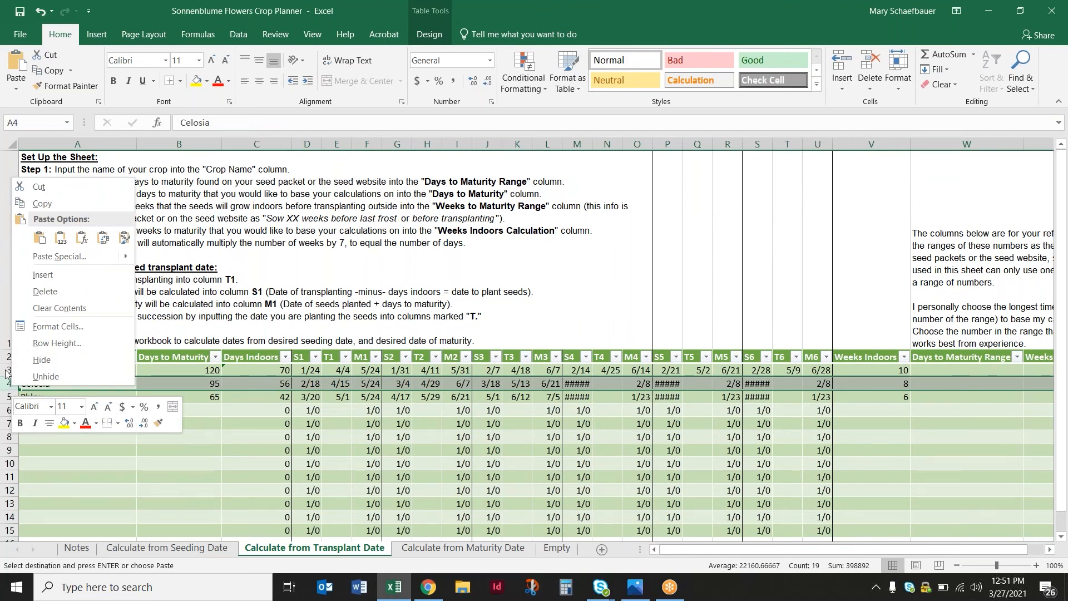
left_click(41, 204)
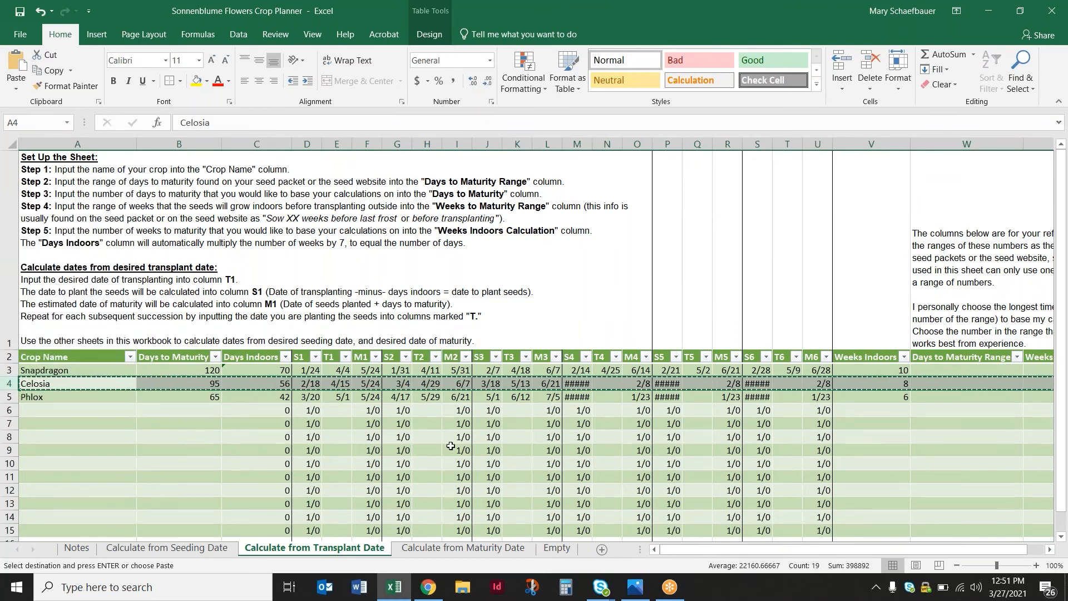
left_click(557, 548)
right_click(9, 185)
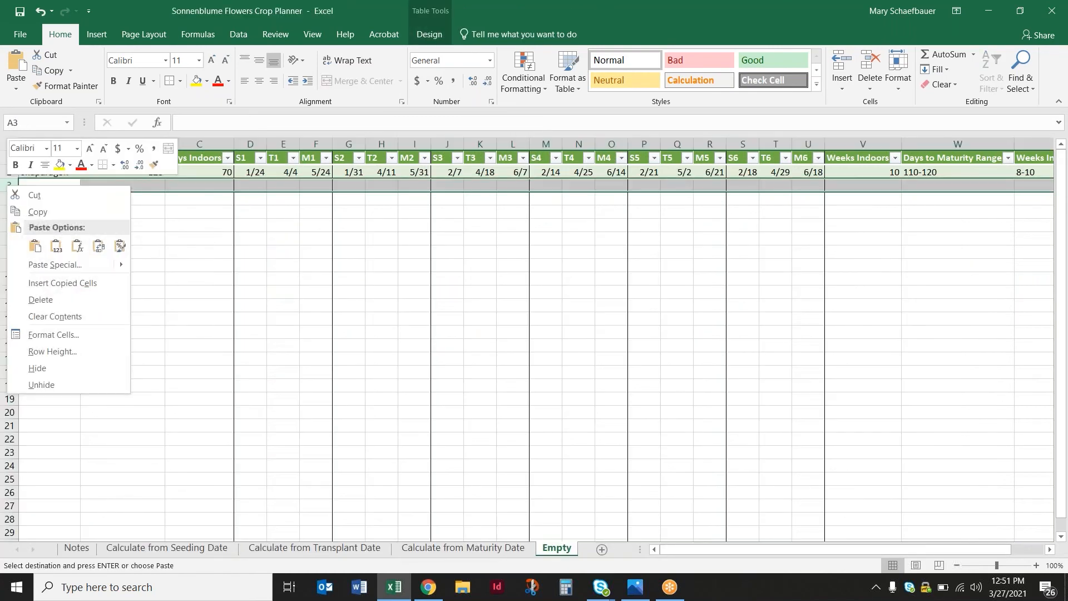
left_click(63, 283)
left_click(216, 252)
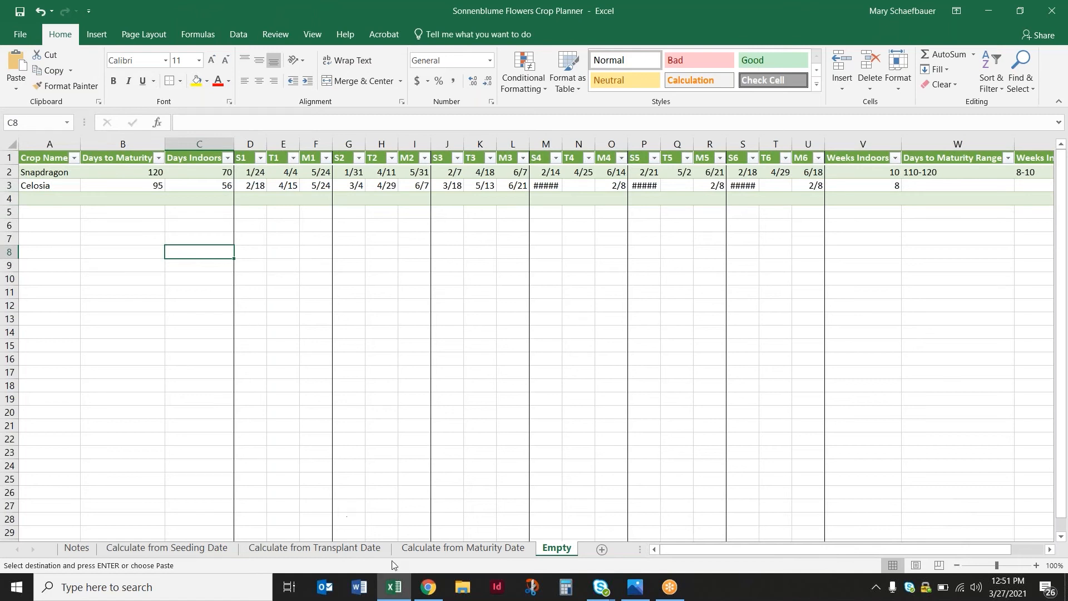
Copy the Phlox row from the Calculate from Maturity Date sheet and insert it at row 4 of the Empty sheet
left_click(450, 549)
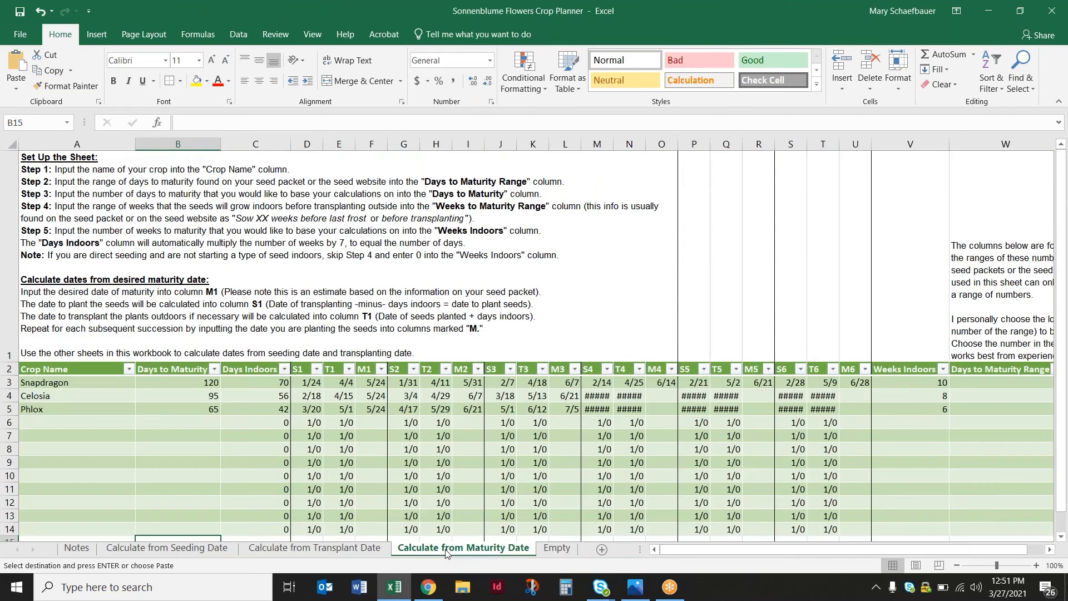
right_click(16, 409)
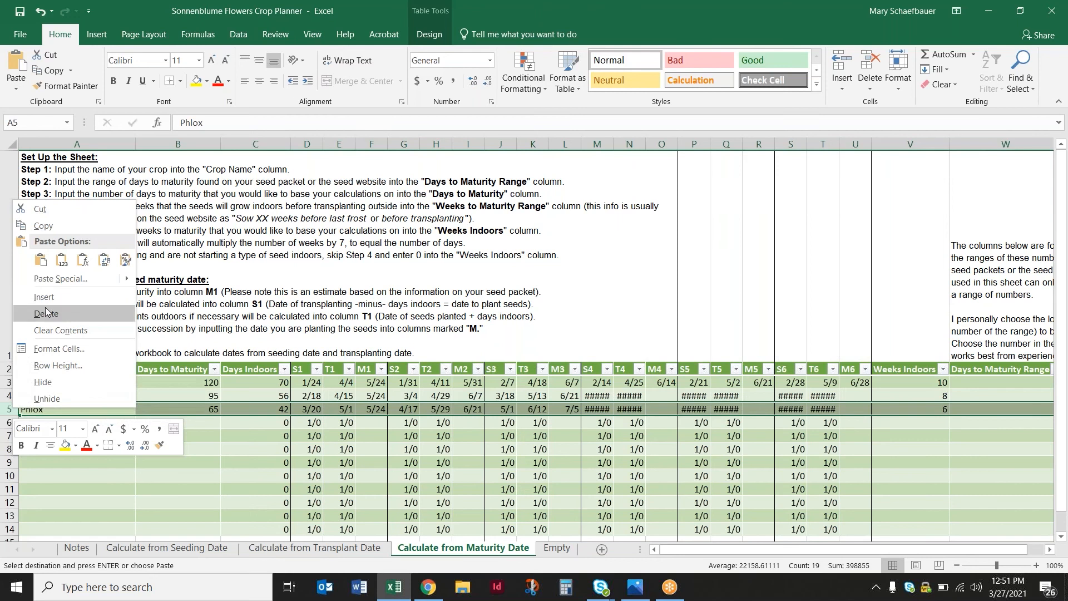
left_click(39, 225)
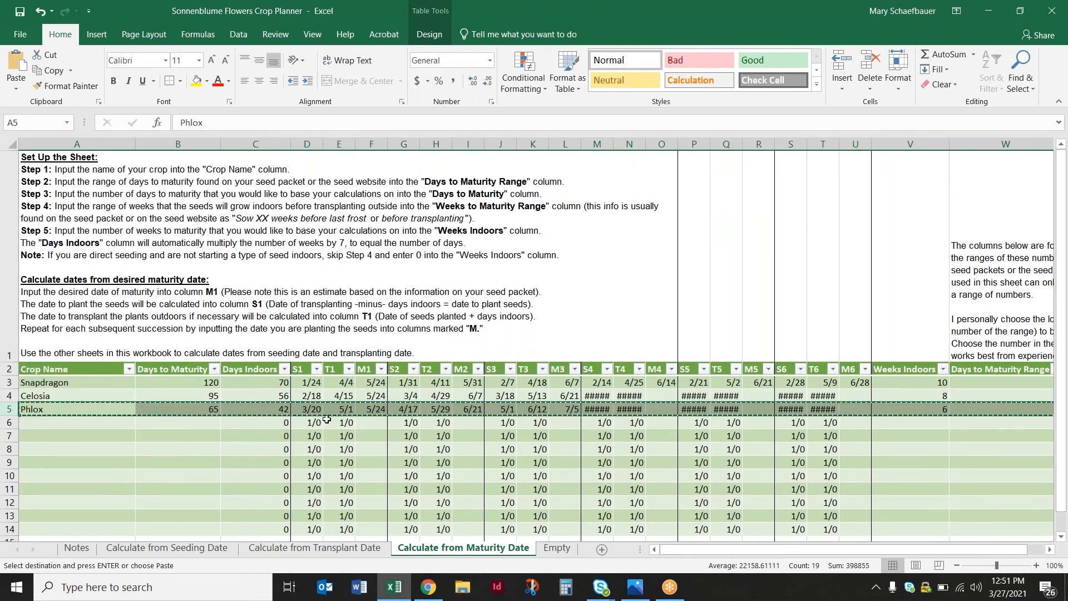
left_click(555, 548)
right_click(14, 196)
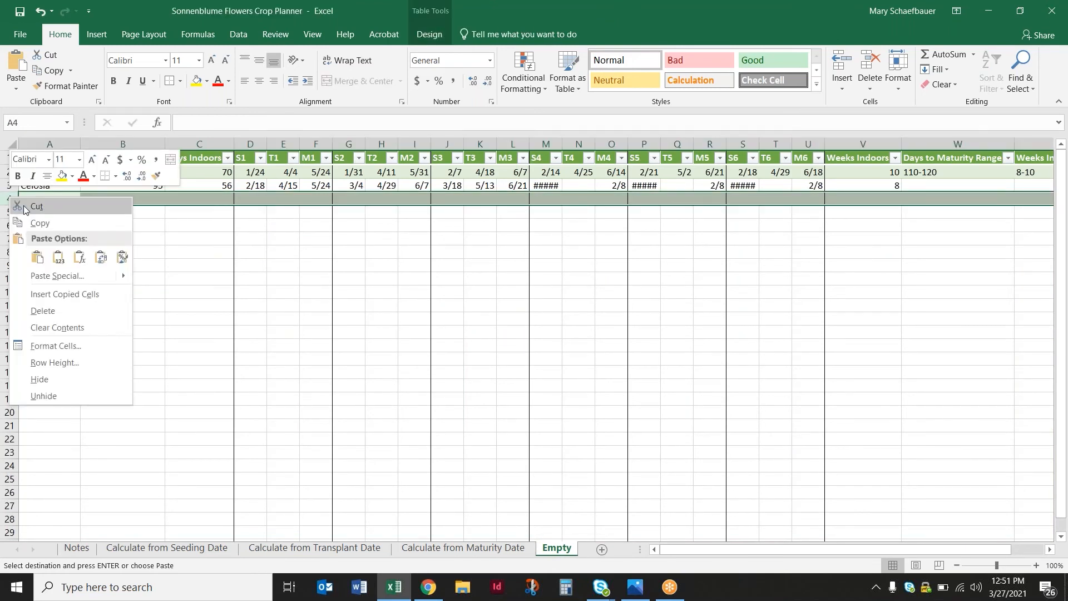
left_click(63, 294)
left_click(143, 290)
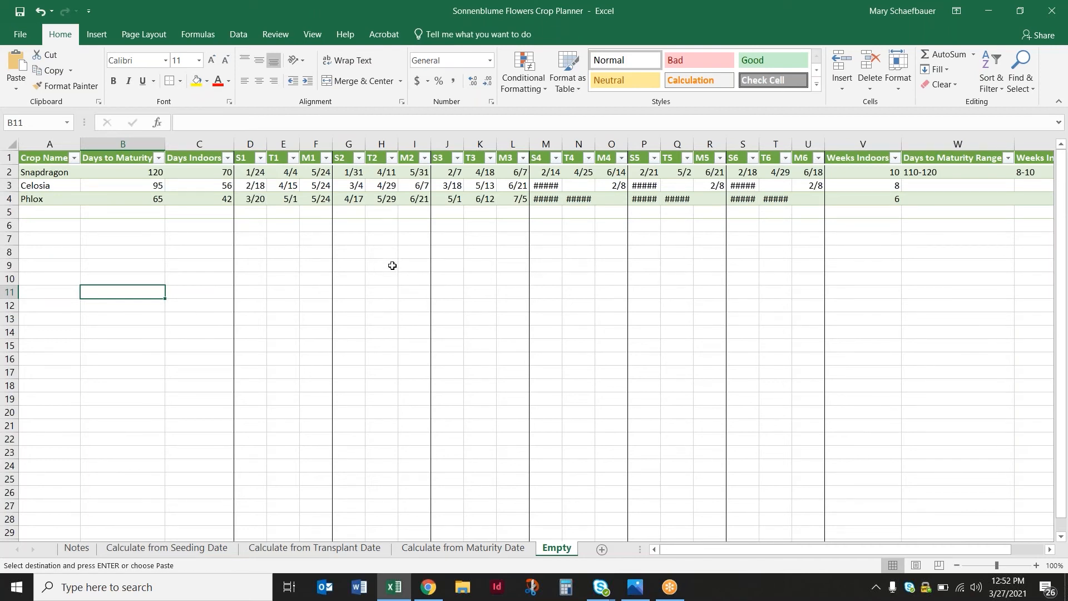
Review the three calculation sheets as sources for the combined crop list on the Empty sheet
left_click(463, 547)
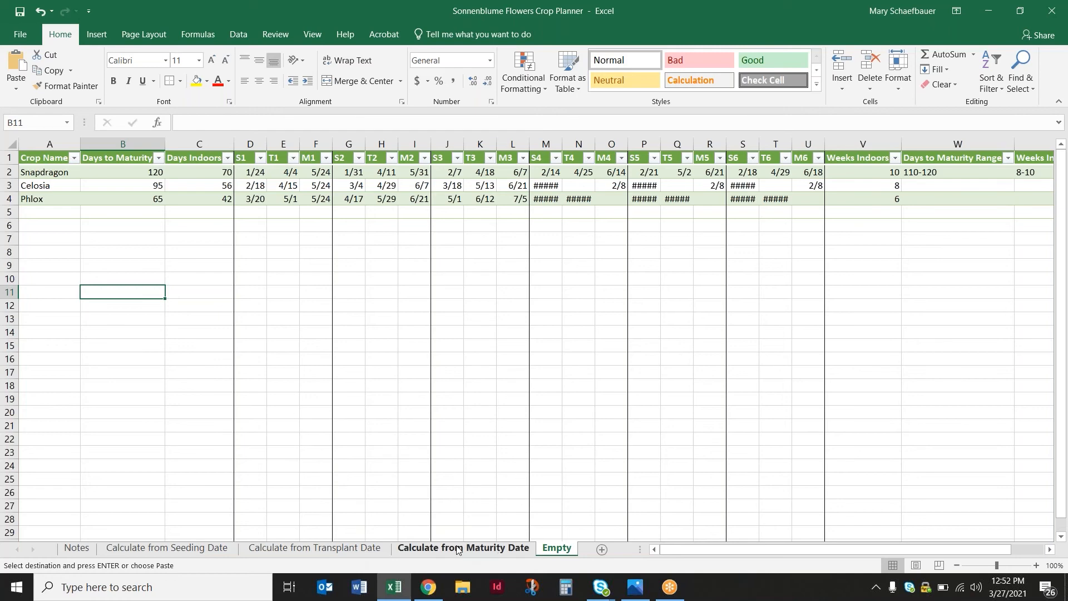
left_click(314, 548)
left_click(215, 548)
left_click(554, 548)
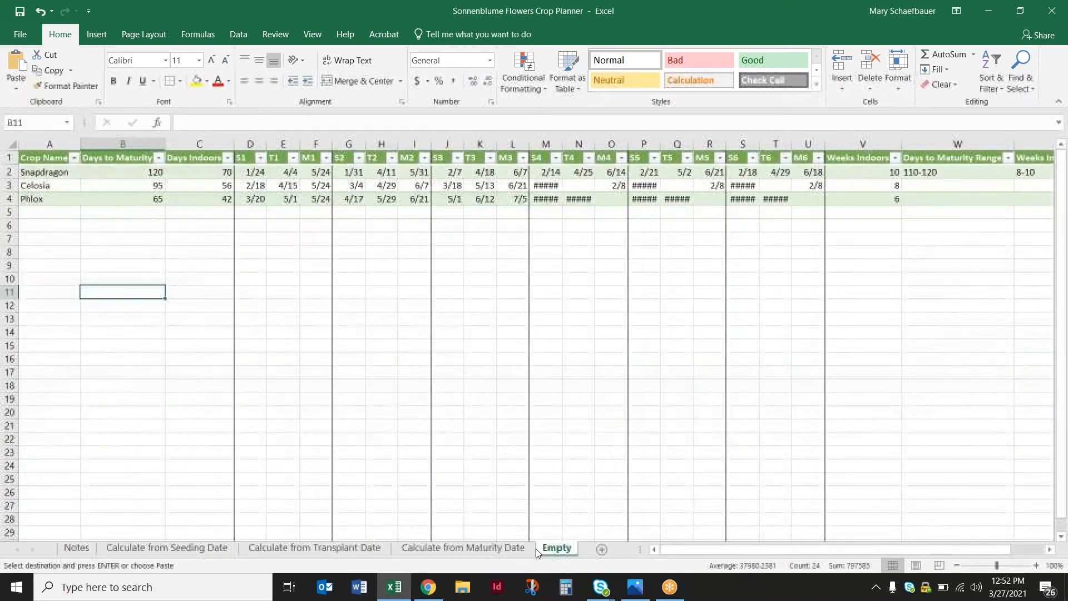
left_click(463, 548)
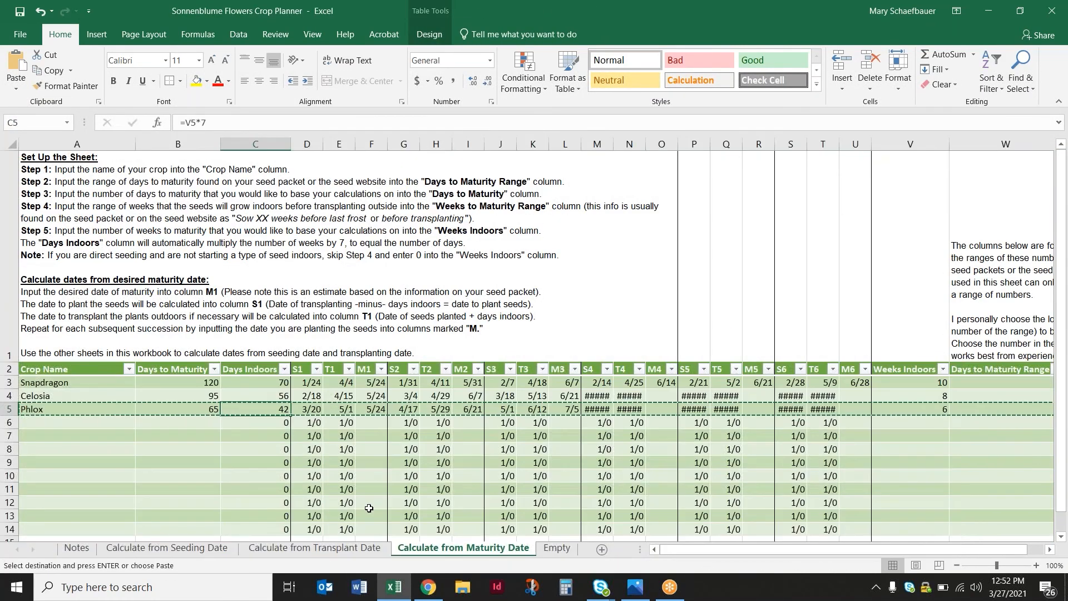
left_click(557, 548)
Sort the combined table on the Empty sheet by Crop Name from A to Z, and re-sort it by S1 from oldest to newest
left_click(73, 158)
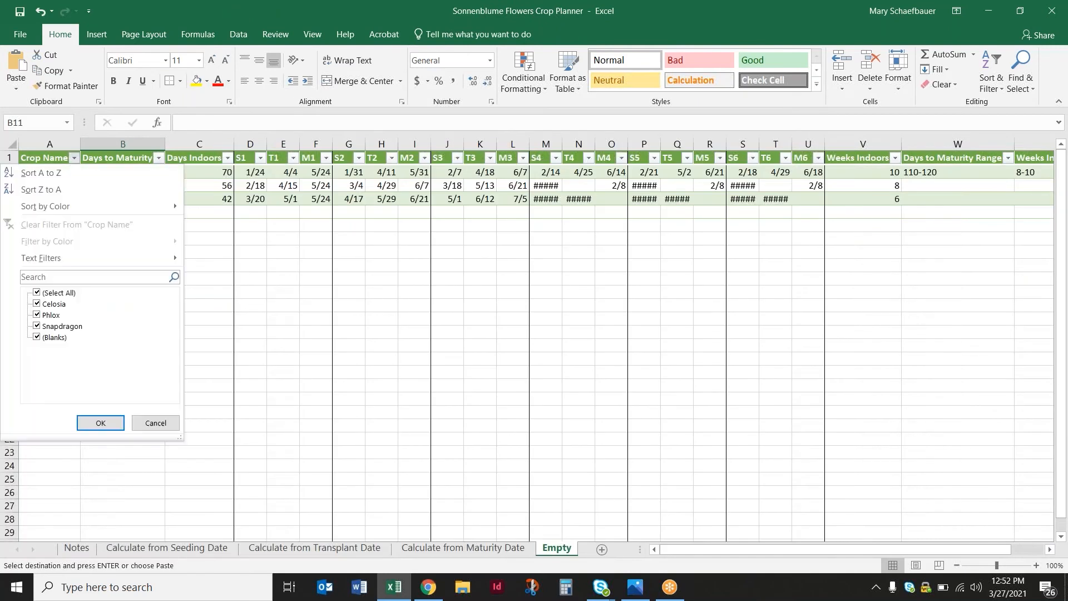
left_click(81, 174)
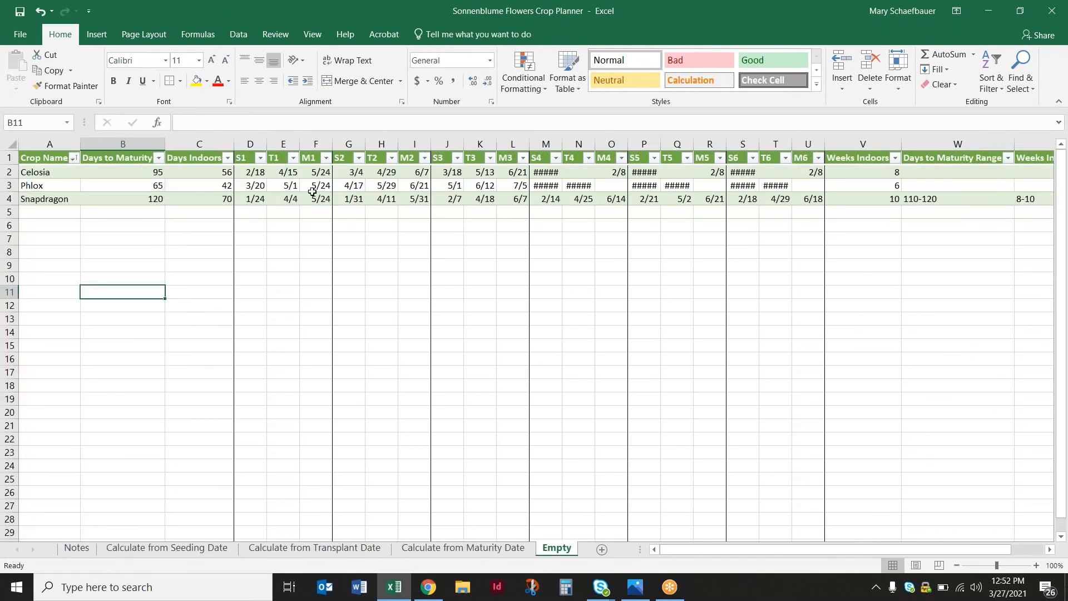
left_click(260, 158)
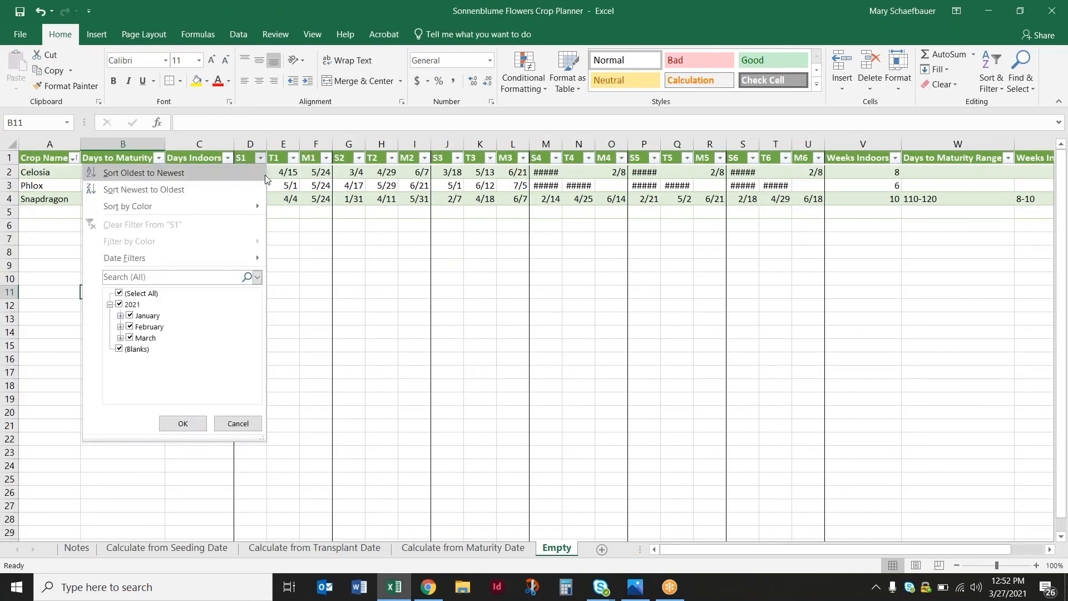
left_click(134, 175)
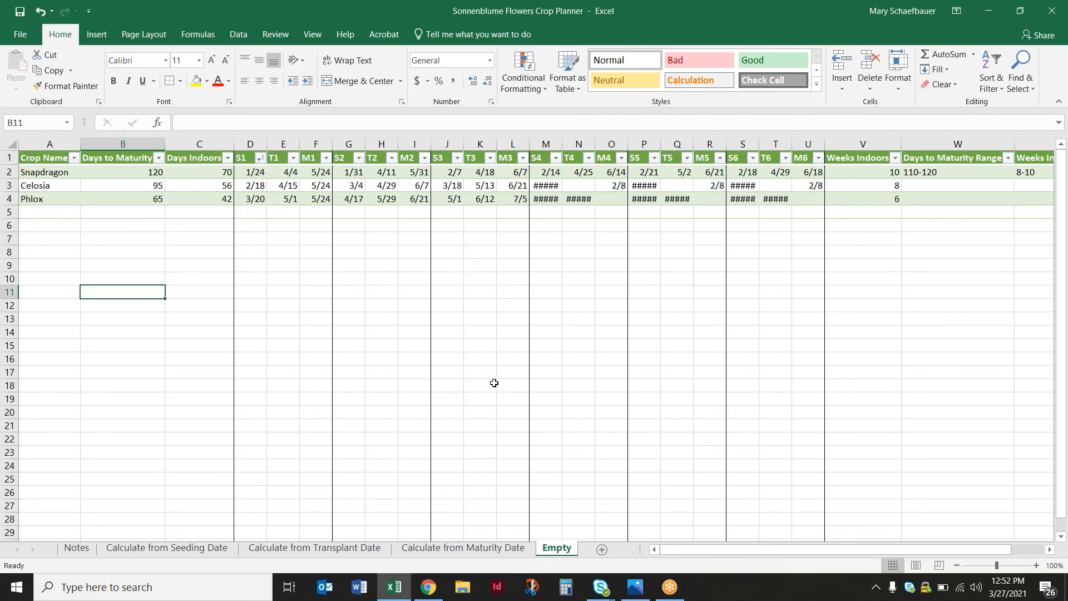
Revisit the crop tables on the Calculate from Seeding Date and Calculate from Transplant Date sheets
left_click(164, 544)
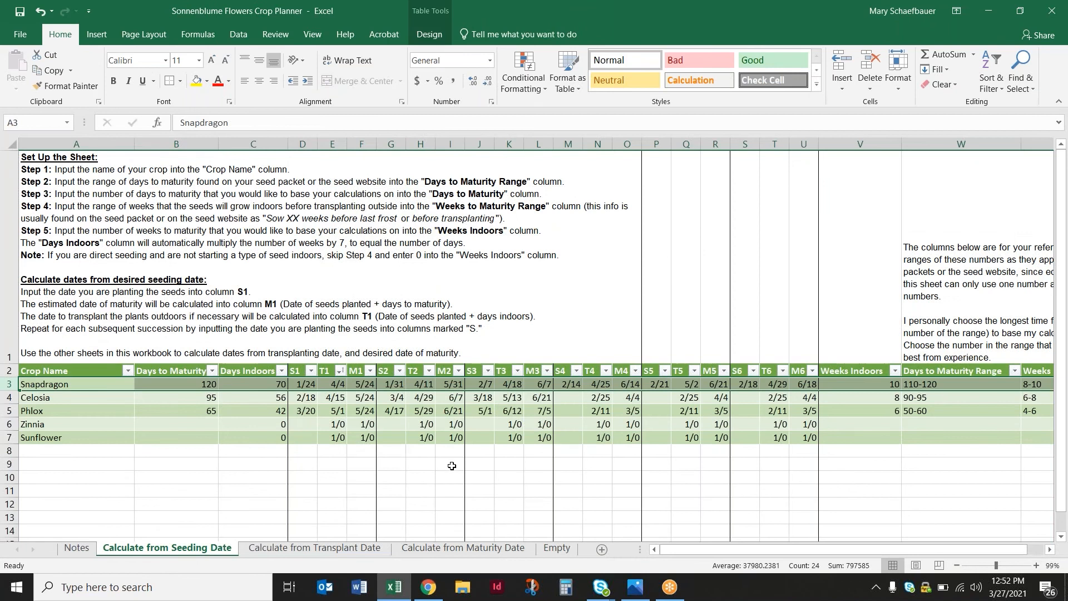
left_click(328, 550)
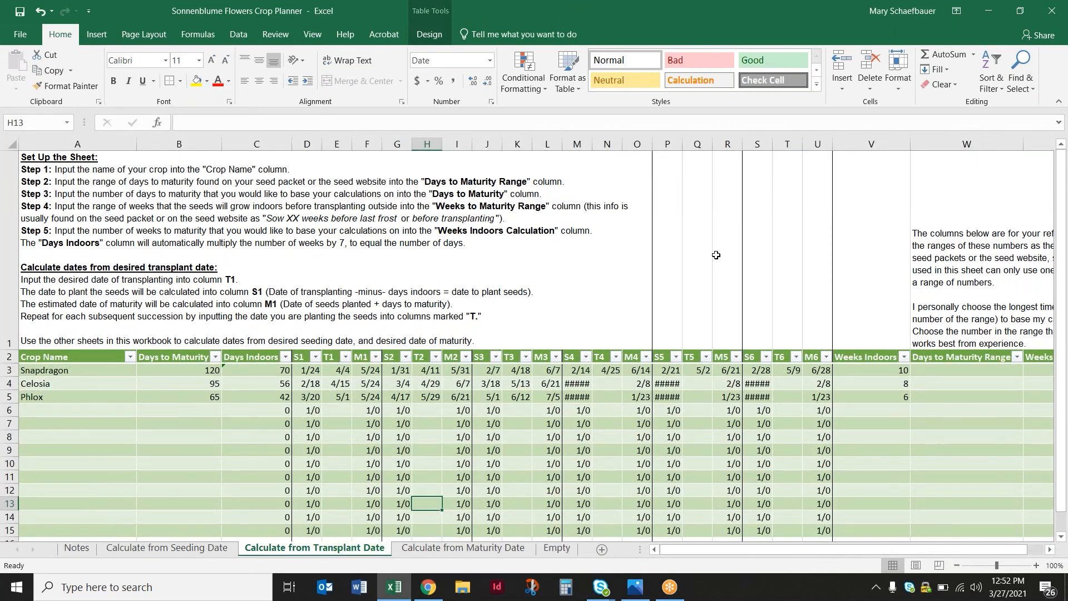
Review the setup instructions and crop tables on the Calculate from Transplant Date, Seeding Date and Maturity Date sheets
left_click(456, 221)
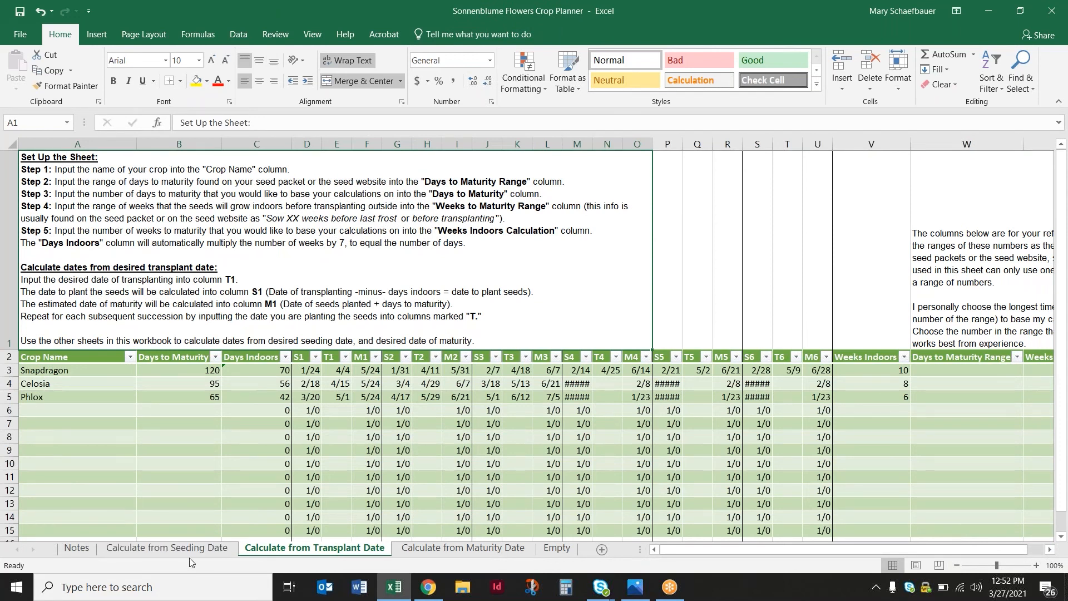
left_click(215, 550)
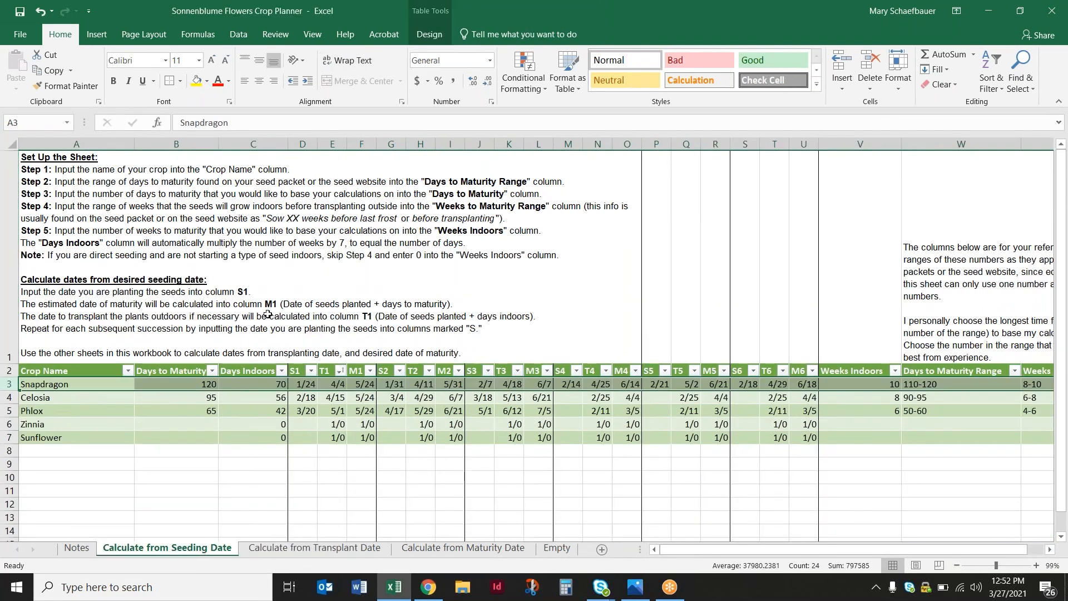
left_click(418, 549)
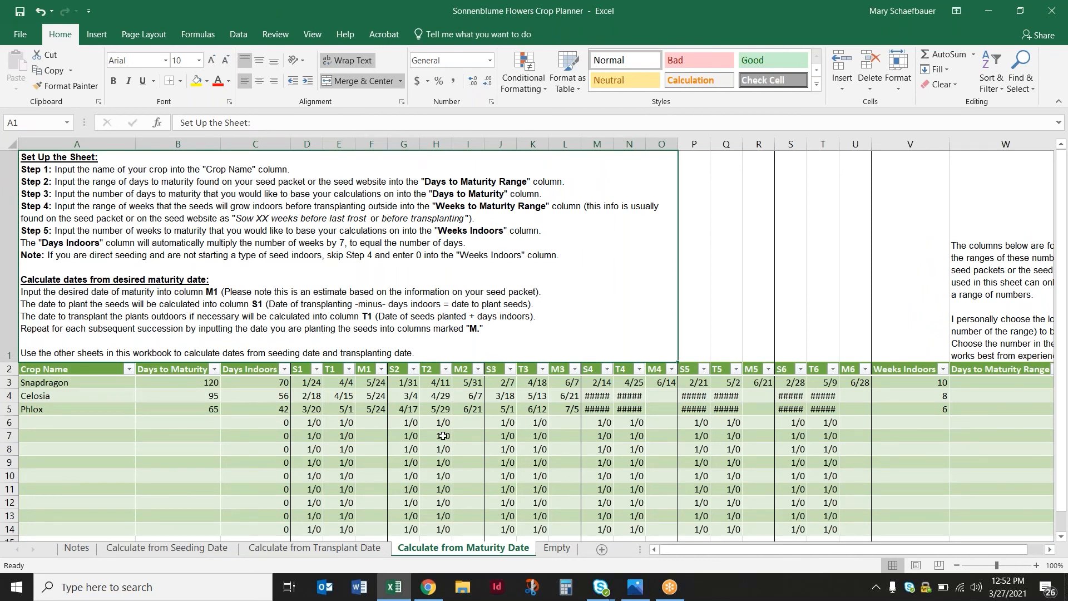
left_click(379, 407)
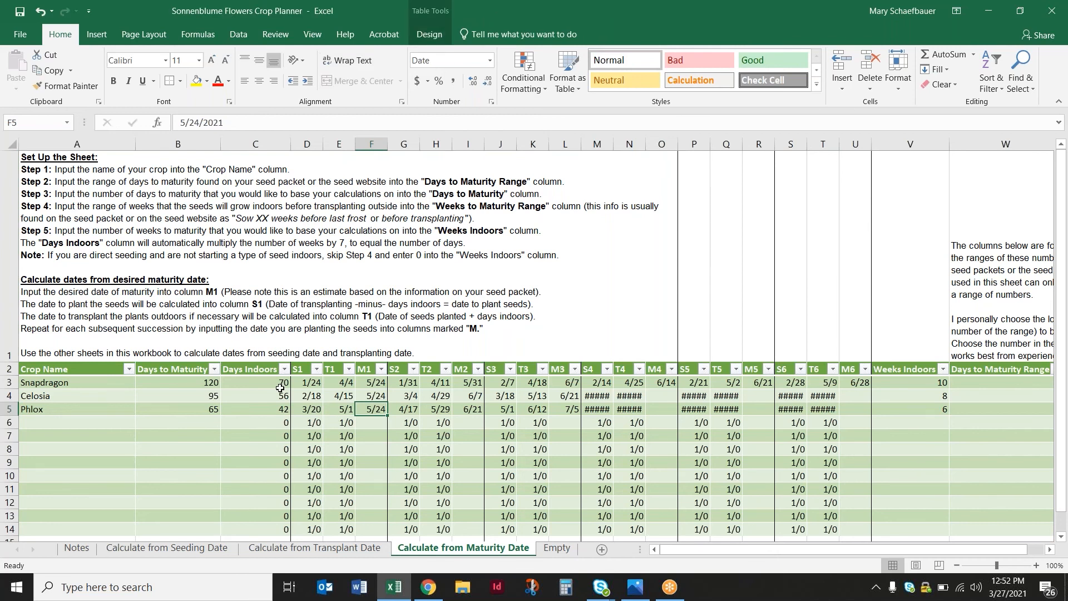
Clear the Days Indoors formula in the Phlox row of the Calculate from Maturity Date sheet, and undo the deletion
left_click(265, 411)
key("Delete")
left_click(272, 435)
left_click(269, 409)
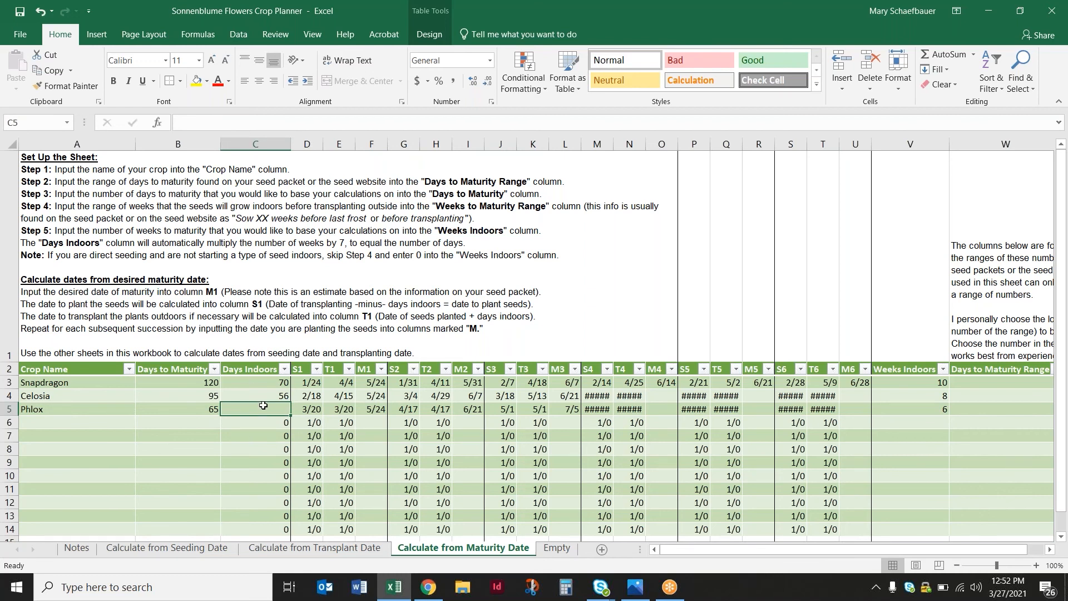
left_click(40, 11)
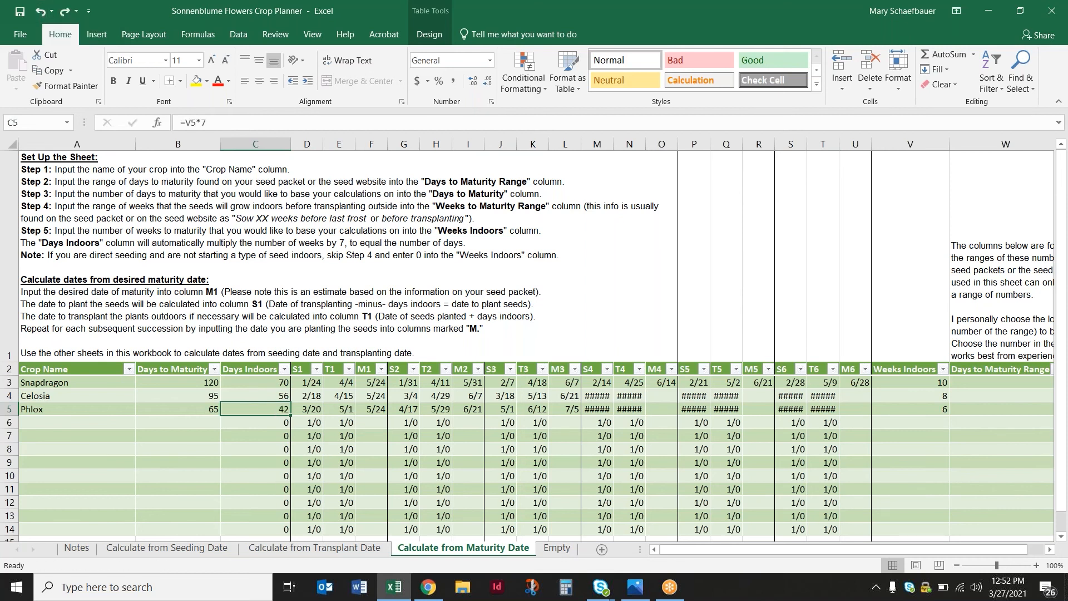
Inspect the Days Indoors formulas in rows 6 and 5, and delete the one in the Phlox row
left_click(284, 424)
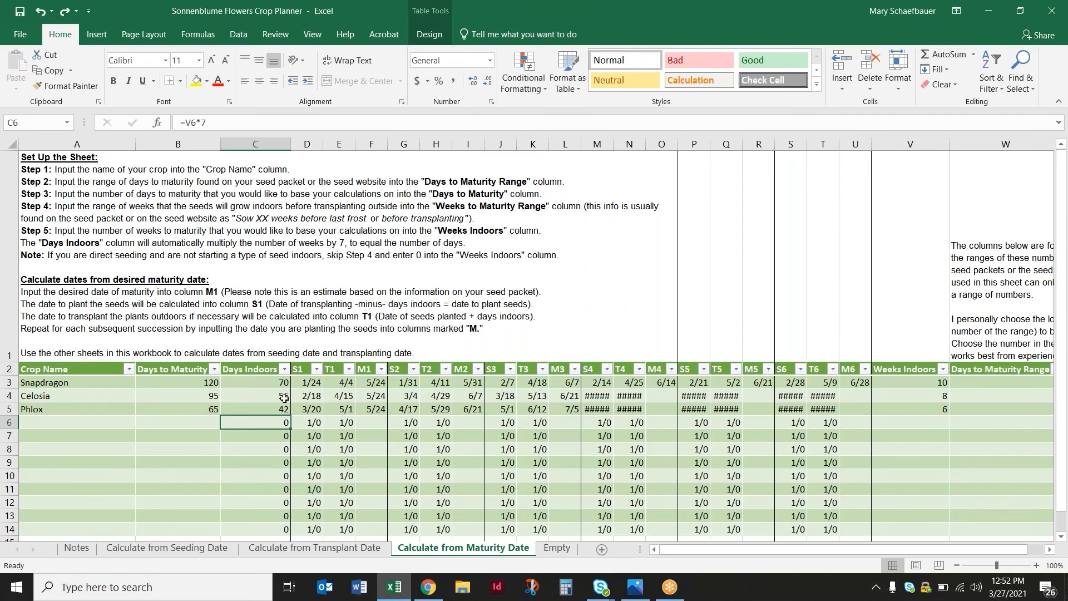
left_click(284, 410)
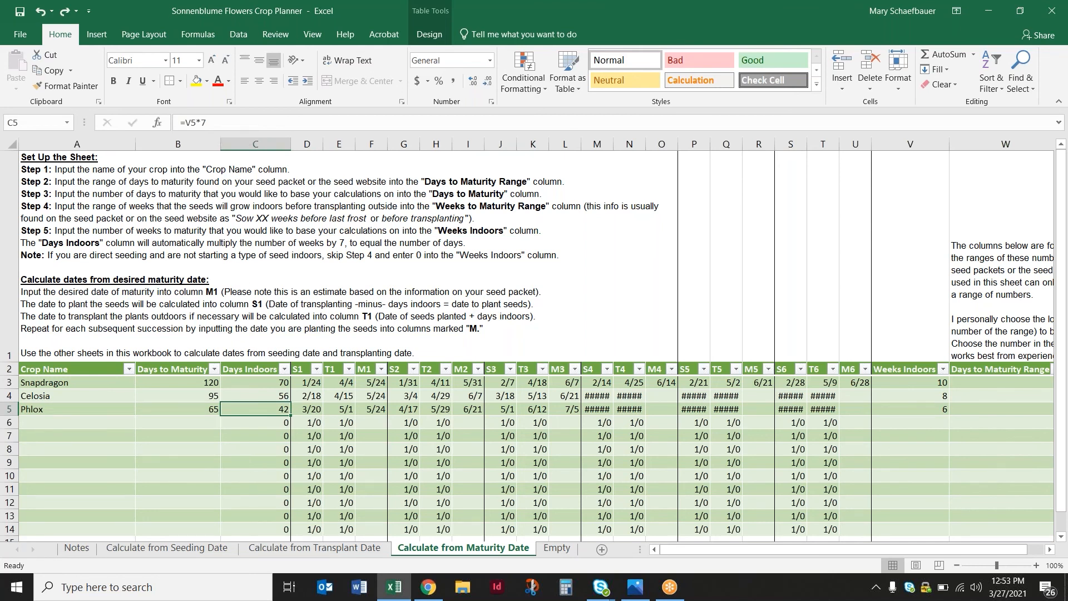
key("Delete")
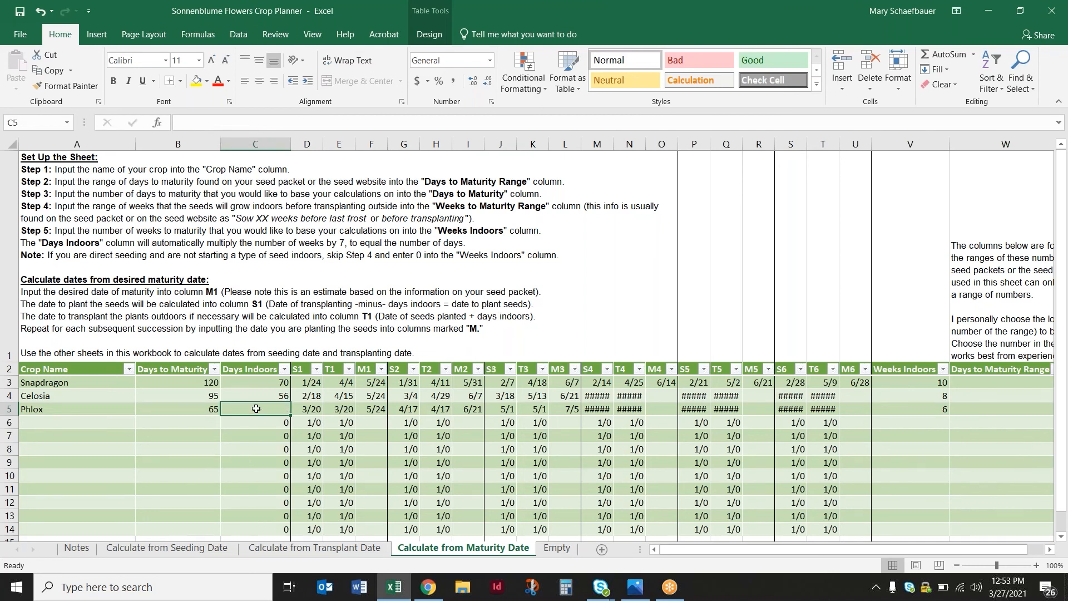
left_click(274, 465)
left_click(262, 411)
Fill the Celosia row's Days Indoors formula down through row 7, and return to the Calculate from Transplant Date sheet
left_click(280, 394)
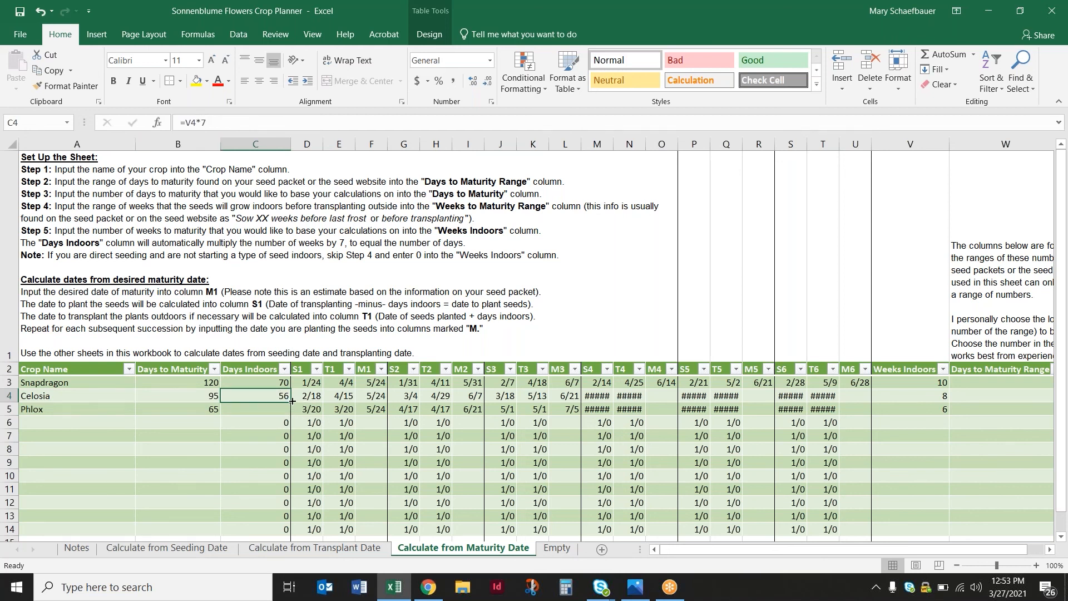
left_click_drag(290, 402, 291, 440)
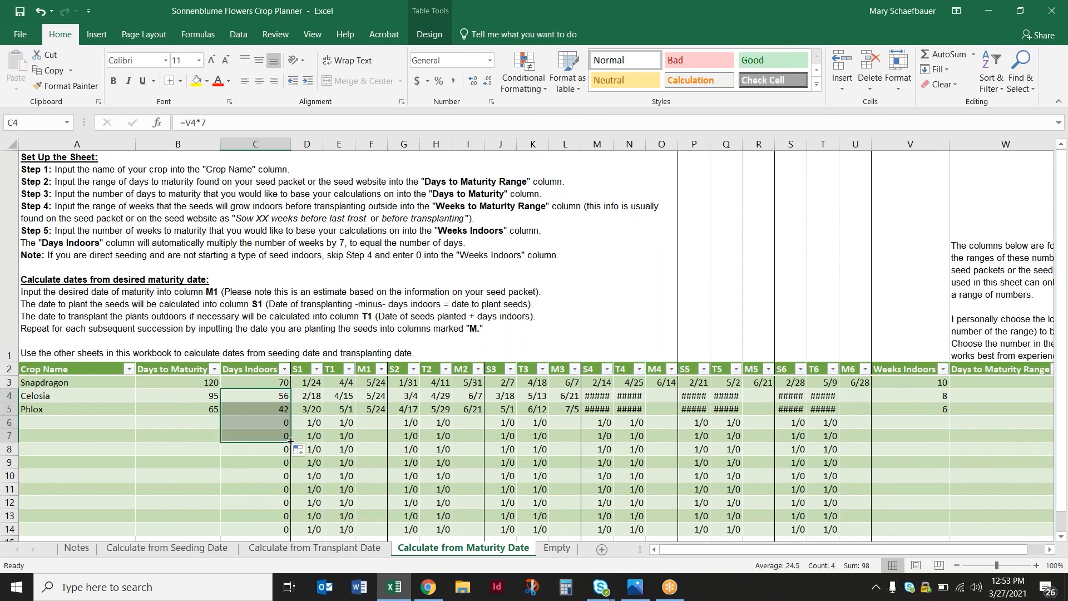
left_click(272, 408)
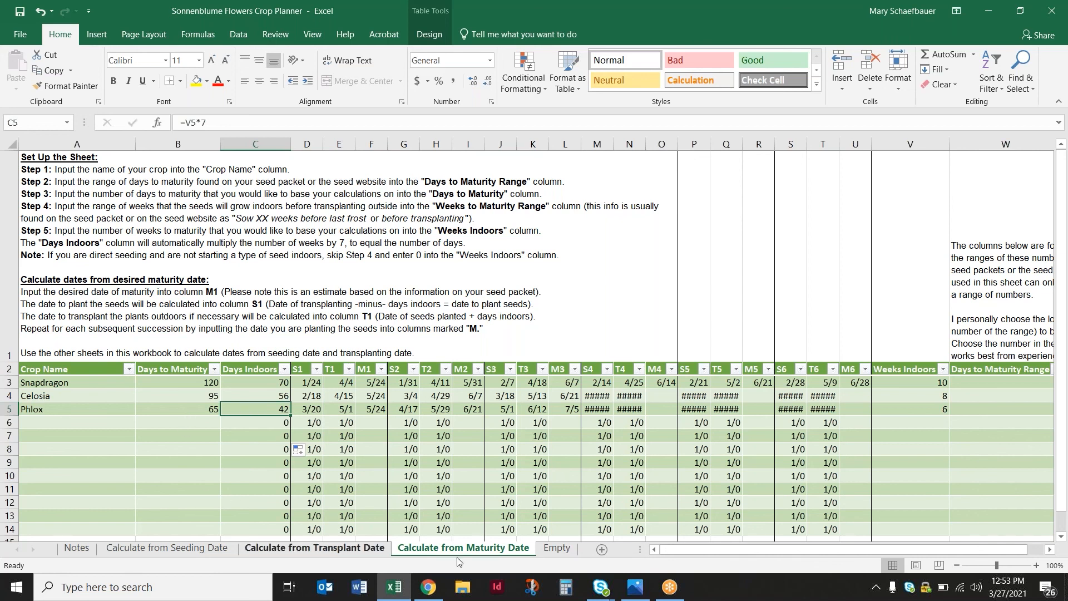
left_click(337, 549)
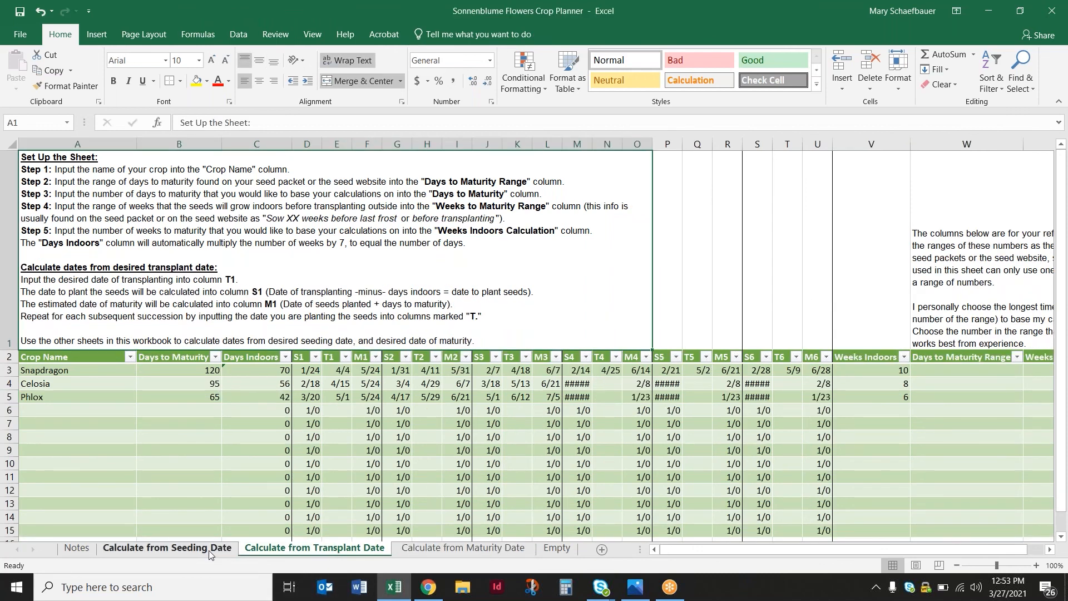